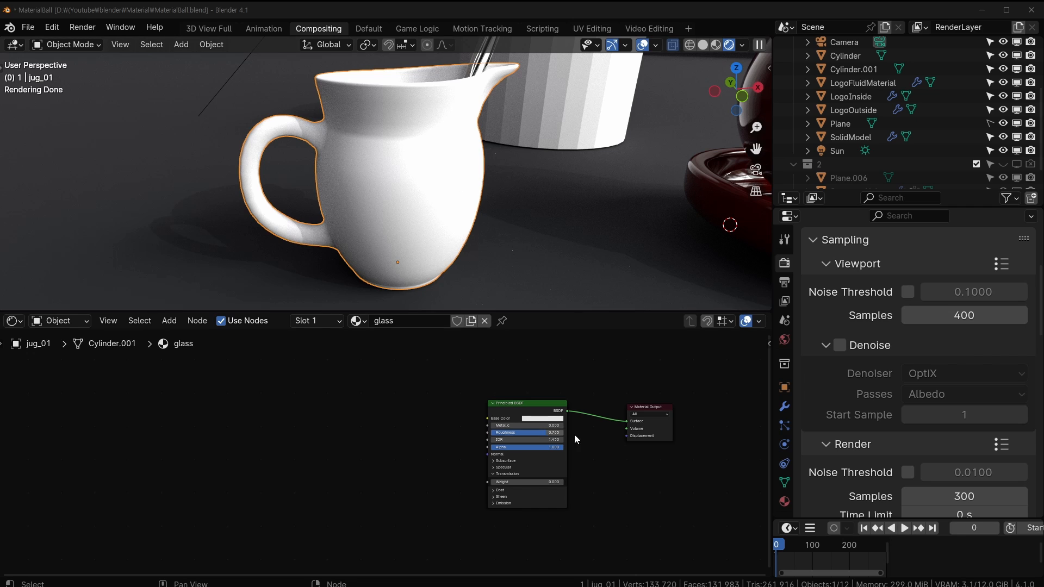
- Arrange the Principled BSDF and Material Output nodes of the glass material side by side with a small gap between them
middle_drag(599, 424, 497, 419)
scroll(482, 414, up, 6)
mouse_move(461, 364)
mouse_down()
mouse_move(487, 360)
mouse_move(449, 366)
mouse_up()
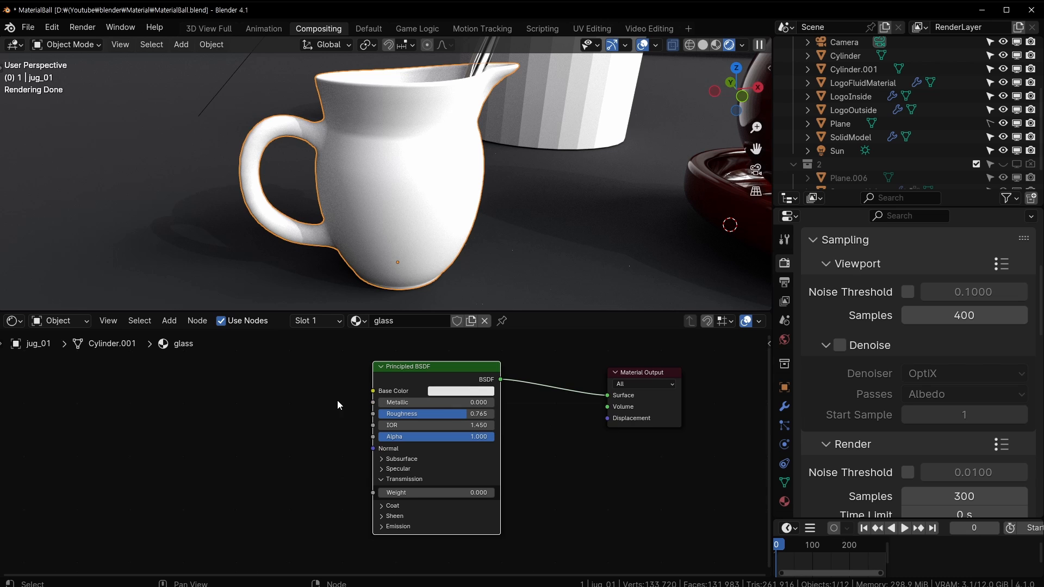
middle_drag(337, 400, 296, 447)
drag(386, 412, 403, 399)
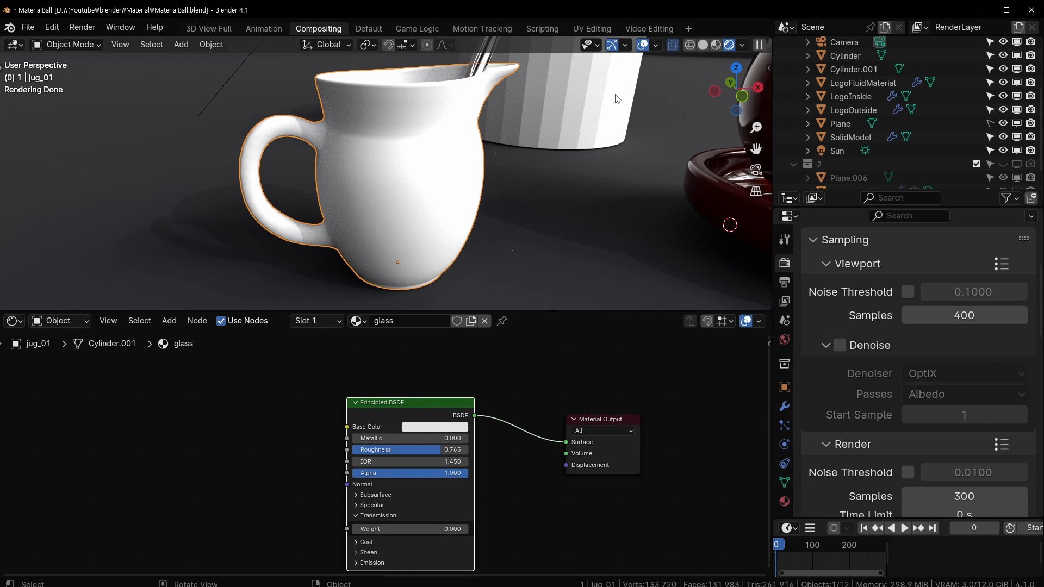
middle_drag(565, 443, 554, 408)
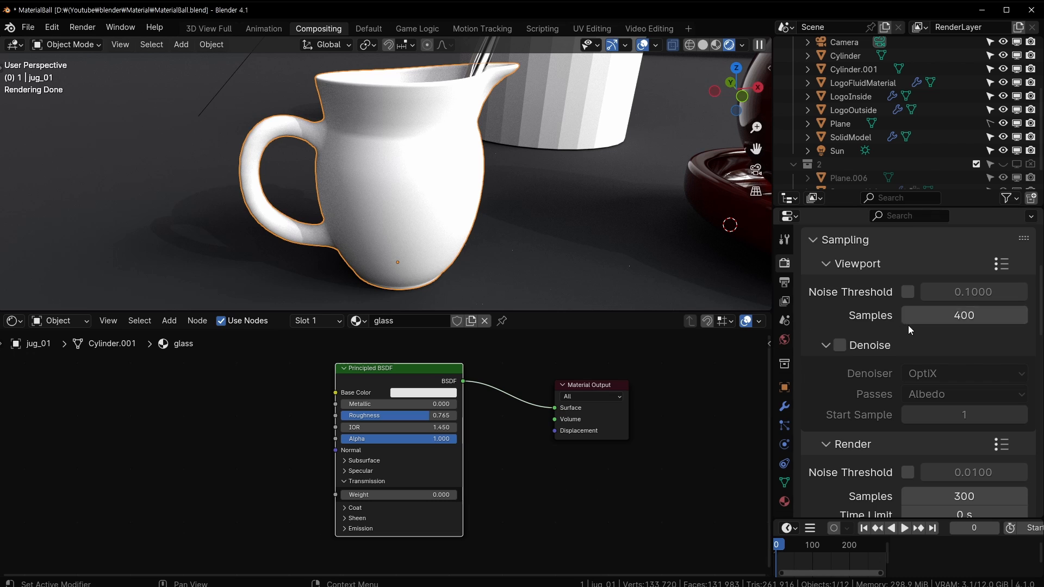
scroll(900, 331, up, 5)
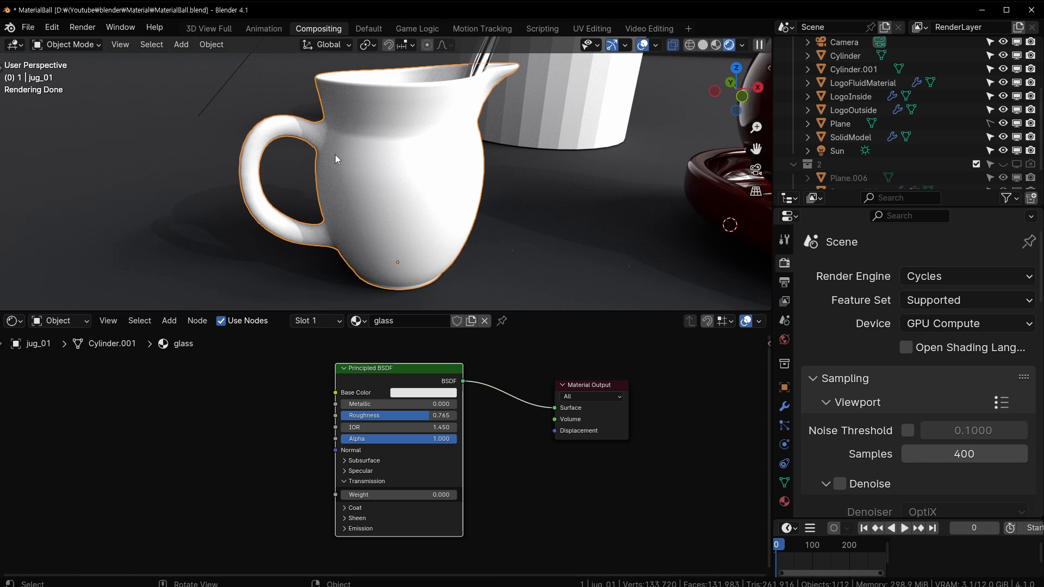
drag(603, 383, 638, 367)
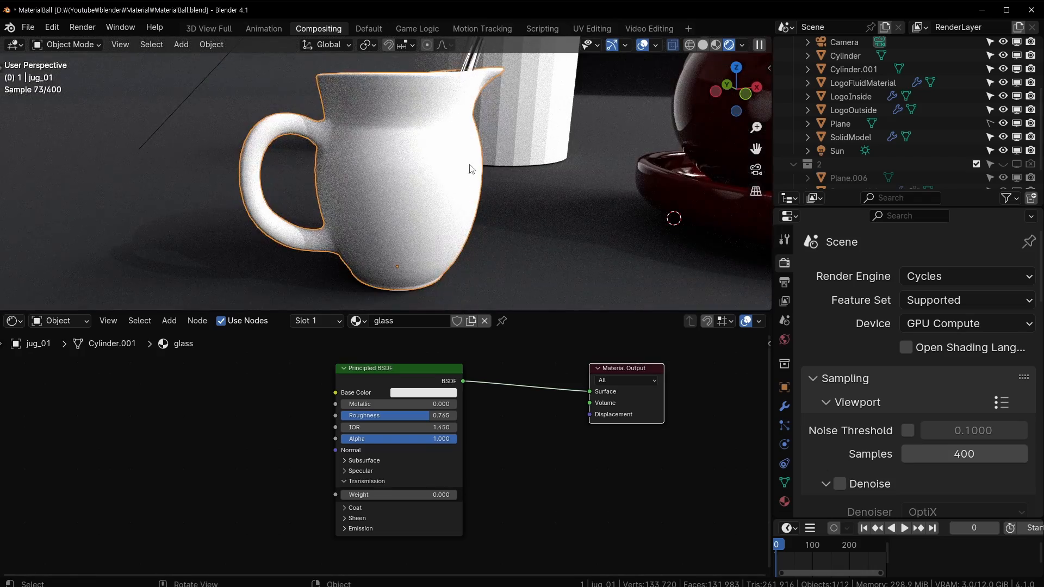
middle_drag(459, 172, 456, 194)
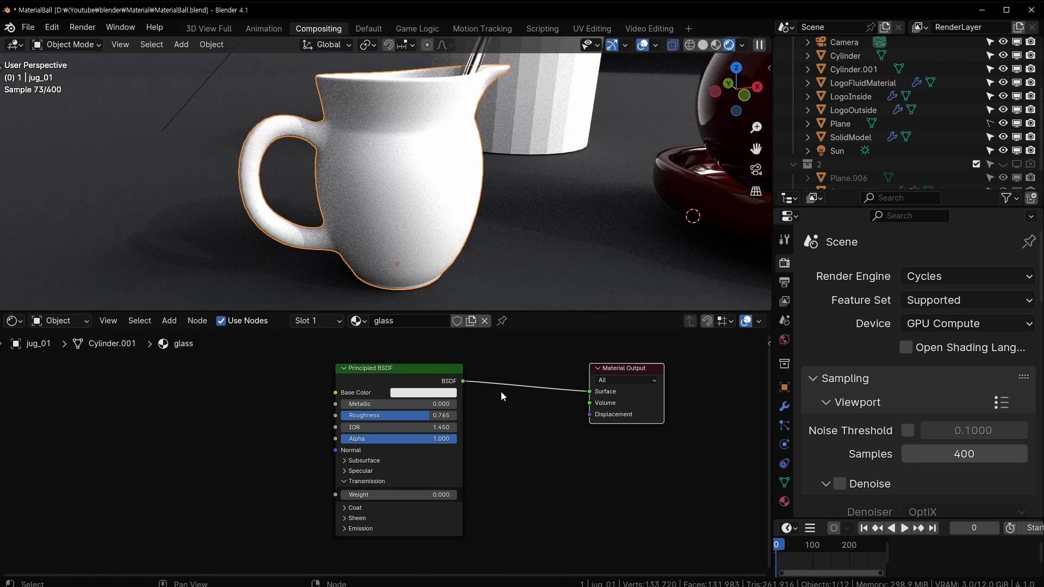
middle_drag(500, 392, 427, 404)
drag(573, 379, 577, 378)
middle_drag(421, 395, 490, 390)
scroll(485, 389, up, 1)
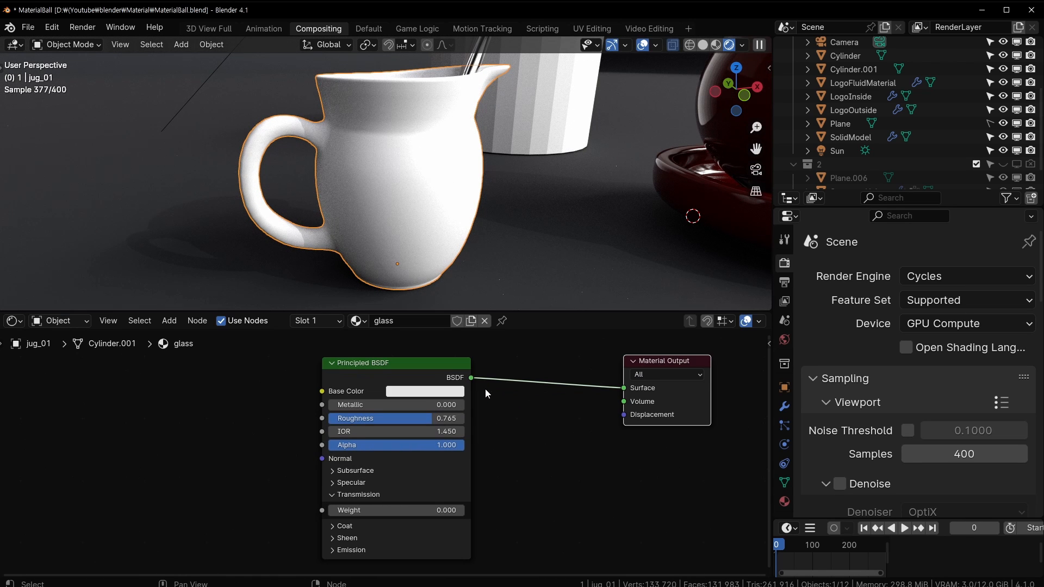
drag(434, 375, 446, 418)
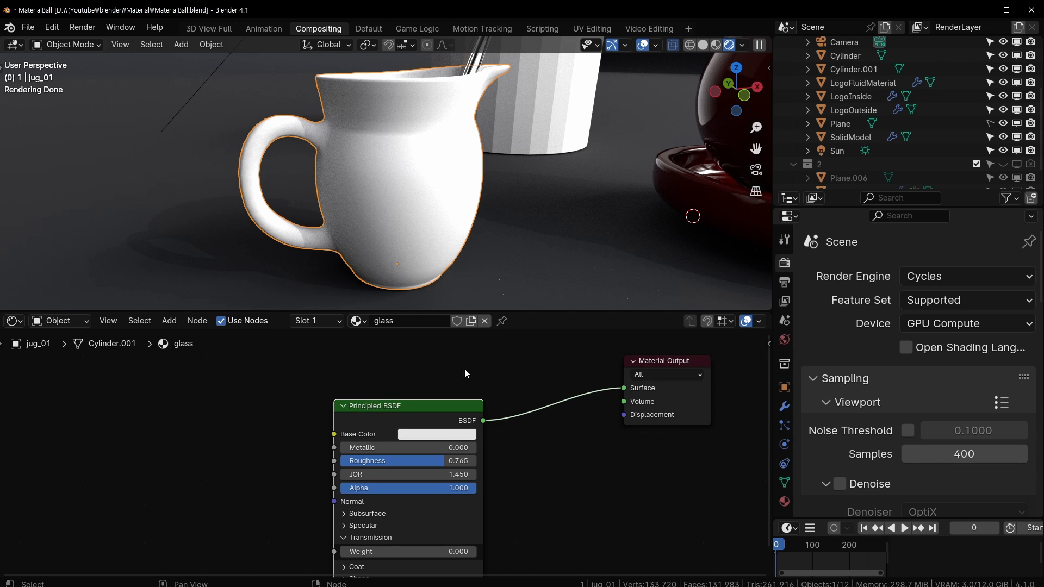
middle_drag(470, 371, 443, 375)
drag(424, 413, 432, 368)
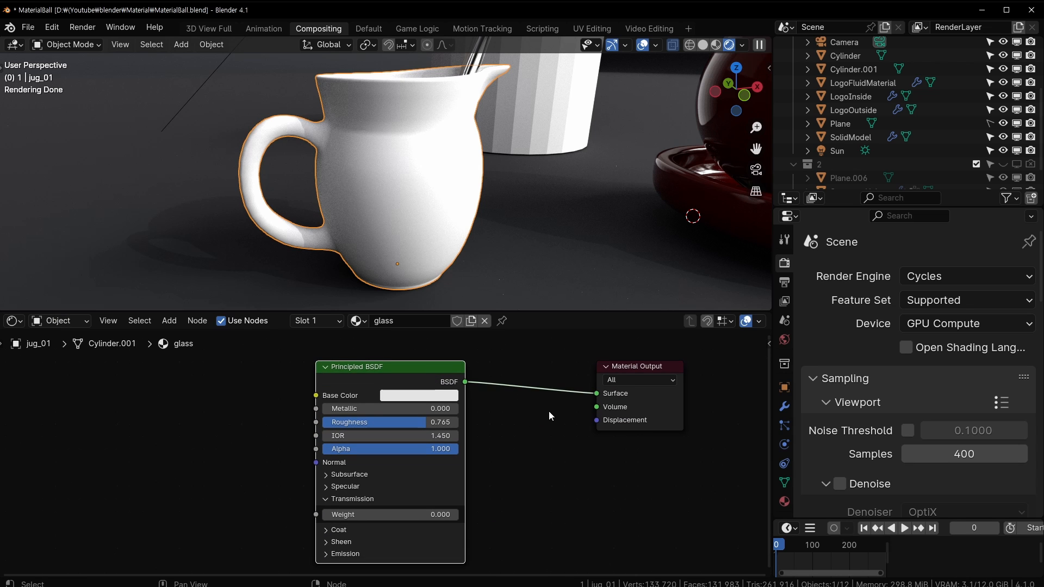
middle_drag(447, 389, 457, 379)
drag(411, 368, 441, 370)
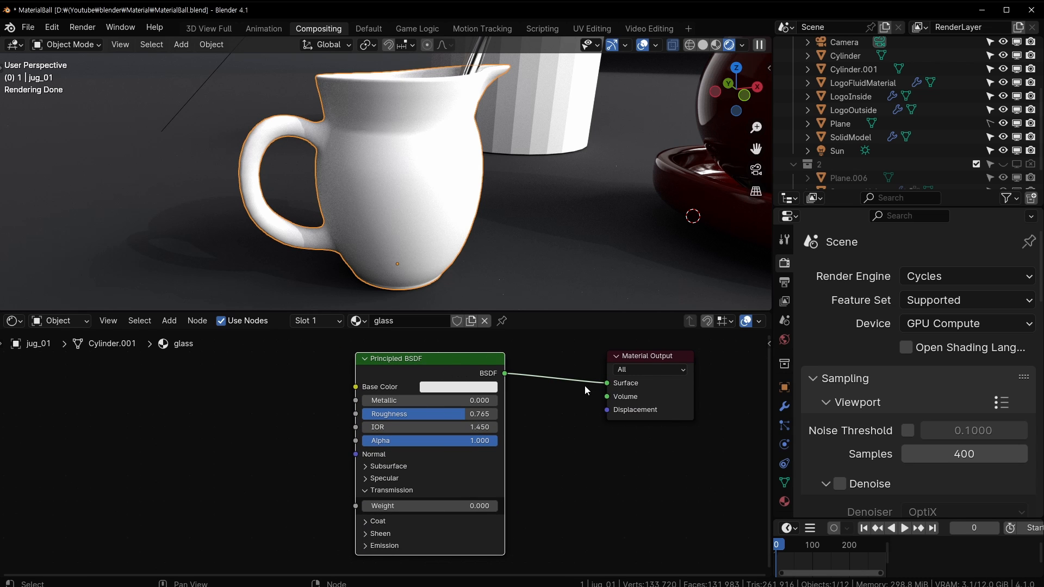
drag(654, 357, 621, 349)
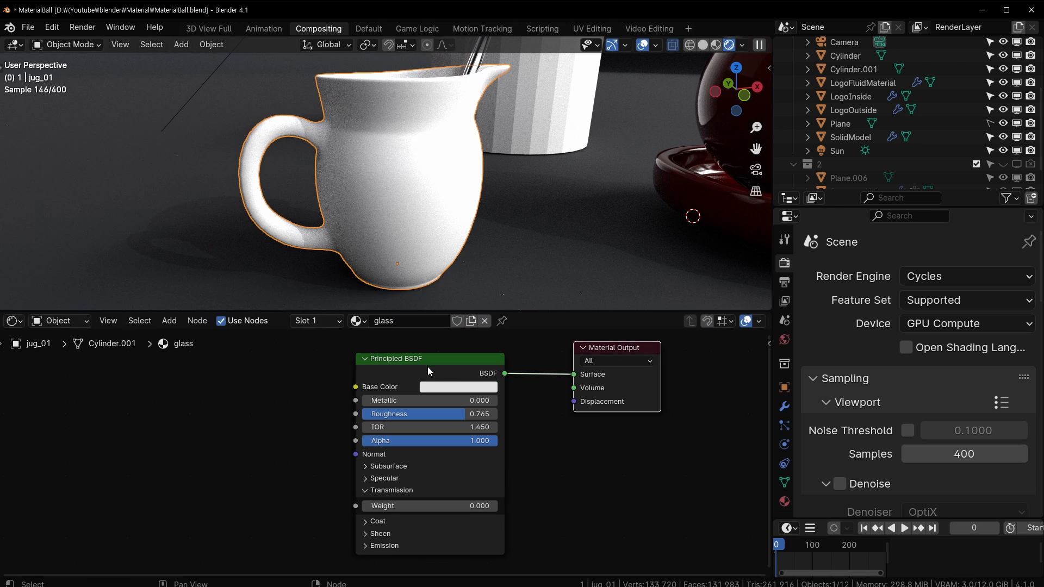
drag(427, 367, 411, 362)
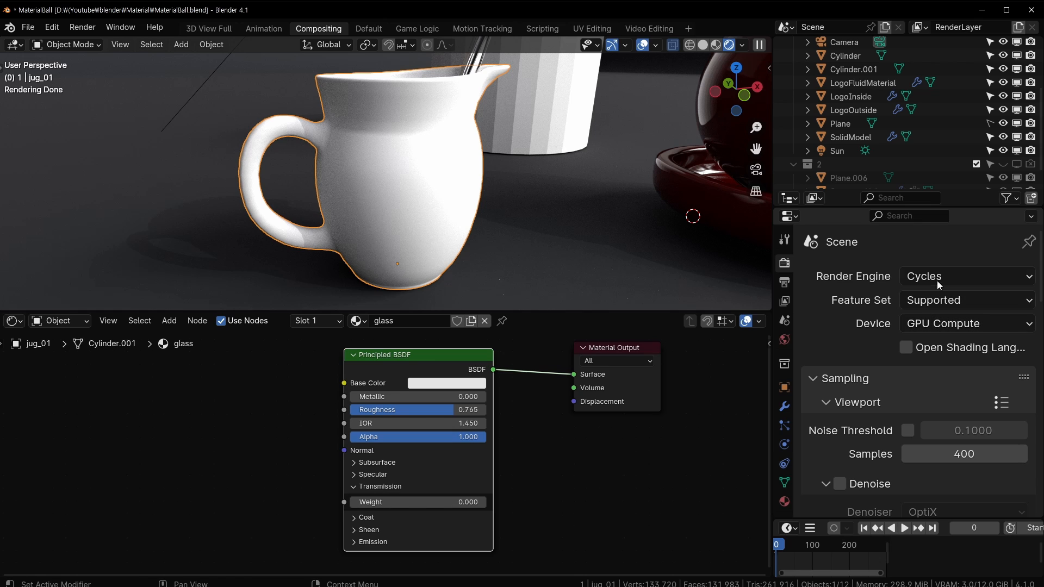
drag(424, 355, 380, 358)
drag(404, 358, 446, 356)
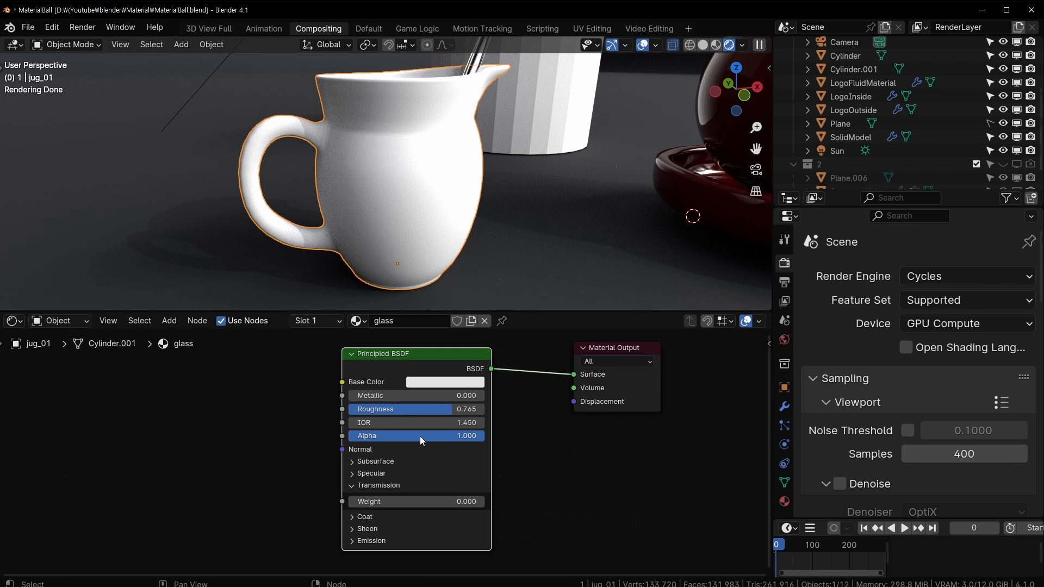
- Test fading the jug by lowering the Principled BSDF's Alpha to 0.147, and restore it to 1.000
drag(420, 436, 368, 437)
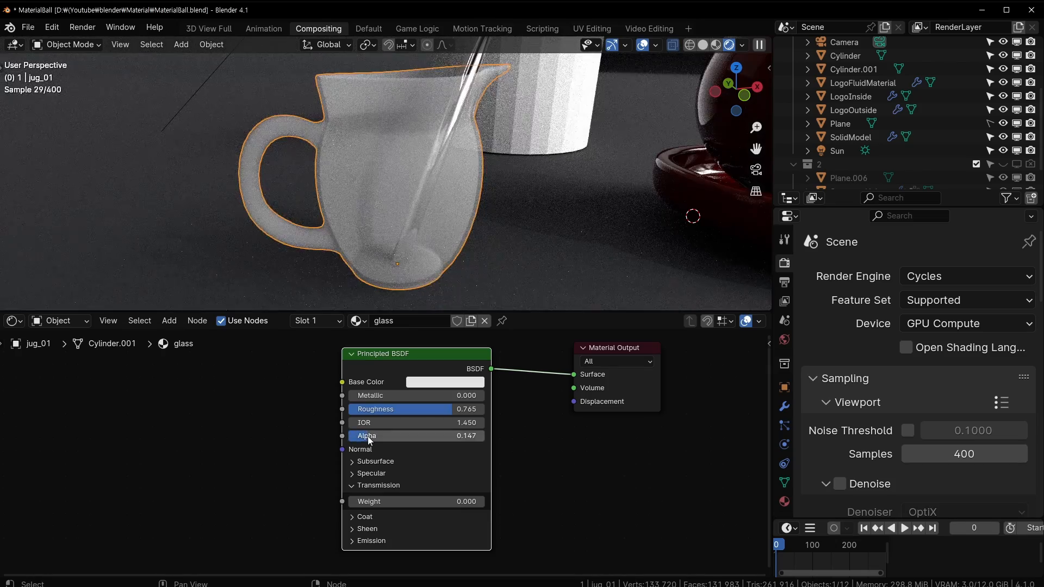
middle_drag(465, 216, 428, 230)
drag(383, 436, 426, 436)
middle_drag(380, 133, 397, 129)
drag(426, 436, 484, 435)
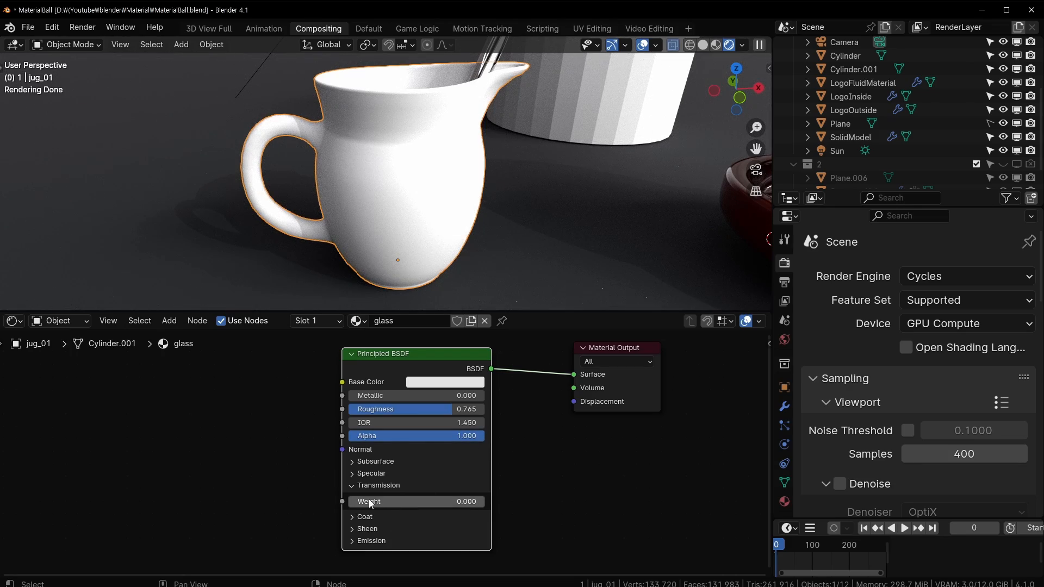
- Set the glass material's Transmission Weight to 1.000 and its Roughness to 0.000
drag(369, 503, 483, 505)
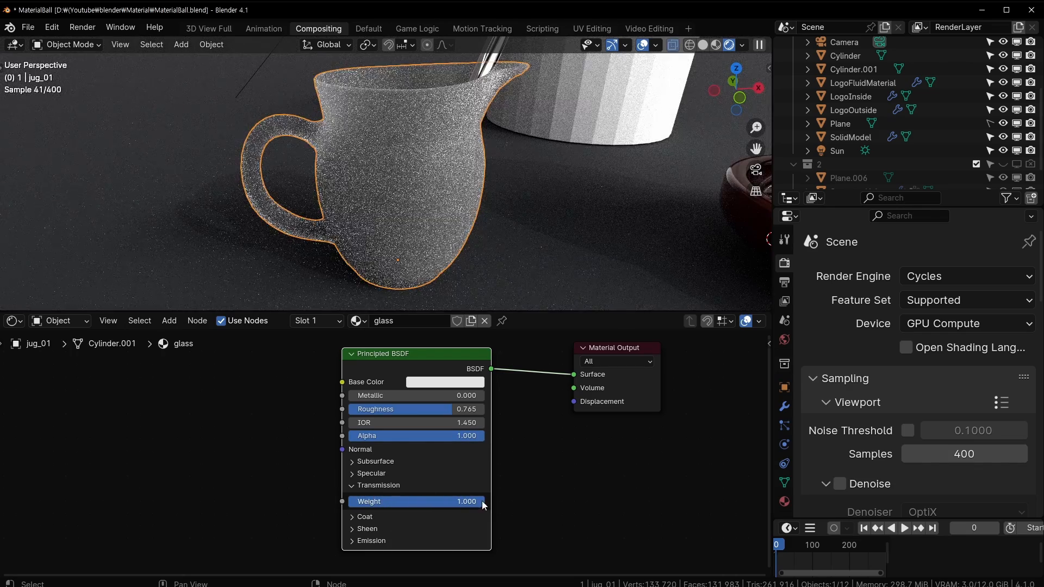
scroll(531, 187, up, 4)
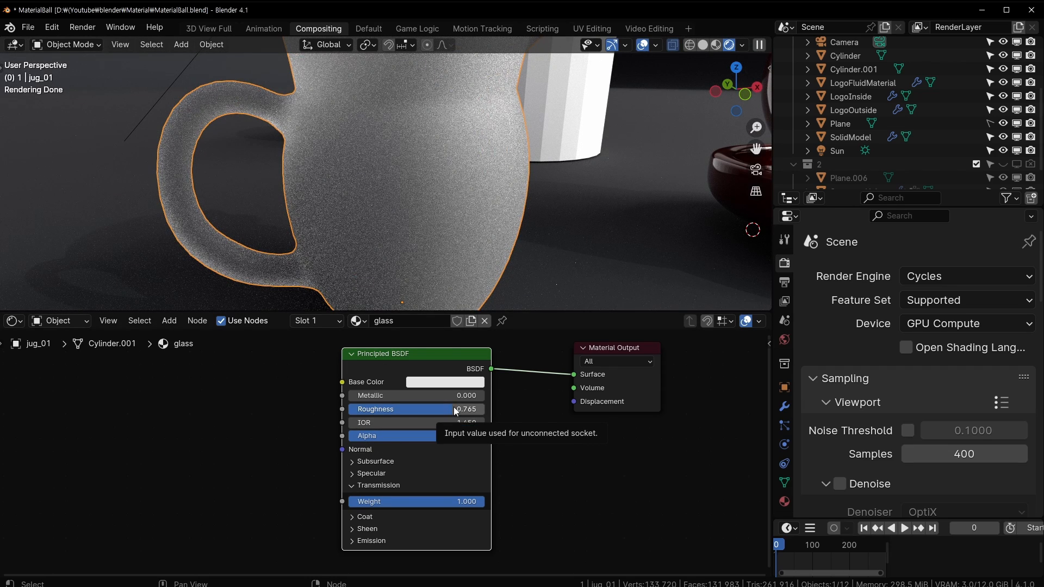
drag(456, 412, 349, 412)
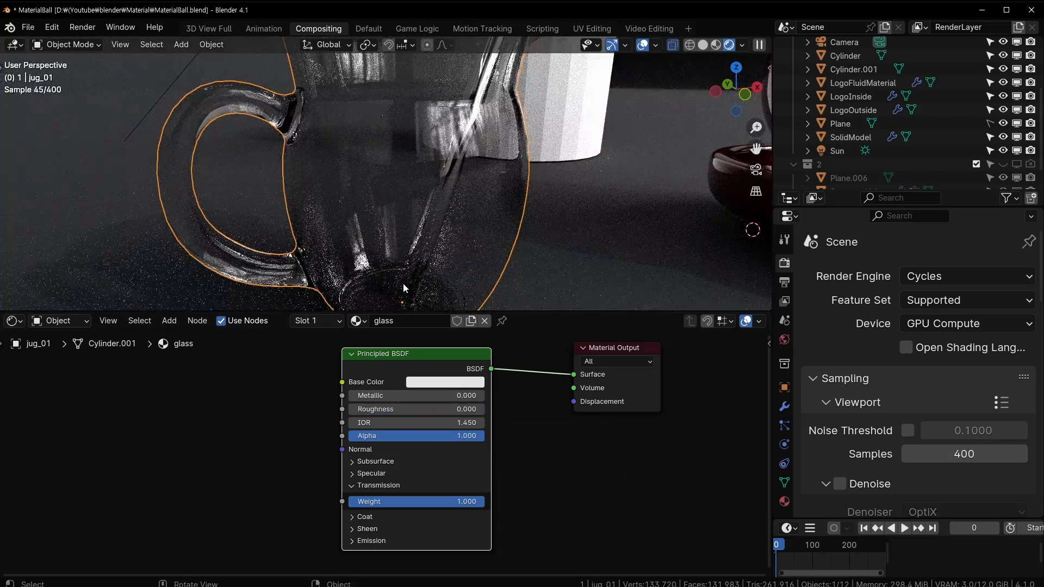
- Maximize the 3D viewport, hide its overlays and frame the glass jug up close
middle_drag(433, 223, 498, 175)
key(ctrl+space)
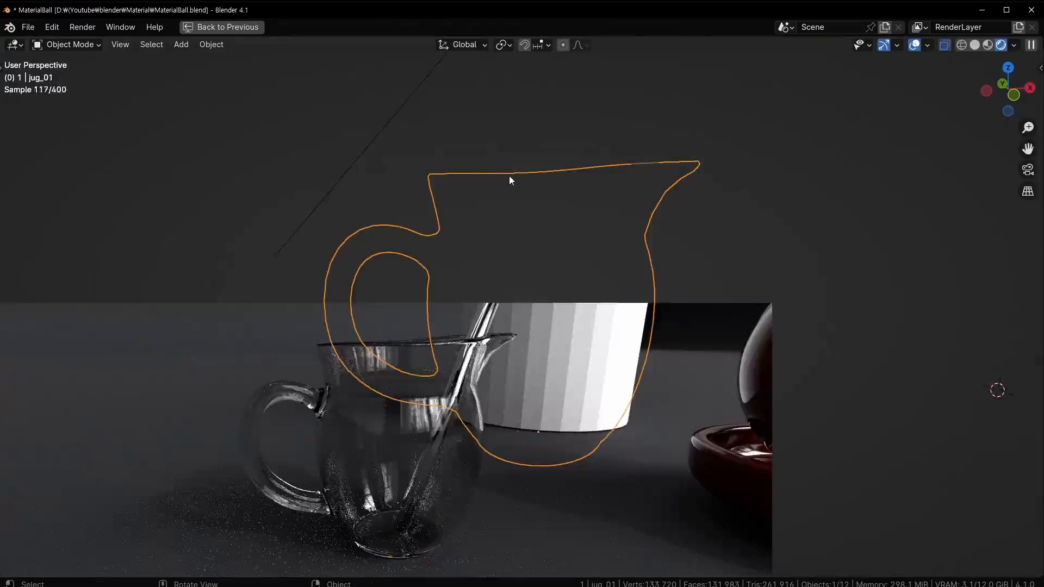
key(shift+alt+z)
middle_drag(645, 193, 565, 192)
scroll(566, 192, up, 2)
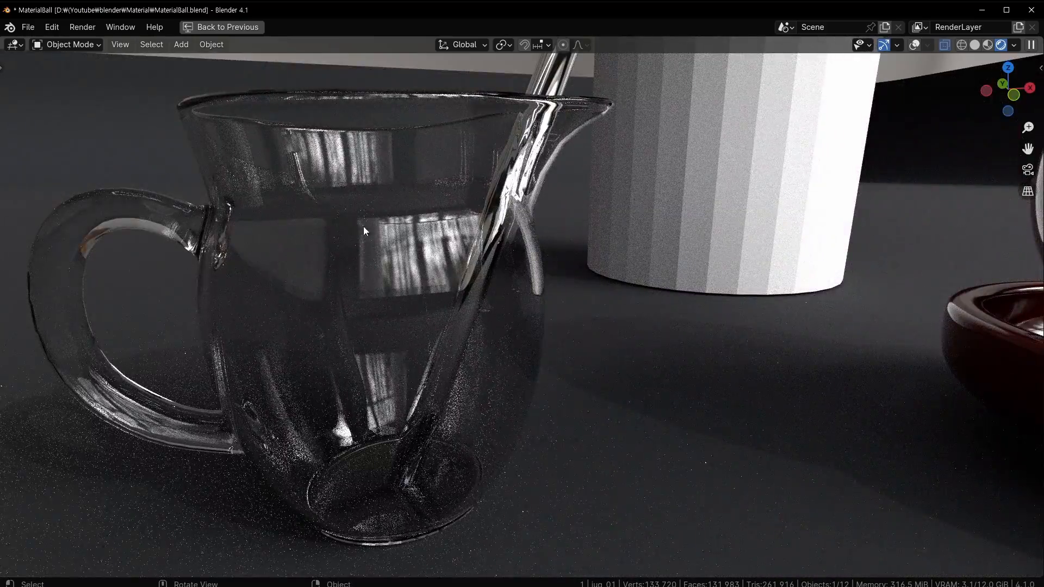
- Examine the glass jug's reflections and refraction from several angles, bringing back the split layout with the node editor
middle_drag(363, 226, 473, 294)
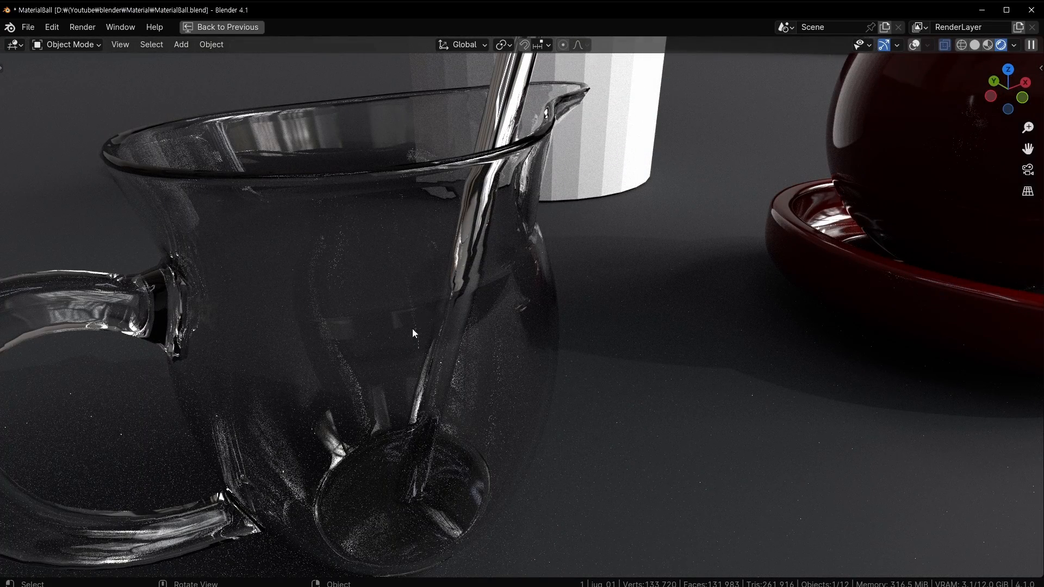
key(ctrl+space)
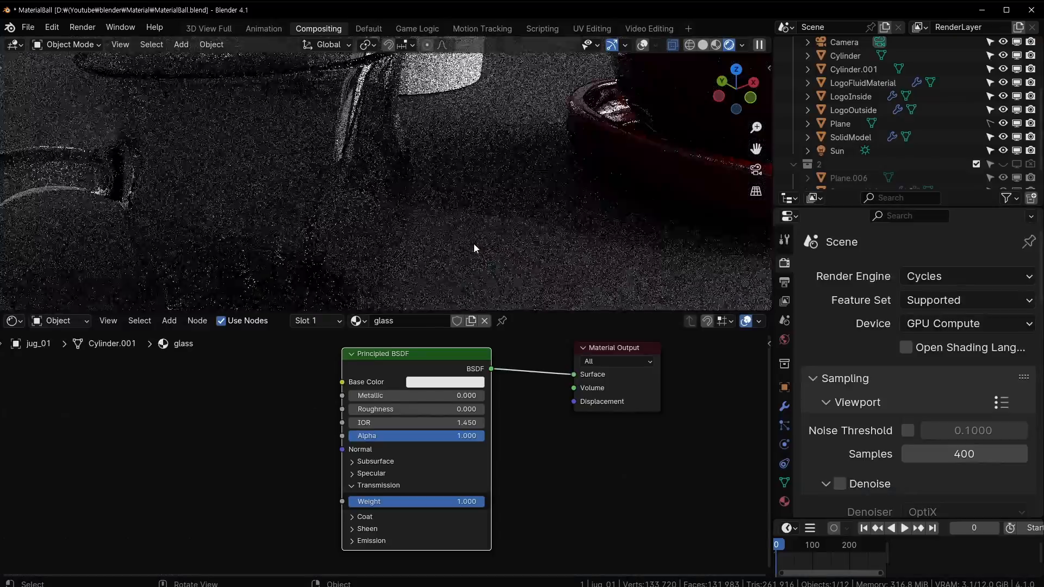
middle_drag(474, 243, 380, 129)
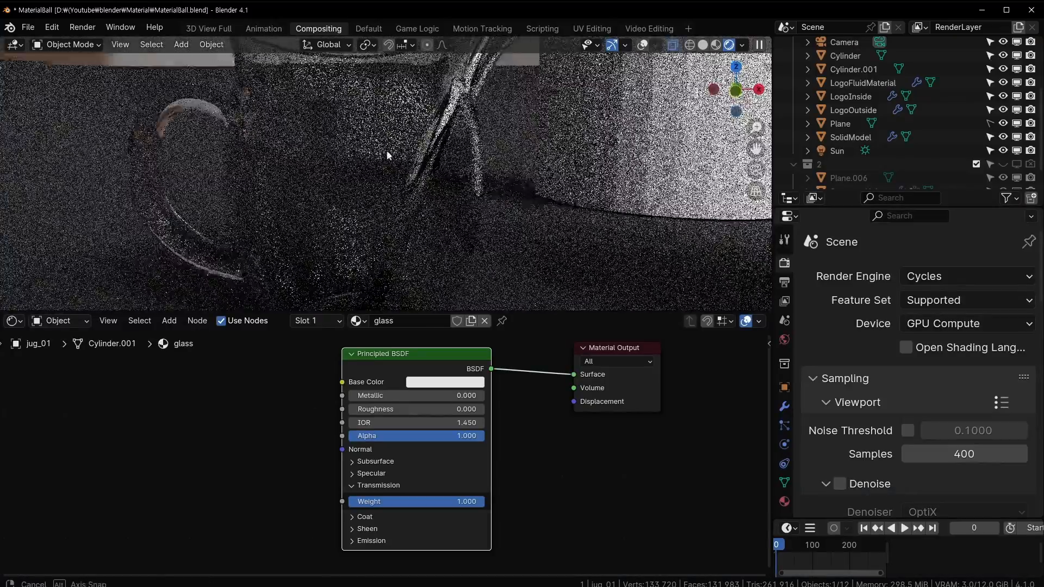
mouse_move(543, 188)
middle_down()
mouse_move(498, 152)
mouse_move(533, 180)
middle_up()
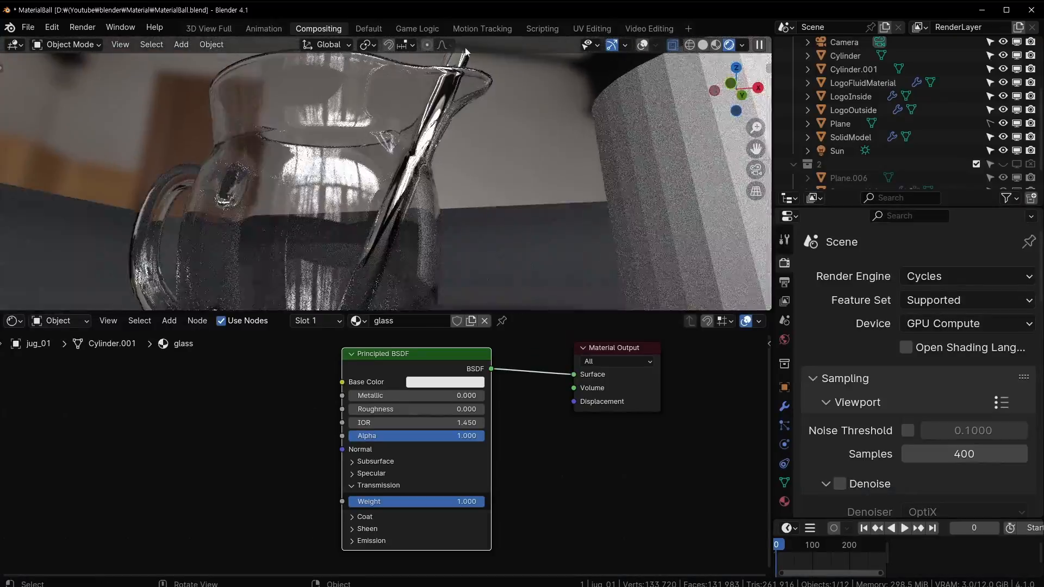
middle_drag(369, 134, 432, 153)
scroll(459, 143, down, 1)
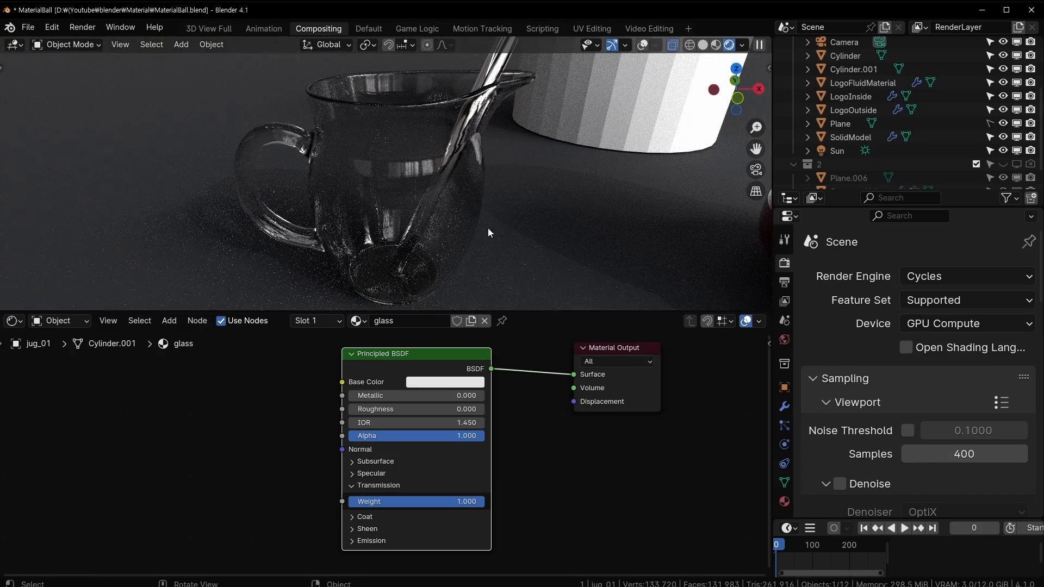
middle_drag(454, 280, 442, 166)
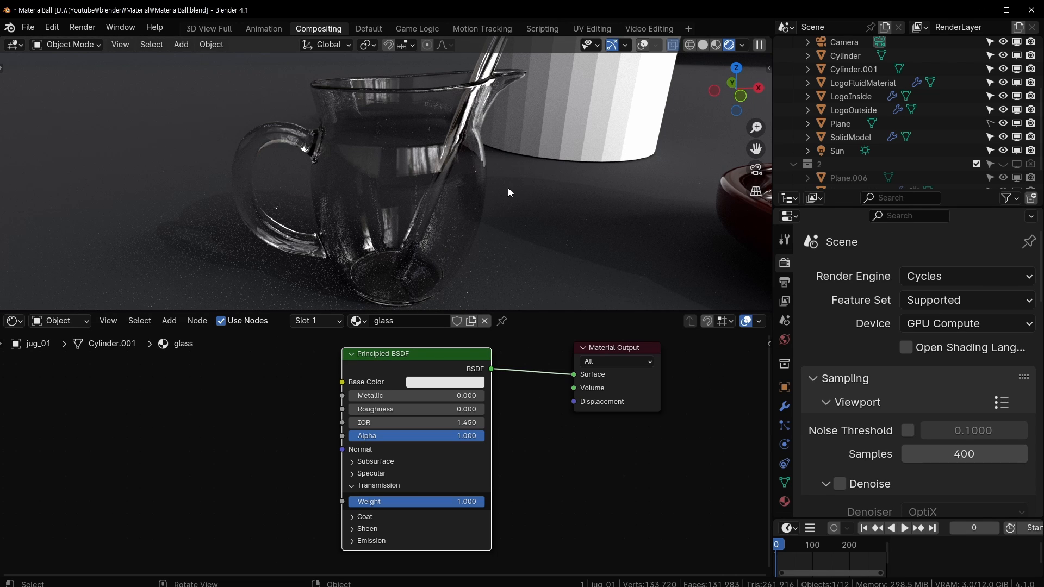
middle_drag(476, 160, 505, 231)
- Try raising the Principled BSDF's IOR to 1.760 on the jug, and reset it to 1.45
scroll(466, 422, up, 1)
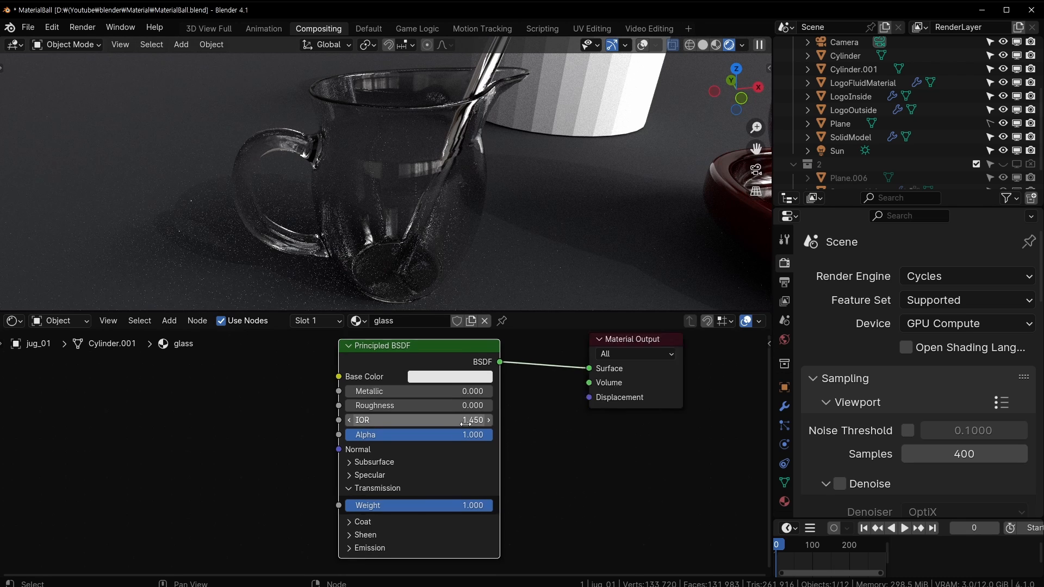
scroll(465, 423, up, 1)
middle_drag(463, 417, 423, 451)
scroll(422, 455, up, 1)
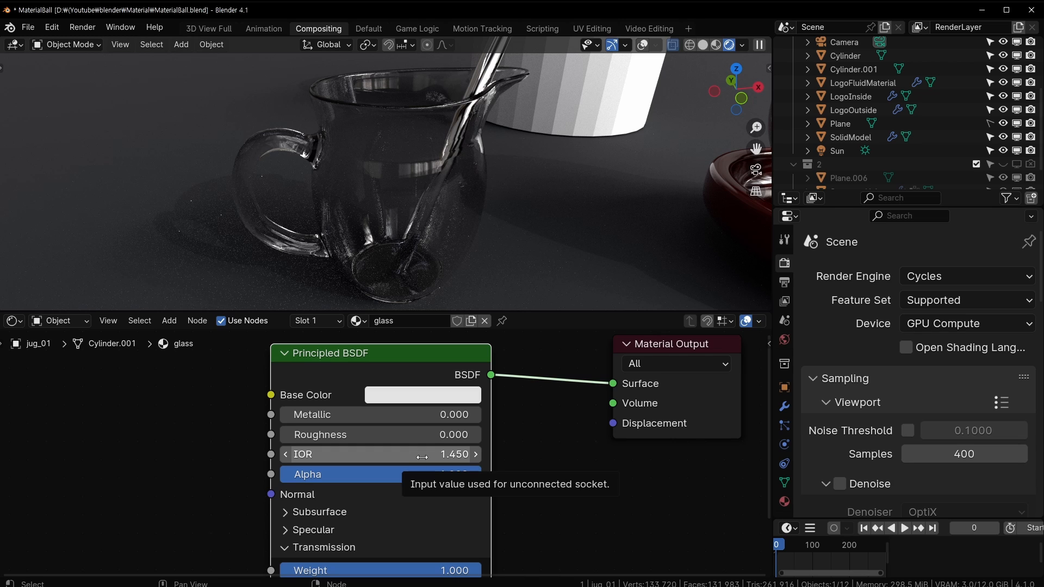
middle_drag(576, 149, 522, 168)
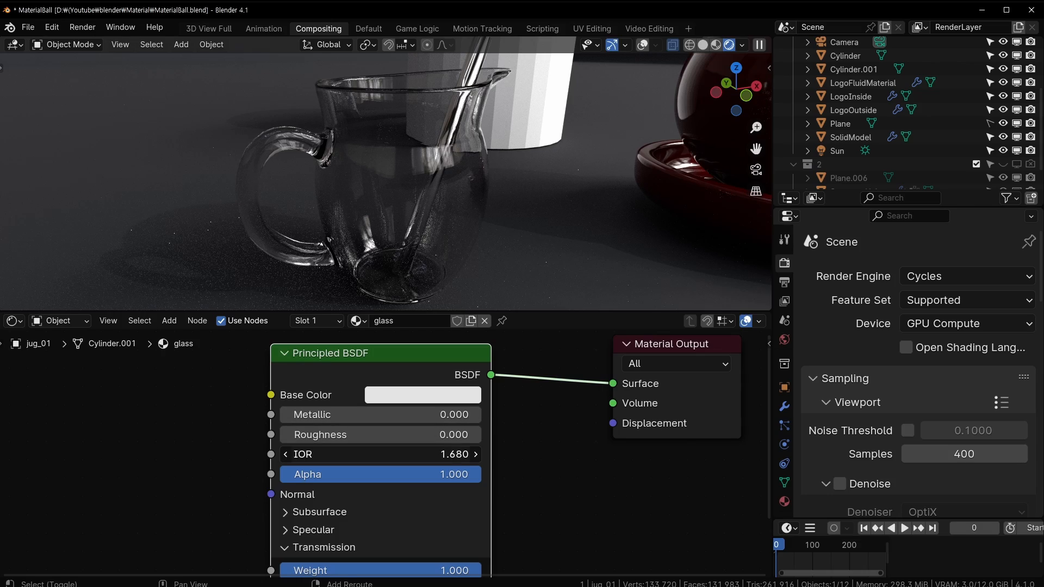
shift+drag(381, 454, 427, 456)
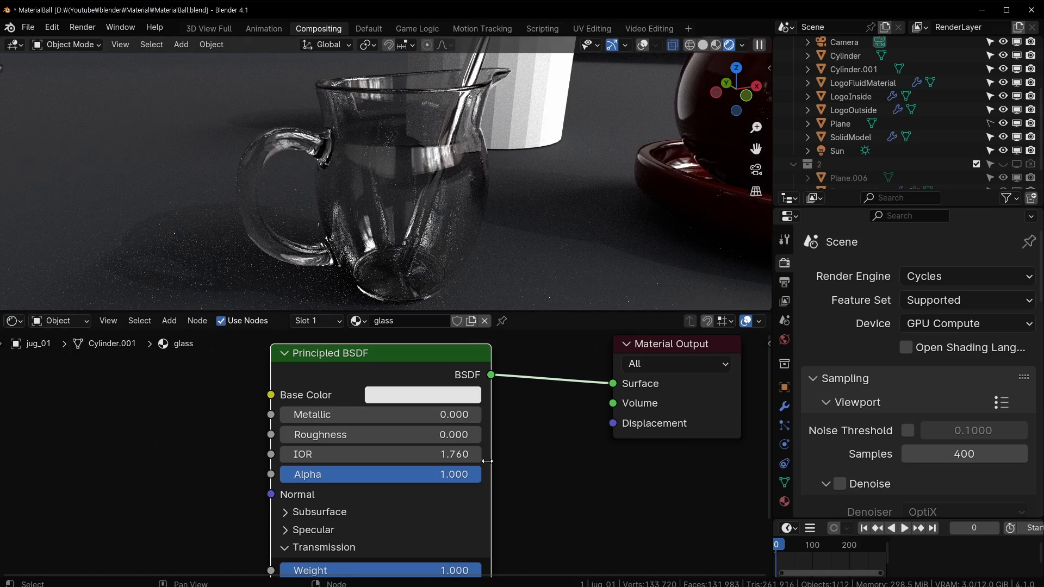
click(465, 457)
text(1.45)
key(Return)
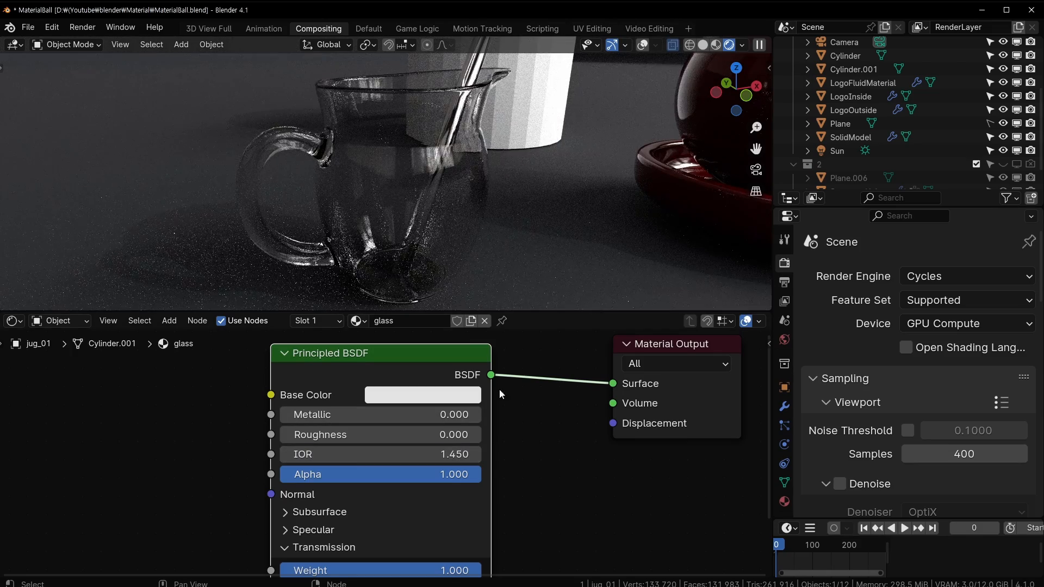
- Examine the rendered glass jug from a distance and up close around its handle and body
mouse_move(500, 178)
middle_down()
mouse_move(402, 192)
mouse_move(481, 177)
middle_up()
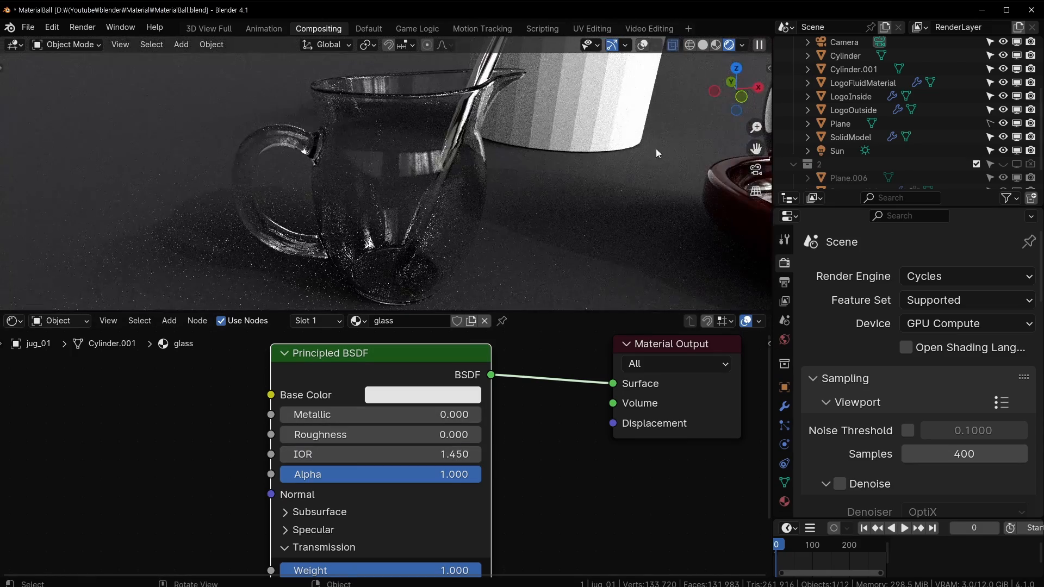
middle_drag(283, 444, 354, 453)
scroll(429, 162, down, 4)
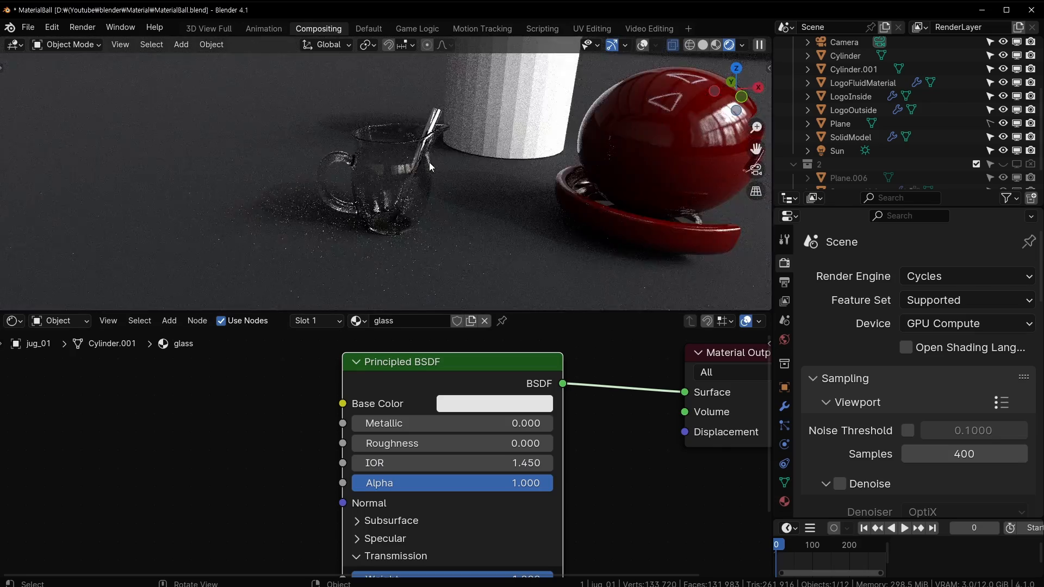
scroll(429, 162, up, 4)
scroll(380, 117, up, 2)
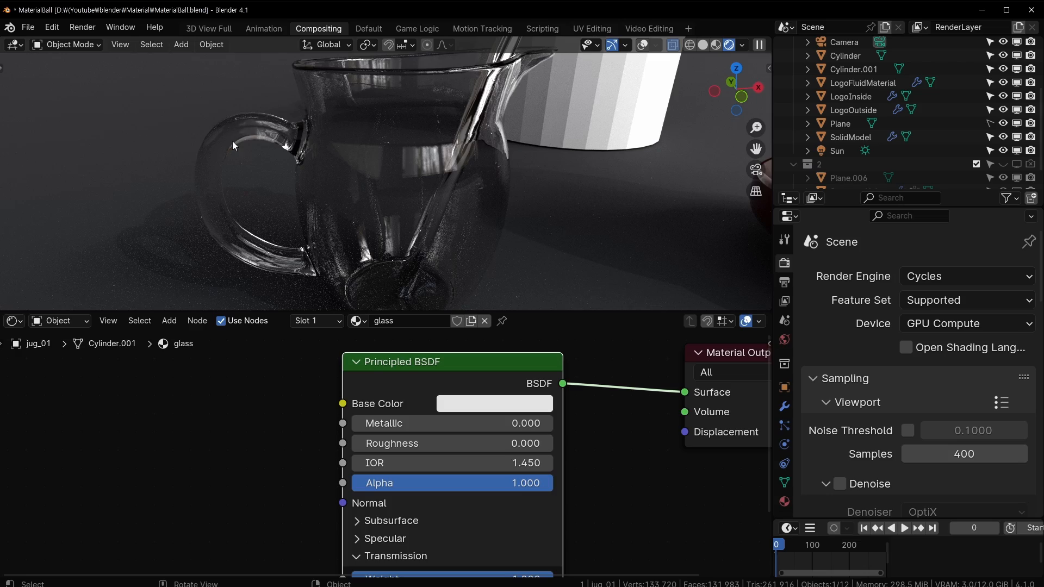
scroll(237, 142, up, 2)
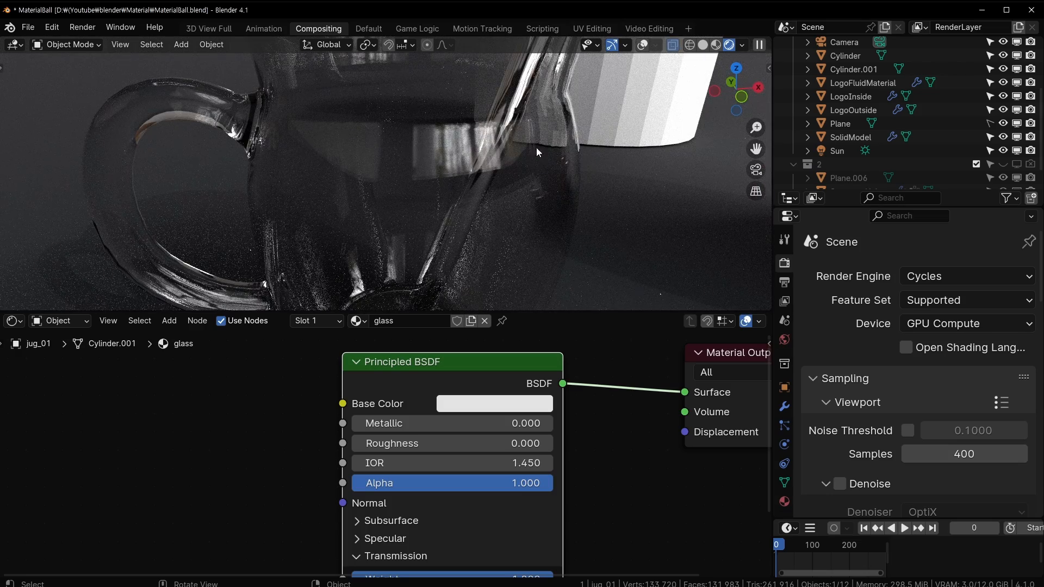
- Move the Principled BSDF node down, well below the level of the Material Output
scroll(536, 148, down, 4)
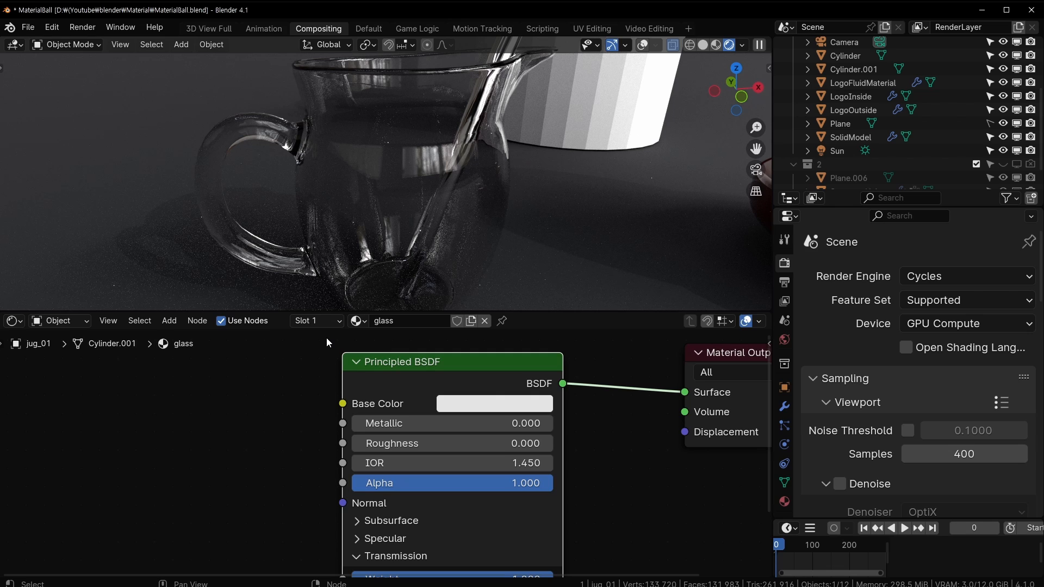
scroll(435, 234, down, 2)
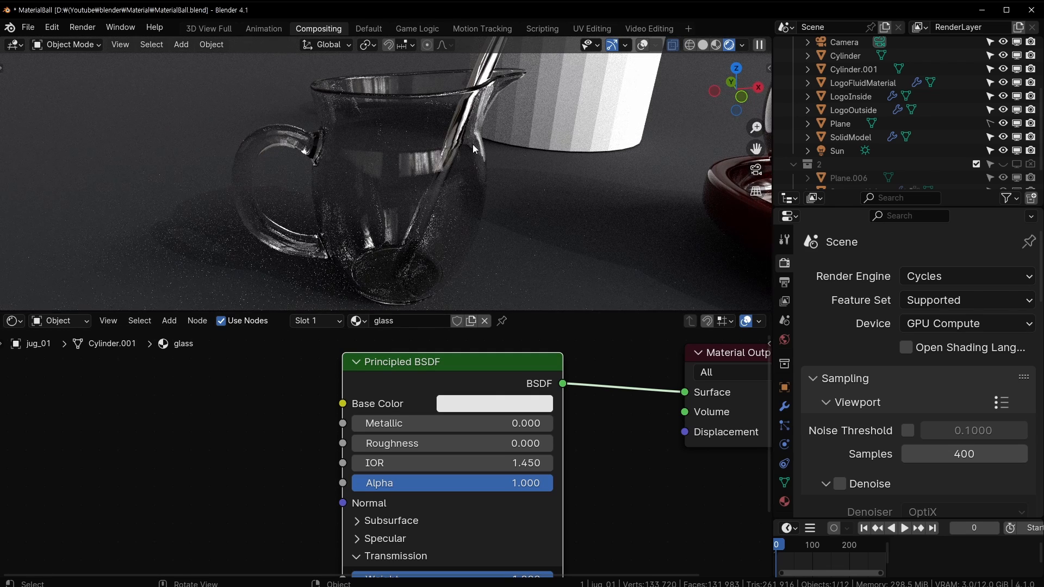
middle_drag(449, 380, 528, 384)
scroll(485, 389, down, 5)
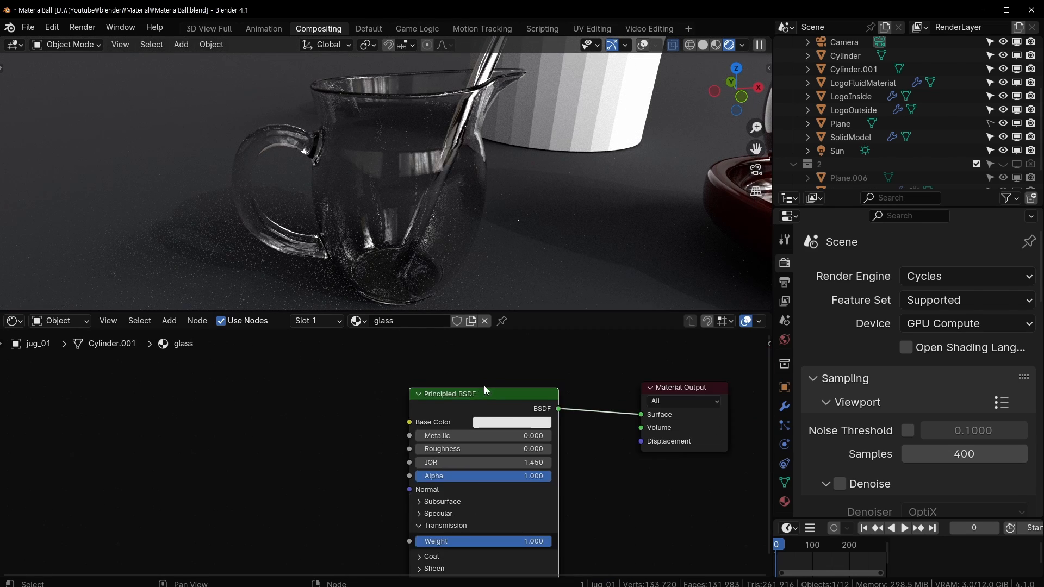
middle_drag(350, 432, 517, 408)
middle_drag(620, 377, 474, 408)
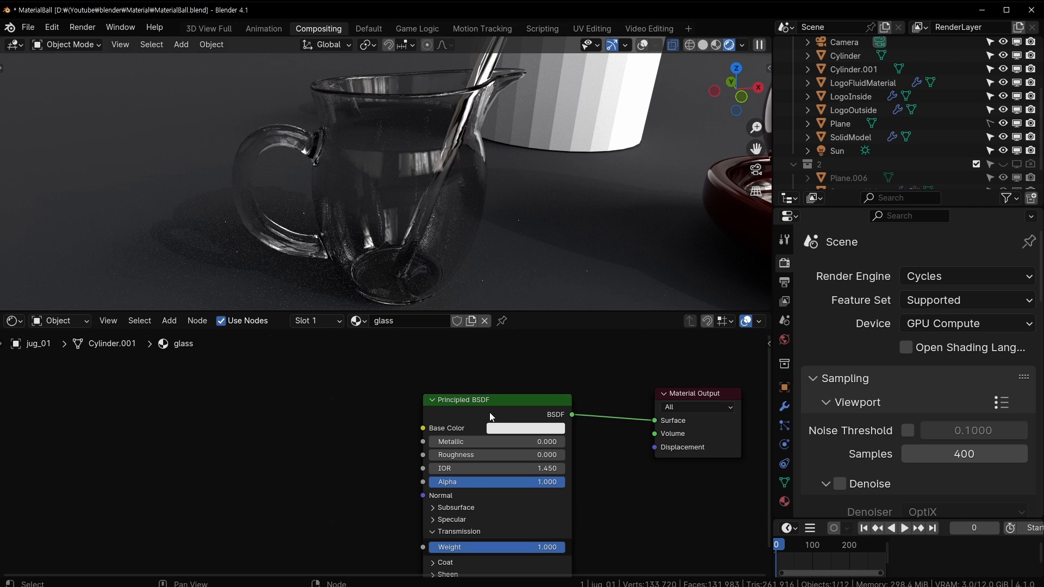
drag(493, 410, 498, 522)
middle_drag(519, 492, 509, 449)
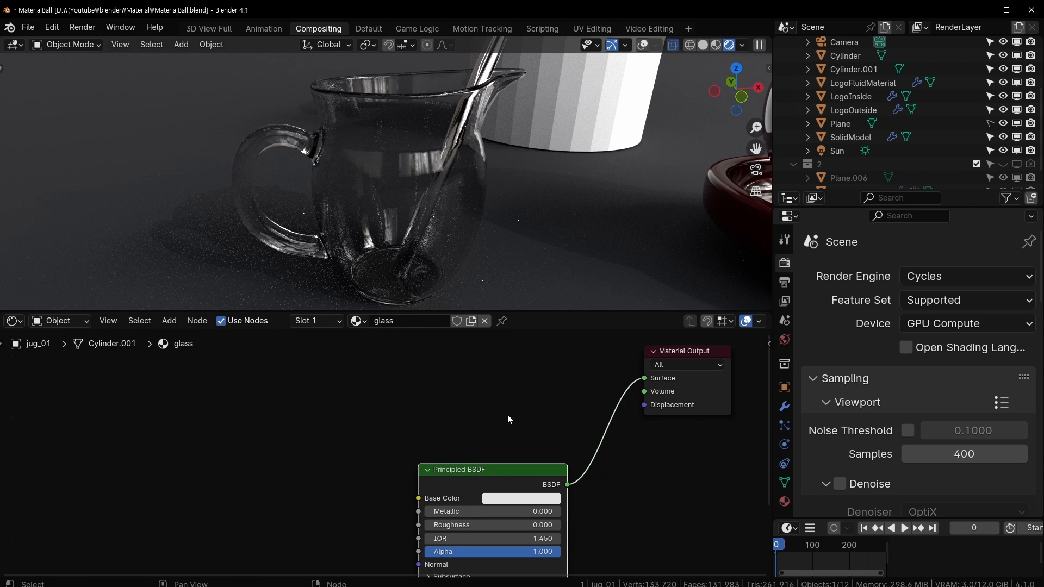
- Cut the link between the Principled BSDF and the Material Output's Surface input
middle_drag(296, 435, 415, 432)
middle_drag(757, 401, 615, 416)
middle_drag(267, 410, 505, 424)
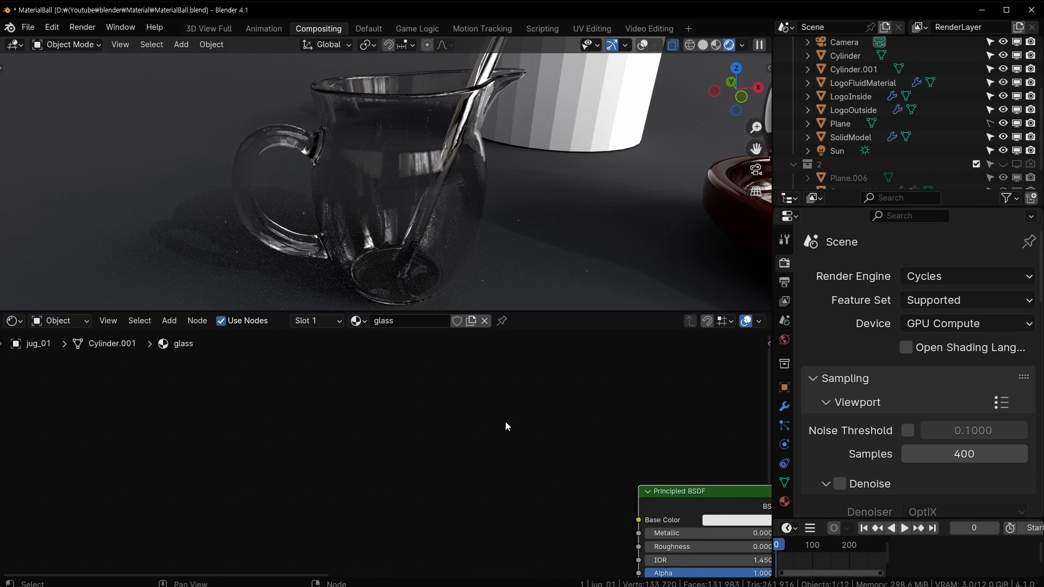
middle_drag(767, 409, 576, 429)
ctrl+right_drag(585, 427, 636, 511)
mouse_move(319, 420)
middle_down()
mouse_move(335, 445)
mouse_move(335, 432)
mouse_move(393, 423)
middle_up()
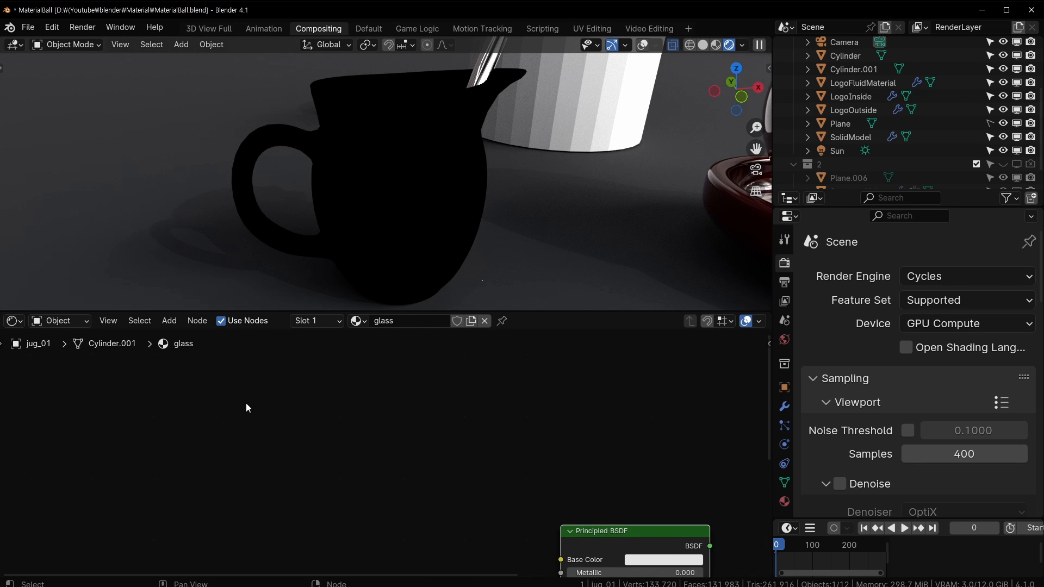
- Add a Refraction BSDF node in the empty area and connect it to the Material Output's Surface input
click(245, 403)
middle_drag(239, 389, 296, 387)
scroll(296, 387, up, 1)
key(shift+a)
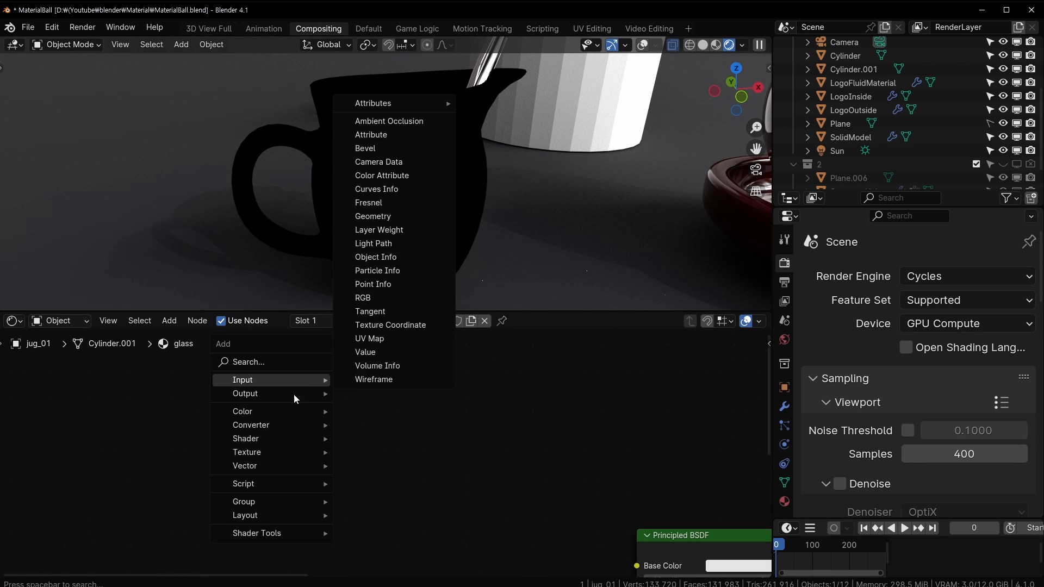
mouse_move(265, 438)
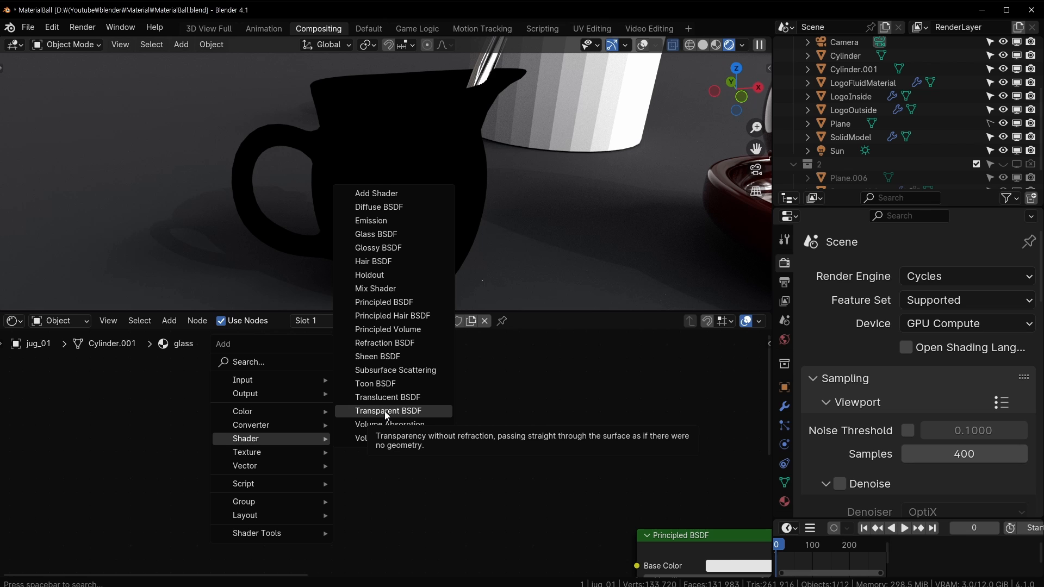
click(385, 346)
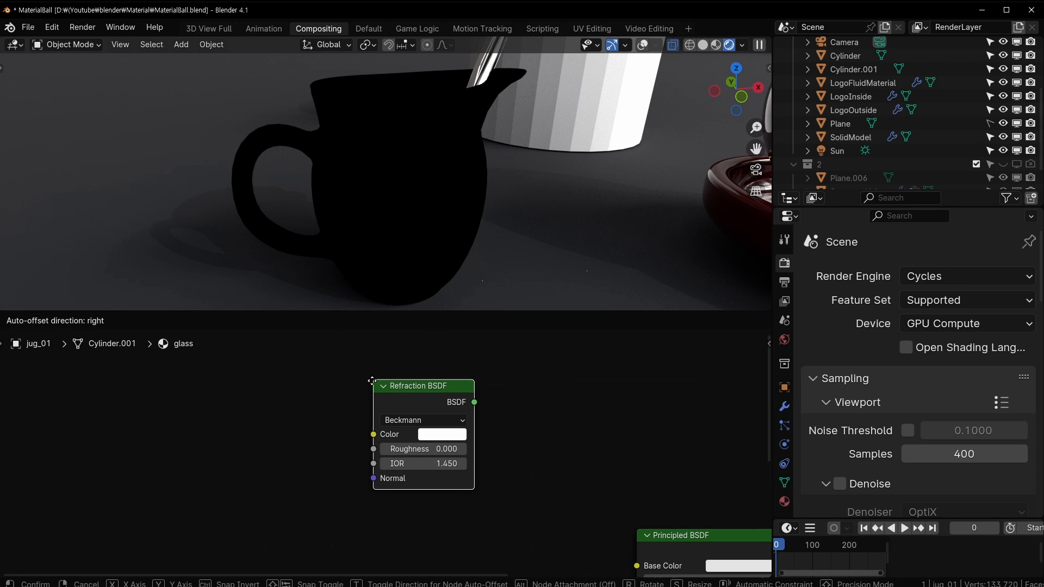
click(258, 422)
drag(257, 421, 732, 443)
click(387, 403)
- Try raising the Refraction BSDF's IOR to 3.970, check the jug's refraction, and reset it to 1.45
middle_drag(433, 218, 477, 254)
scroll(429, 205, up, 3)
scroll(477, 254, down, 1)
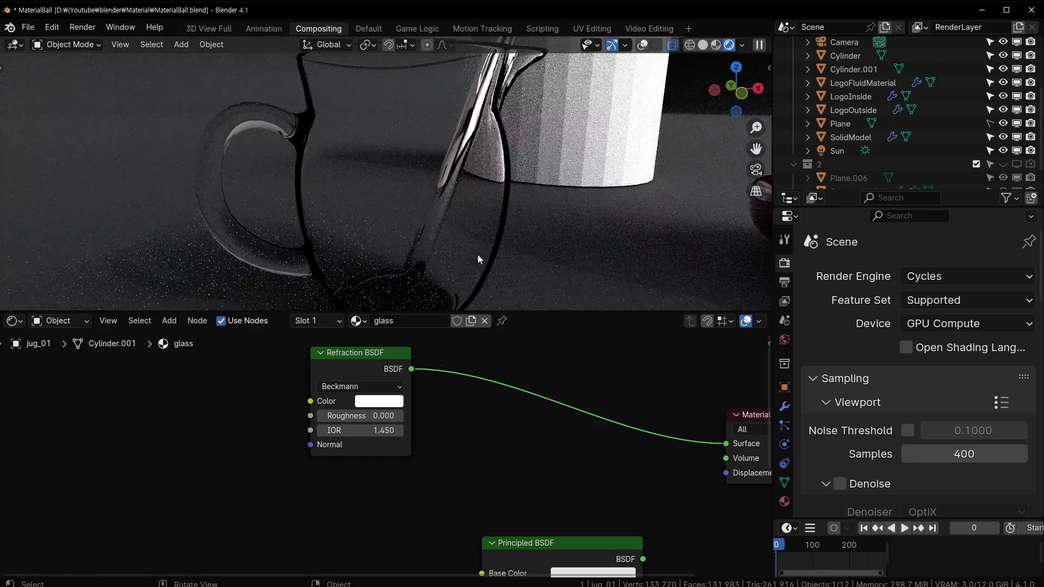
drag(376, 435, 446, 435)
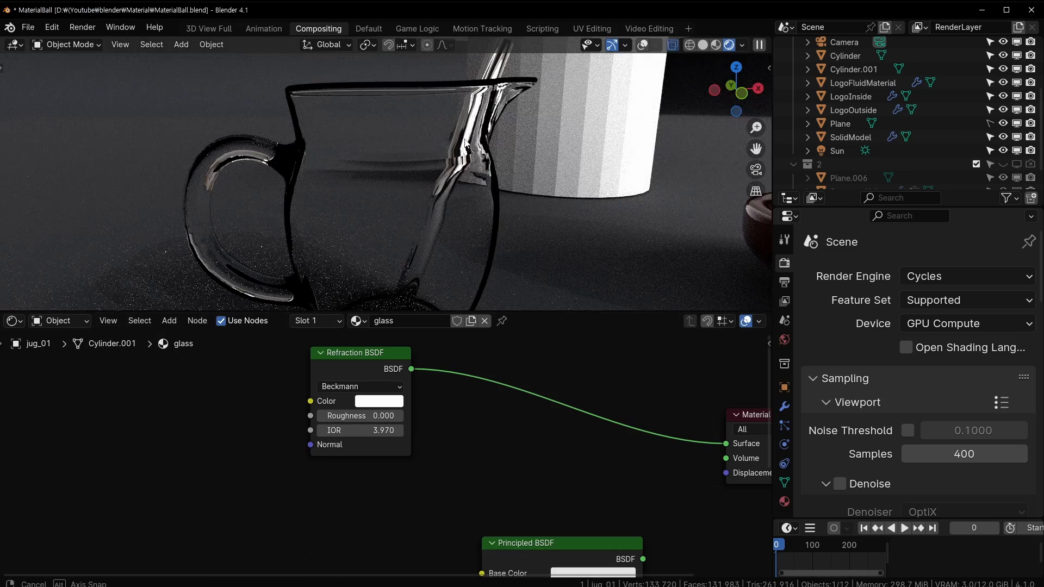
mouse_move(477, 185)
middle_down()
mouse_move(480, 233)
mouse_move(493, 181)
middle_up()
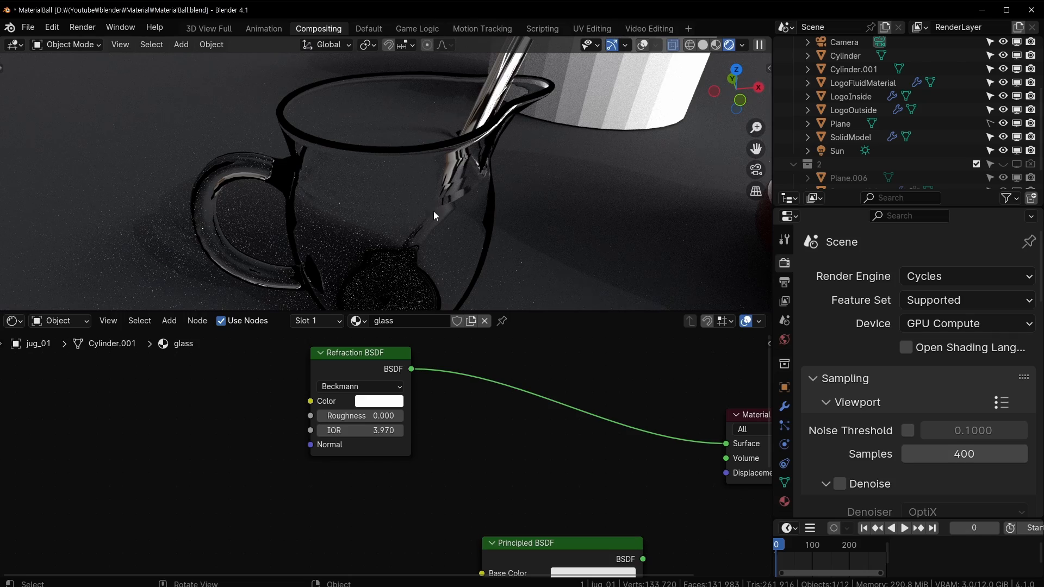
double_click(380, 431)
text(1.45)
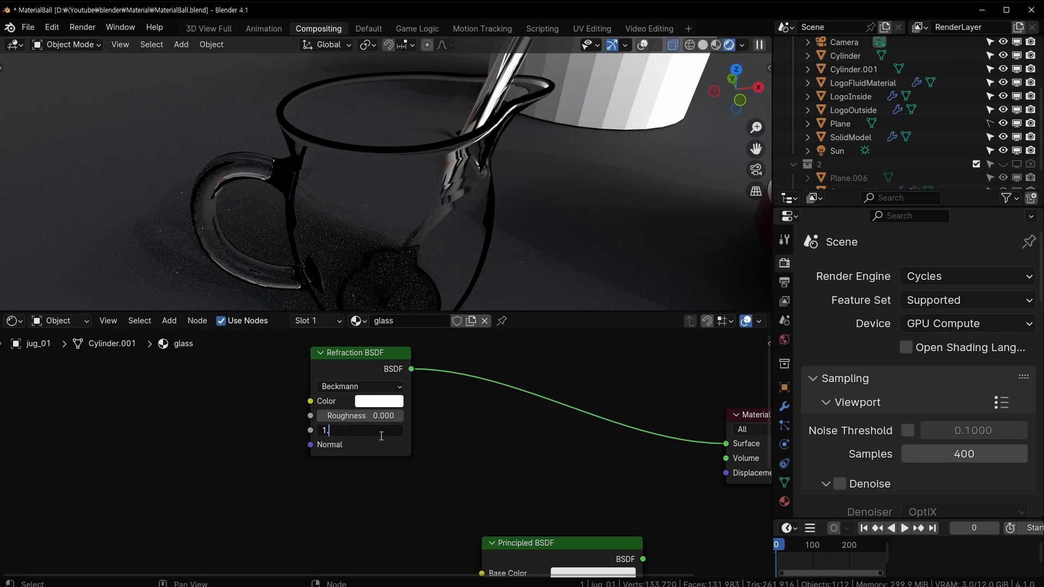
key(Return)
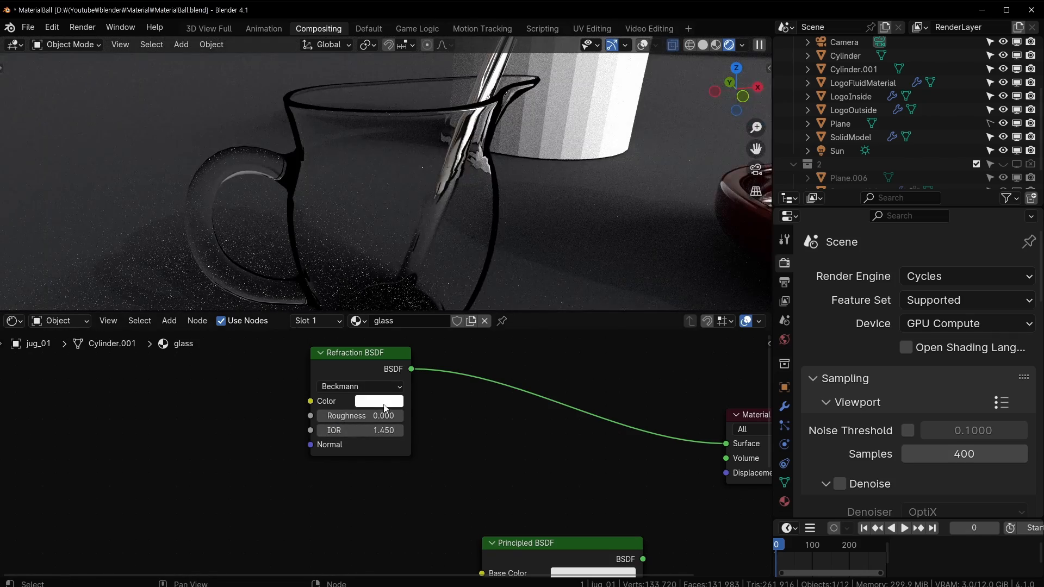
- Set the Refraction BSDF's color to pure red with Green and Blue at 0.000
click(383, 402)
drag(409, 354, 363, 355)
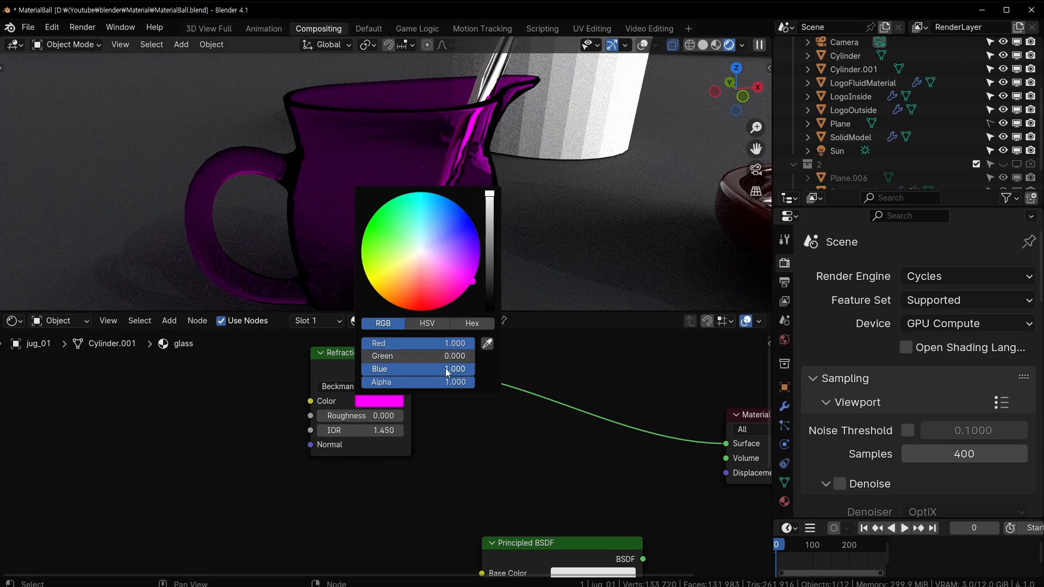
drag(445, 368, 380, 368)
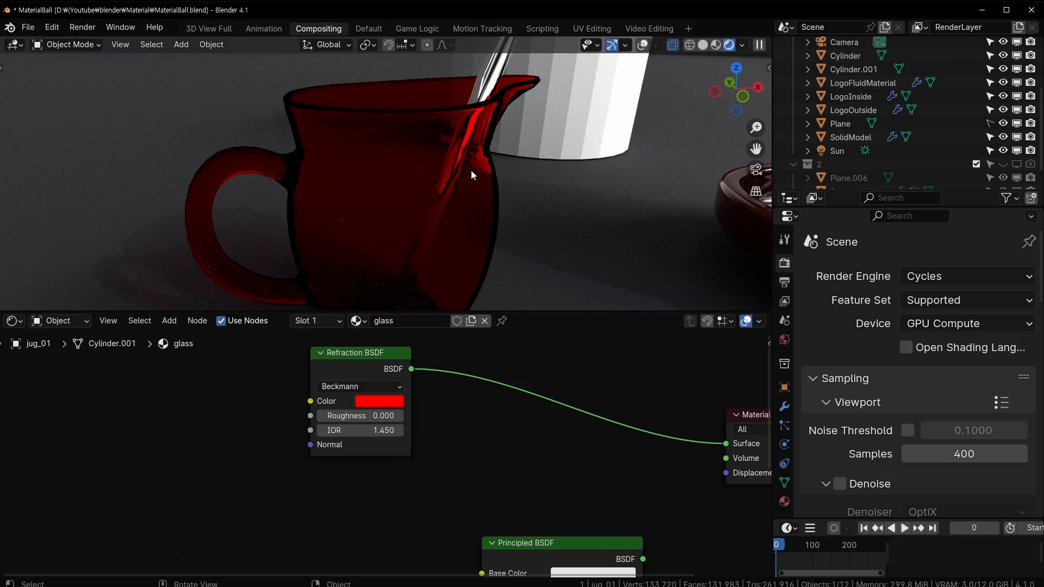
scroll(297, 137, down, 2)
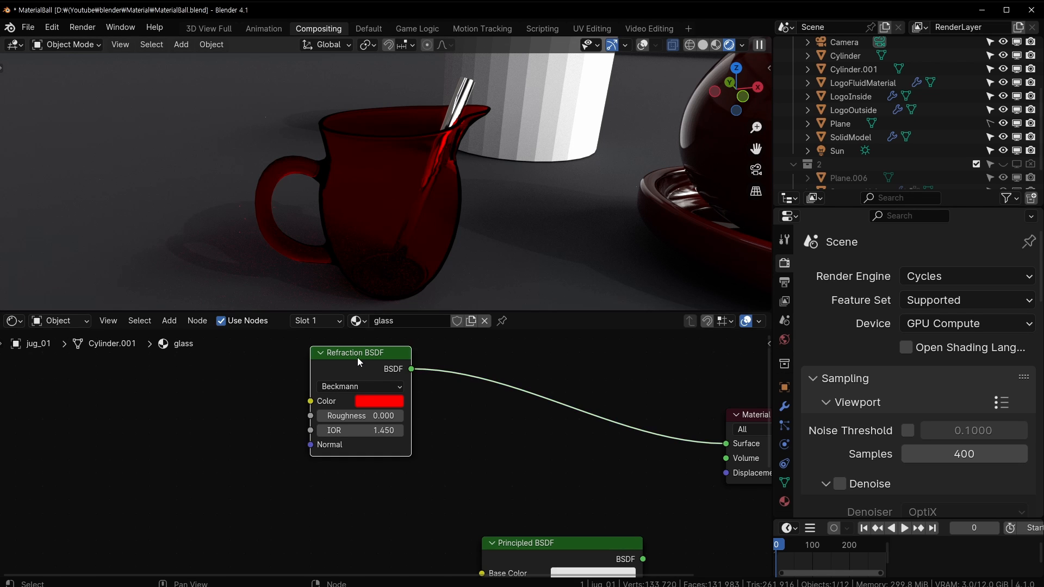
- Duplicate the red Refraction BSDF beneath the original and set the copy's color to pure green (Red 0.000, Green 1.000)
key(shift+d)
click(348, 476)
middle_drag(552, 541, 552, 435)
drag(549, 432, 725, 435)
middle_drag(506, 386, 440, 445)
click(301, 470)
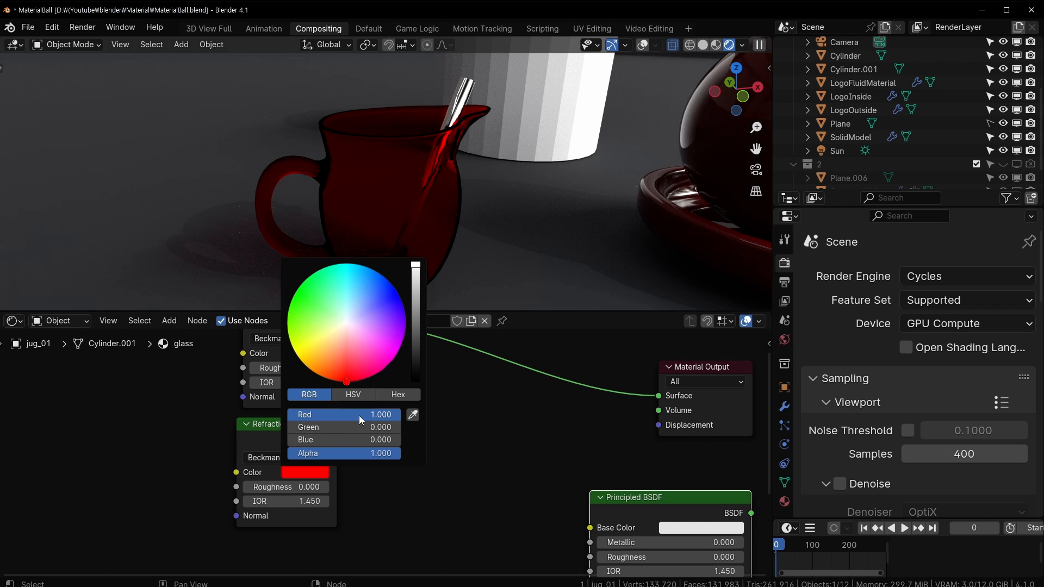
drag(359, 415, 439, 435)
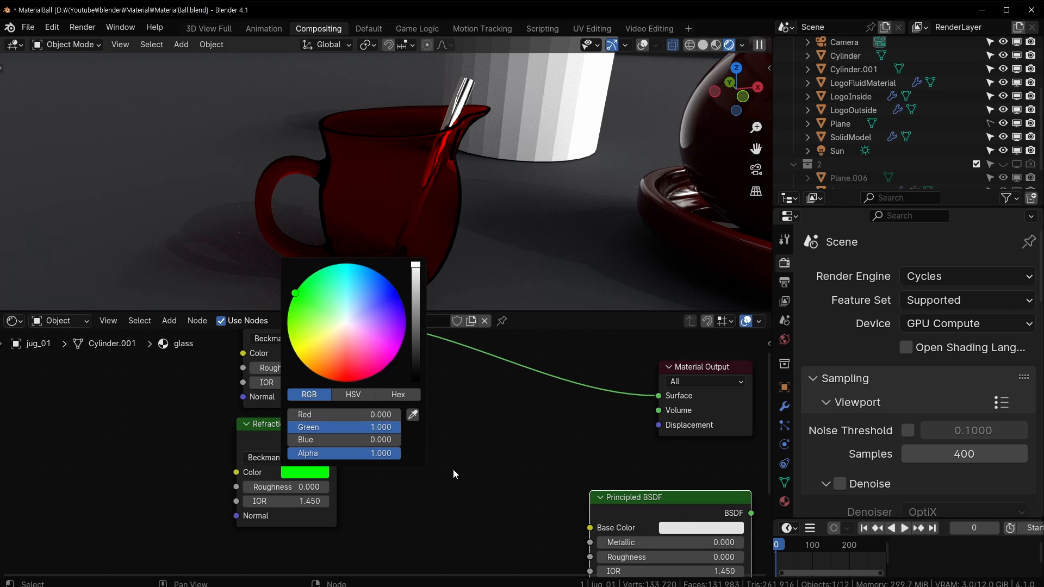
middle_drag(366, 507, 419, 456)
drag(349, 378, 354, 375)
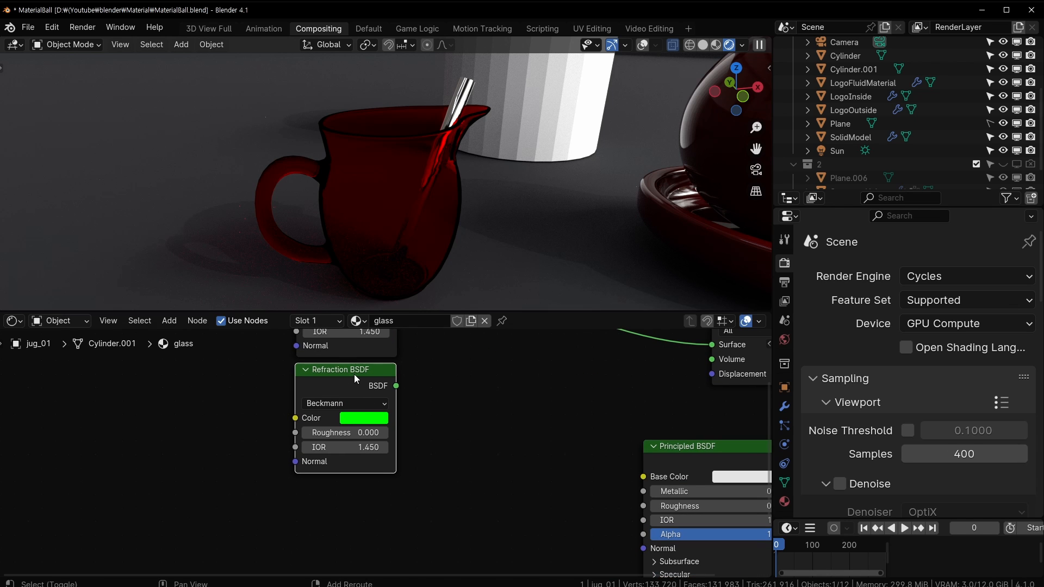
- Duplicate the green Refraction BSDF beneath it, set the copy's color to pure blue, and align it with the others
key(shift+d)
click(347, 491)
click(356, 534)
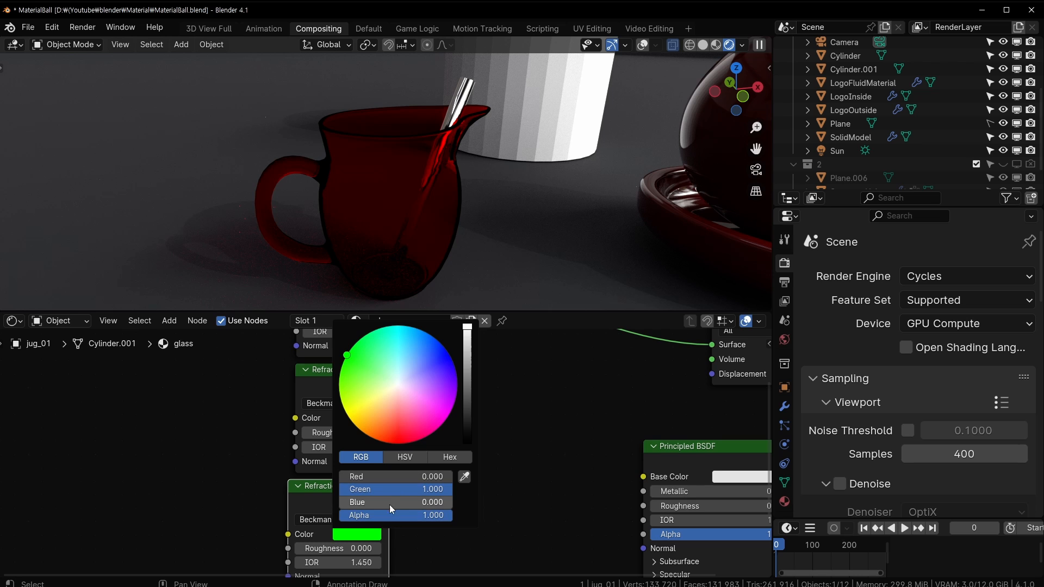
drag(395, 489, 457, 502)
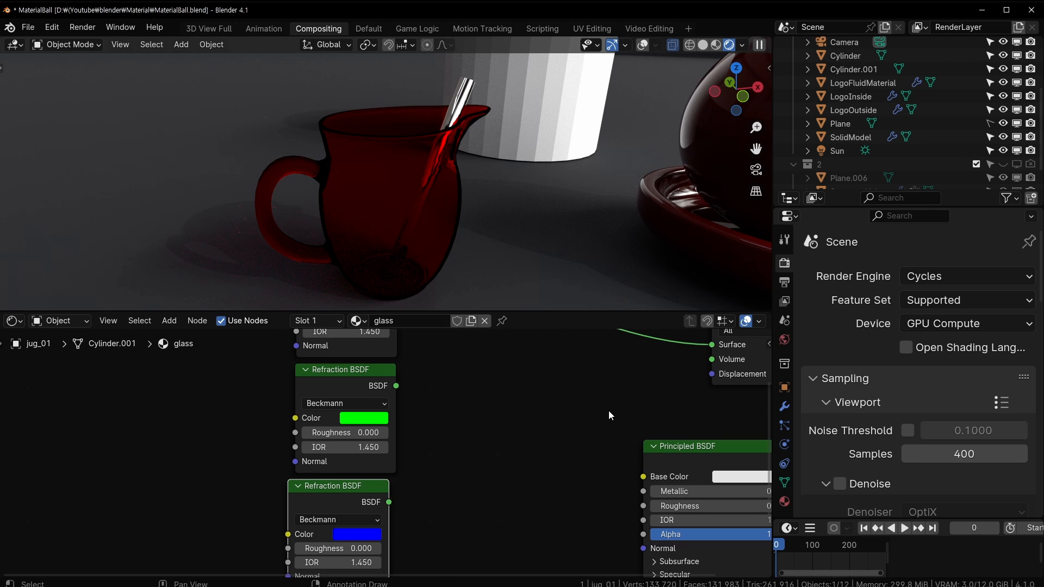
drag(306, 496, 313, 494)
- Insert an Add Shader on the red Refraction BSDF's link to the output and connect the green Refraction BSDF to its second input
middle_drag(480, 398, 456, 452)
click(497, 401)
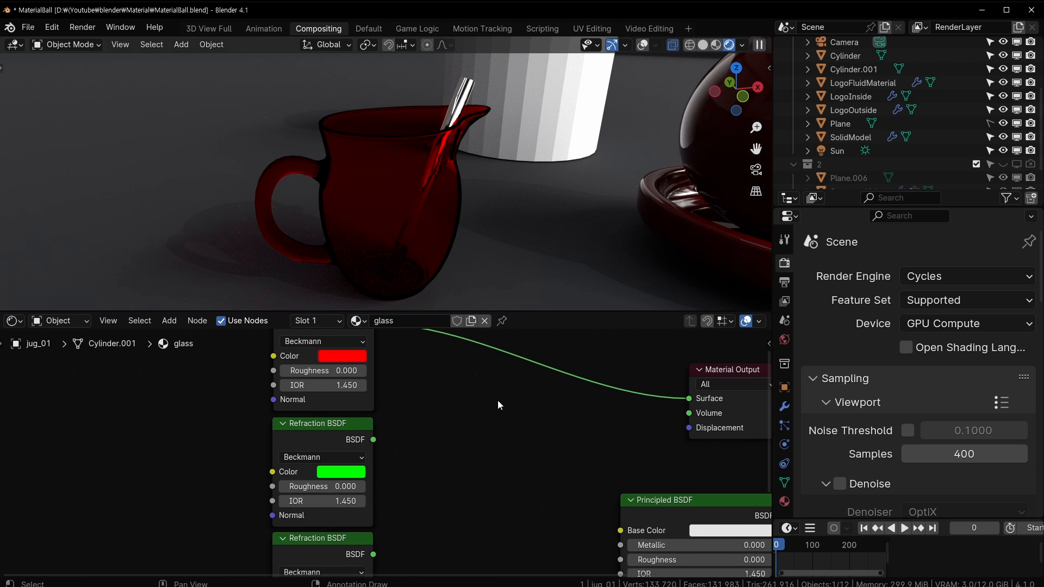
key(shift+a)
mouse_move(498, 400)
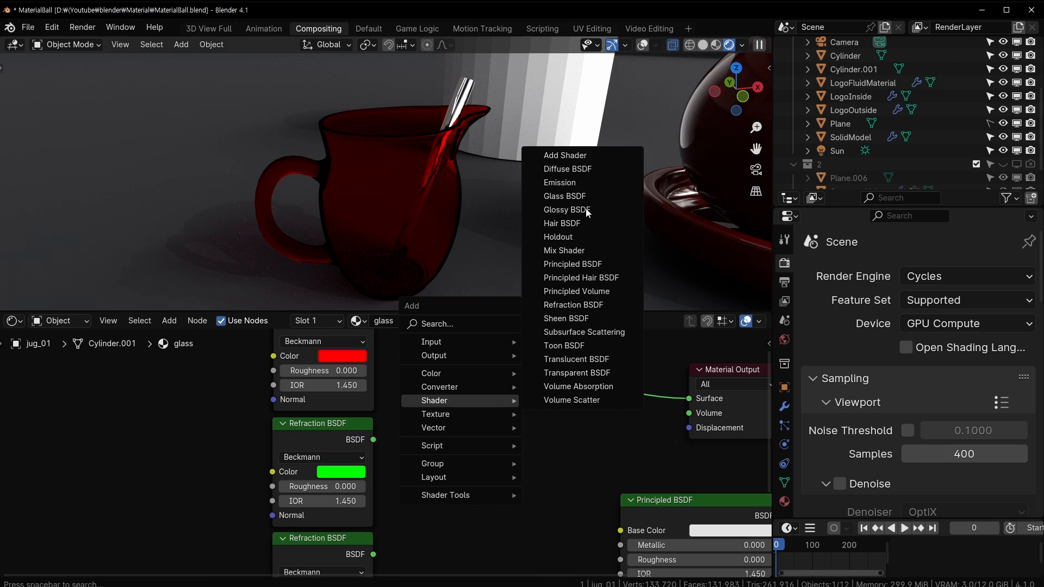
click(565, 155)
click(532, 381)
drag(373, 439, 485, 406)
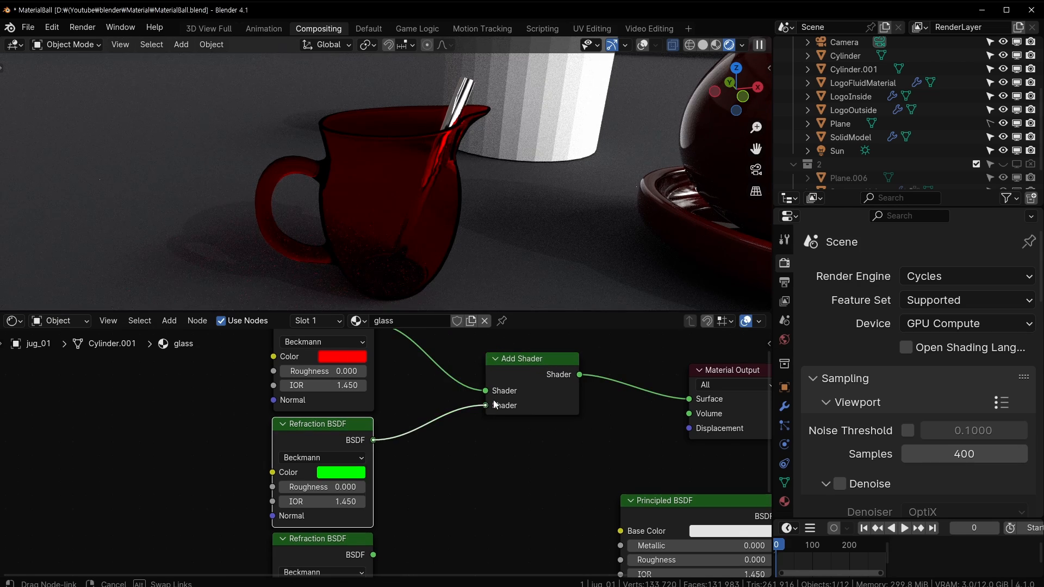
- Duplicate the Add Shader, feed it the first Add Shader and the blue Refraction BSDF, and connect it to the Material Output's Surface
click(527, 412)
key(shift+d)
click(504, 504)
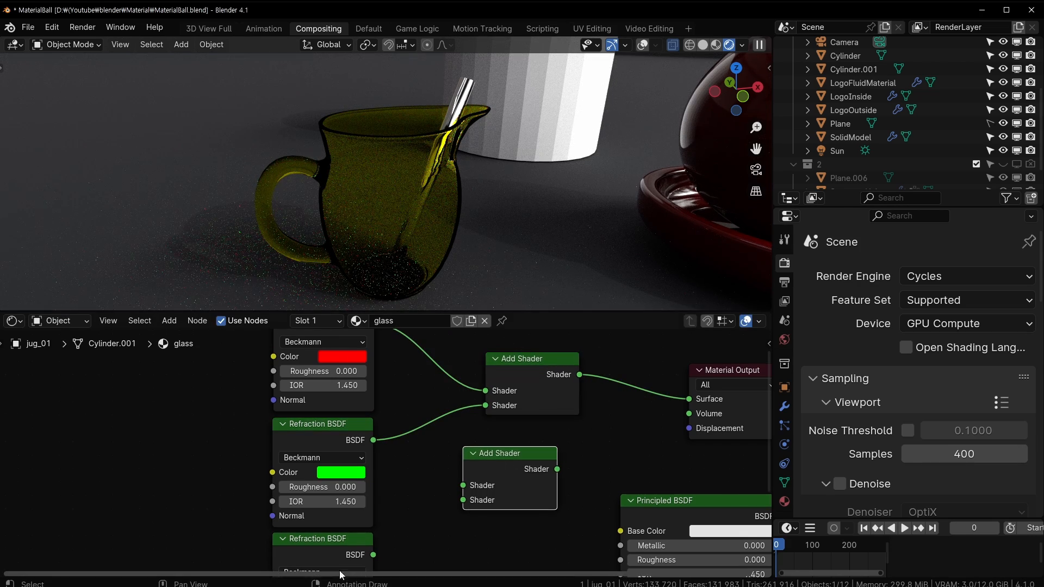
drag(373, 555, 464, 499)
drag(504, 466, 592, 442)
middle_drag(635, 460, 471, 455)
drag(382, 381, 387, 456)
drag(482, 439, 526, 394)
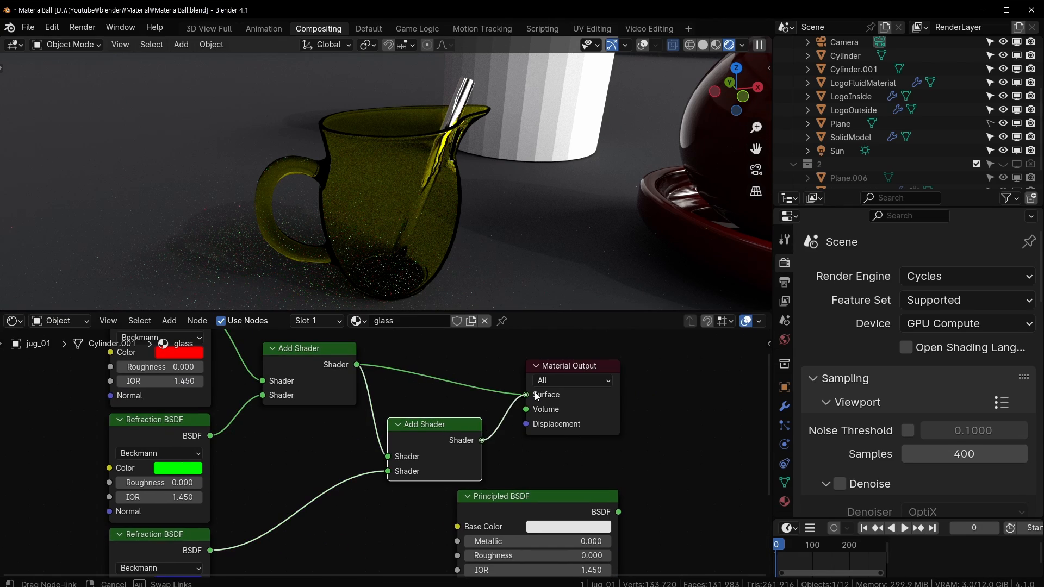
- Examine the combined red, green and blue refraction on the jug up close and from above
scroll(427, 192, up, 4)
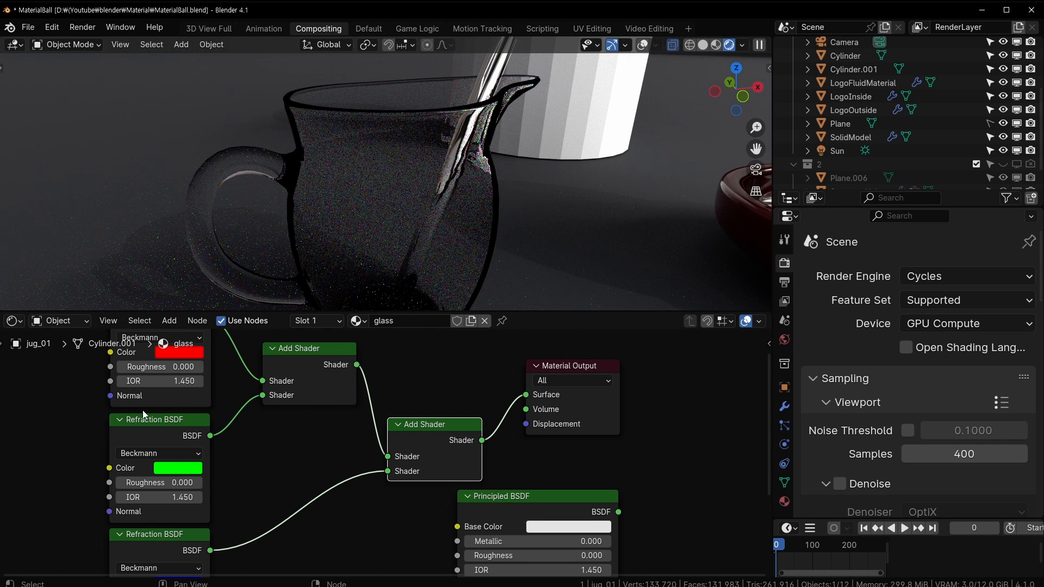
middle_drag(174, 484, 275, 515)
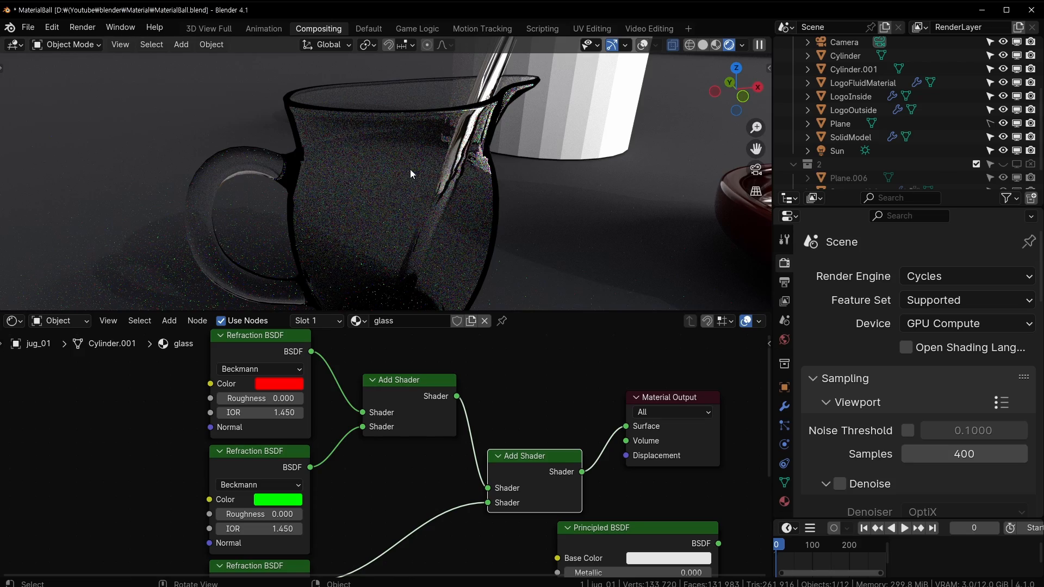
middle_drag(411, 171, 213, 201)
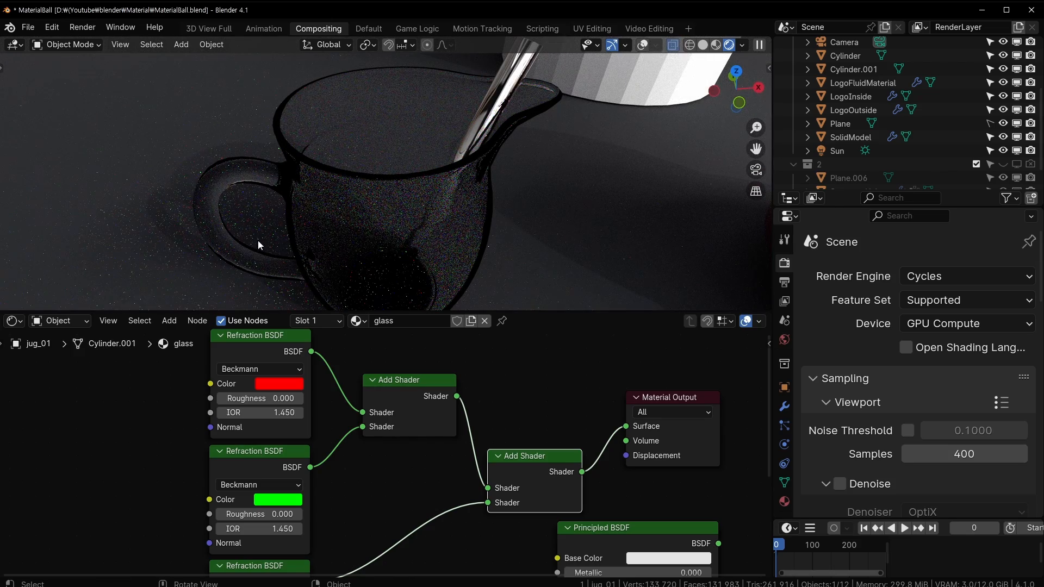
middle_drag(289, 243, 356, 191)
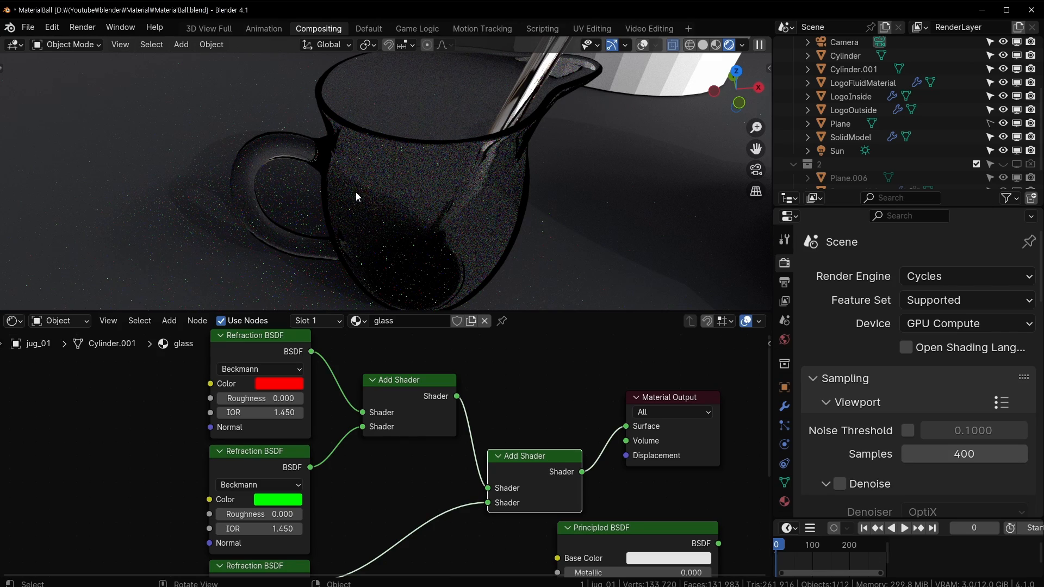
scroll(356, 192, up, 2)
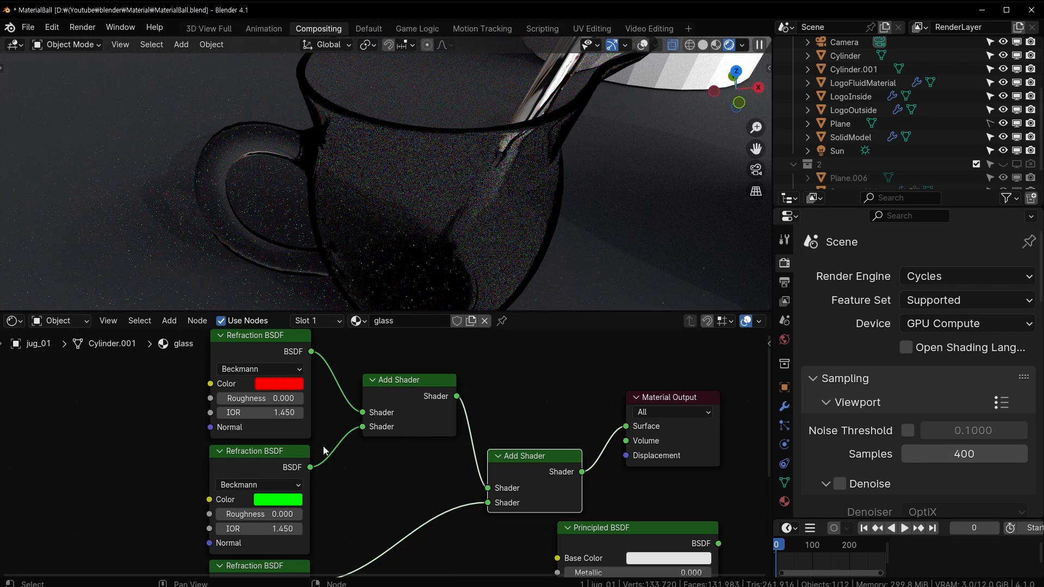
- Tidy the node layout by lowering the Principled BSDF and Material Output, and select both Add Shader nodes
middle_drag(323, 449, 422, 426)
scroll(415, 429, down, 3)
drag(668, 493, 684, 548)
drag(685, 390, 693, 425)
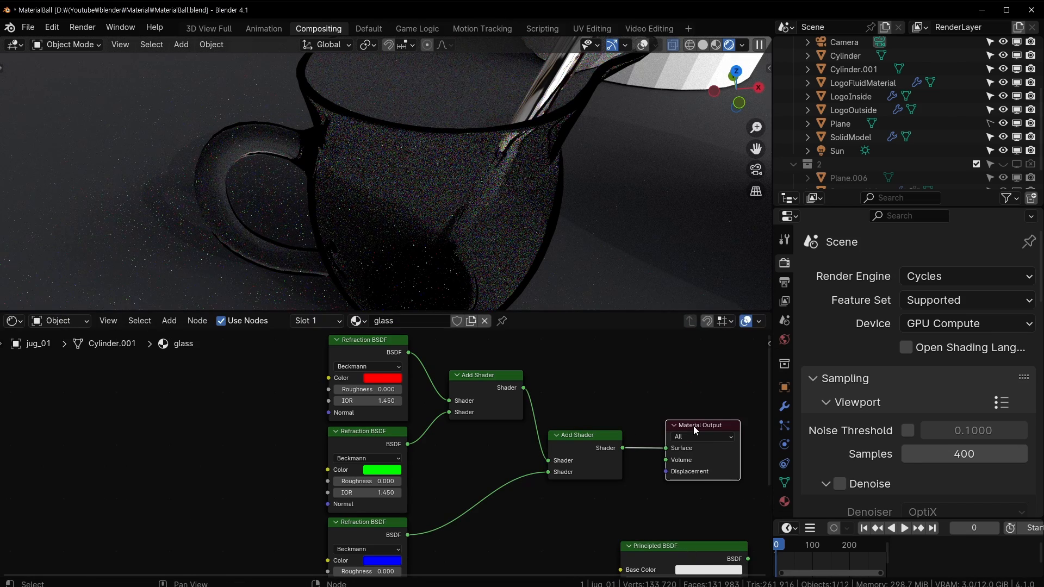
drag(485, 355, 568, 448)
middle_drag(529, 491, 625, 448)
middle_drag(350, 397, 370, 429)
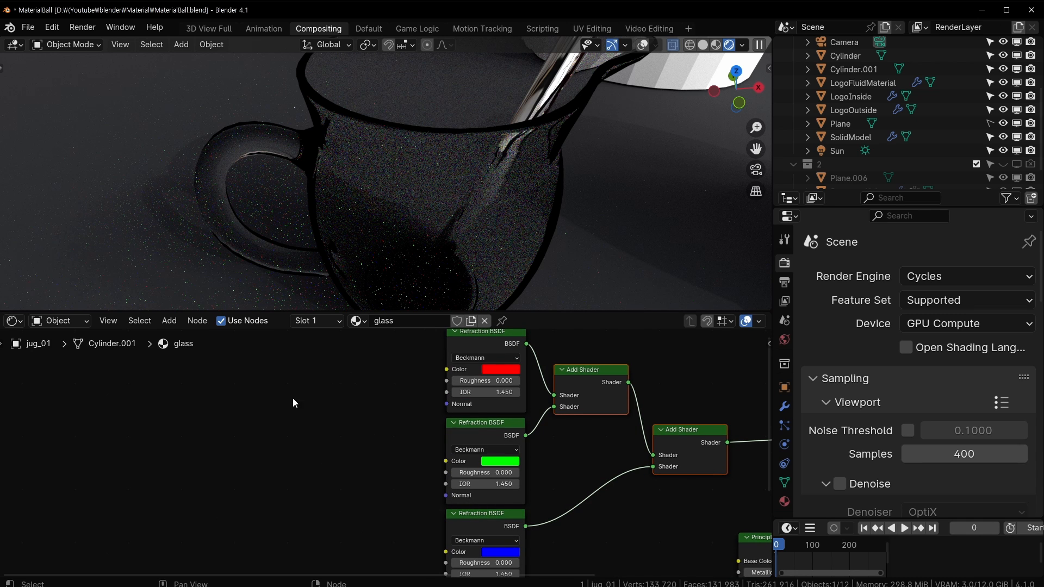
- Add a Value node in the empty space before the three Refraction BSDFs
middle_drag(290, 441, 315, 433)
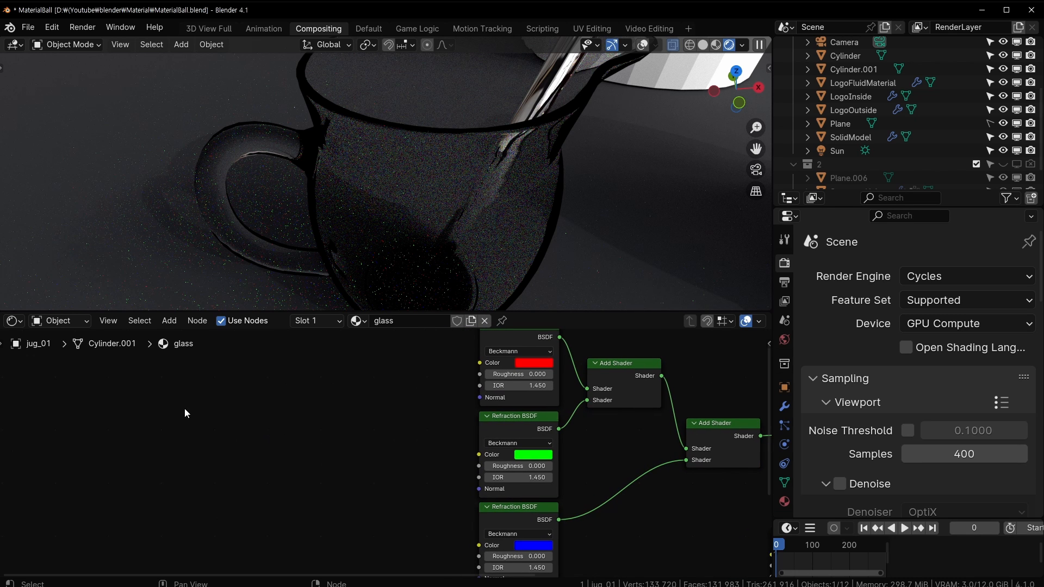
key(shift+a)
mouse_move(204, 406)
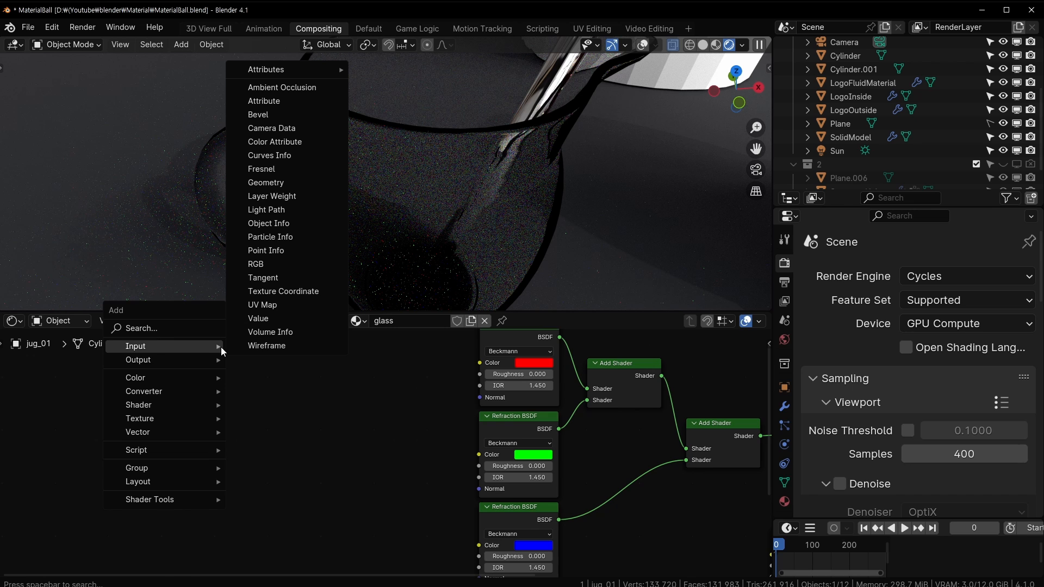
key(shift+a)
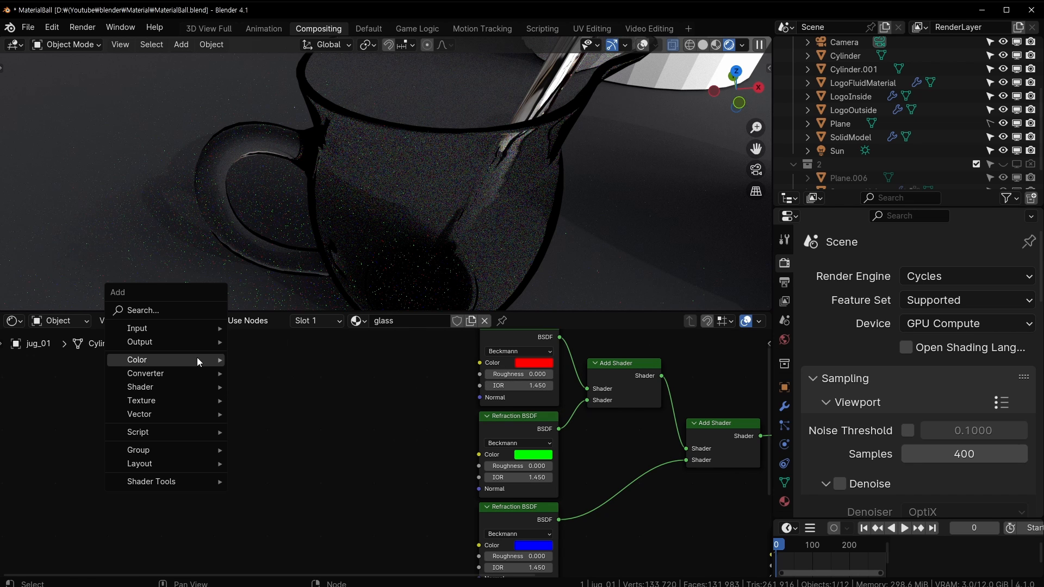
mouse_move(189, 326)
click(297, 302)
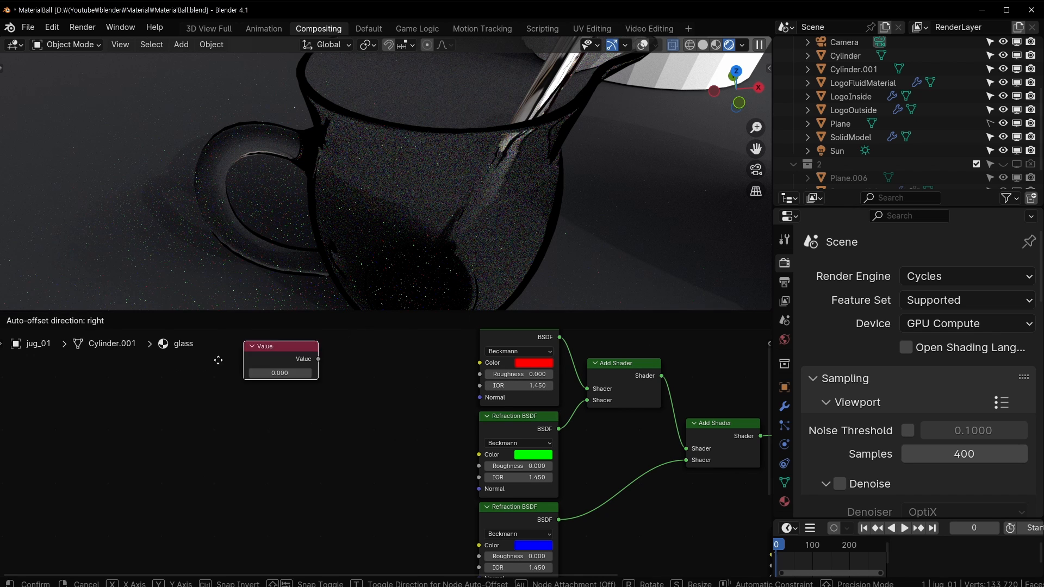
click(207, 405)
- Name the new Value node IOR and set its value to 1.45
key(n)
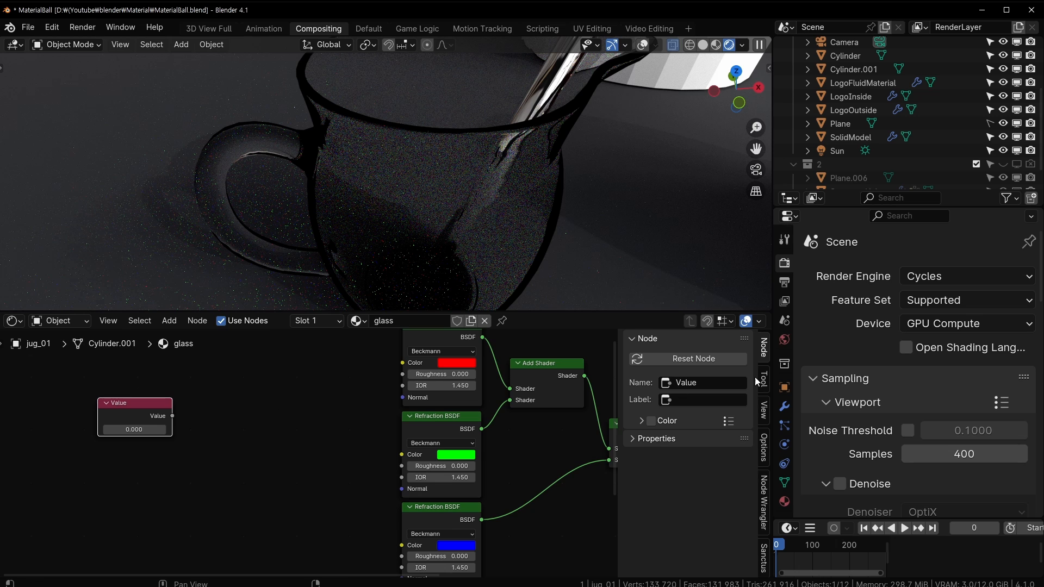
click(702, 383)
text(IOR)
click(147, 431)
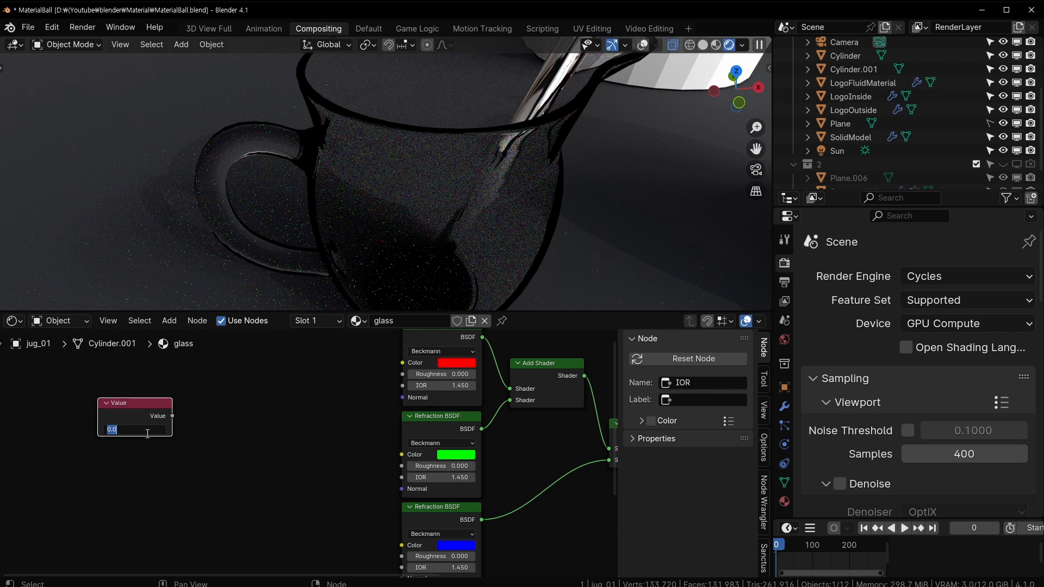
text(1.45)
key(Return)
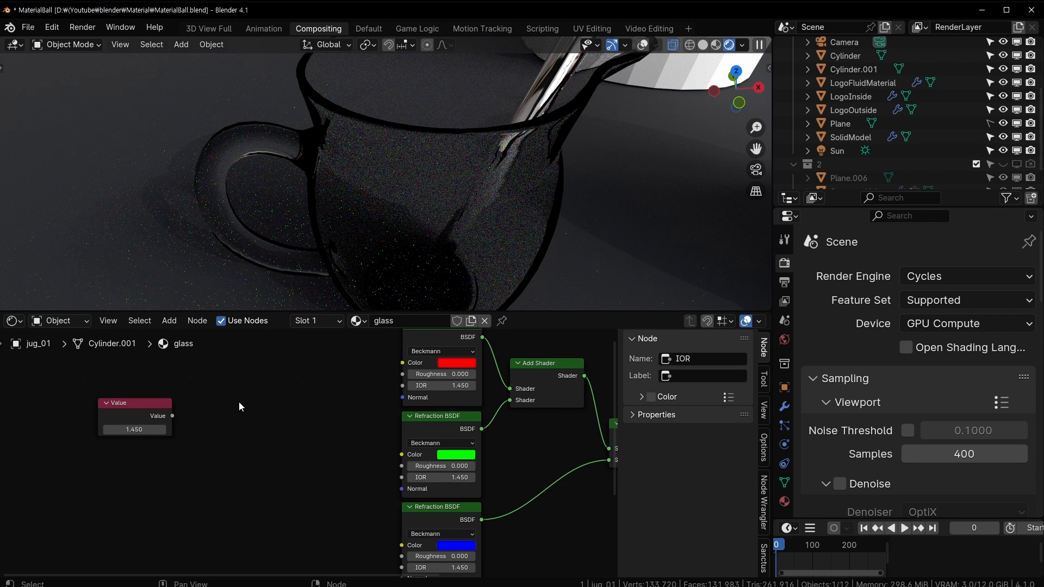
- Duplicate the IOR value node directly below the original and rename the copy to Value
middle_drag(215, 417, 254, 399)
click(159, 390)
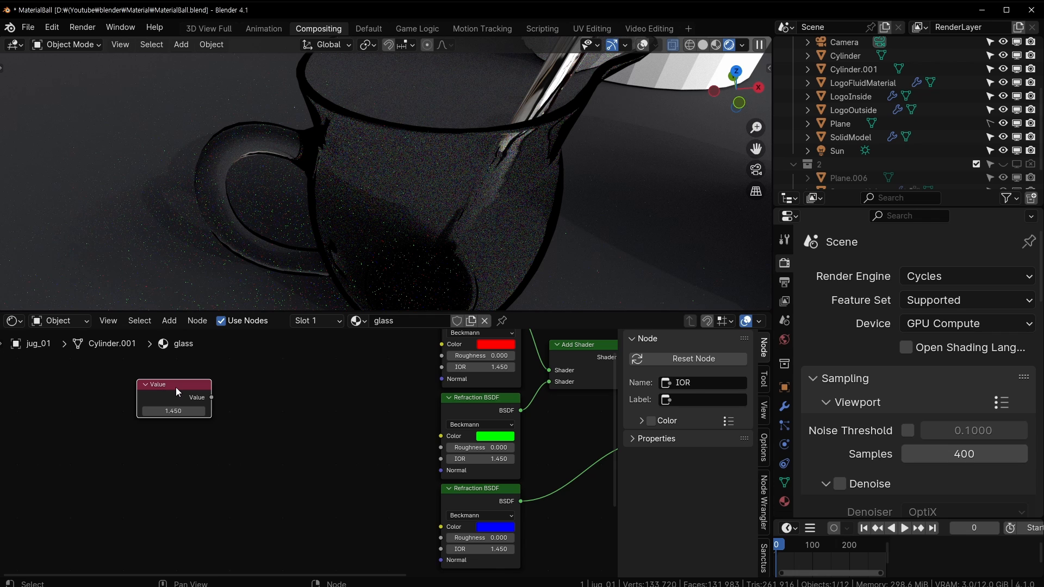
key(shift+d)
click(170, 438)
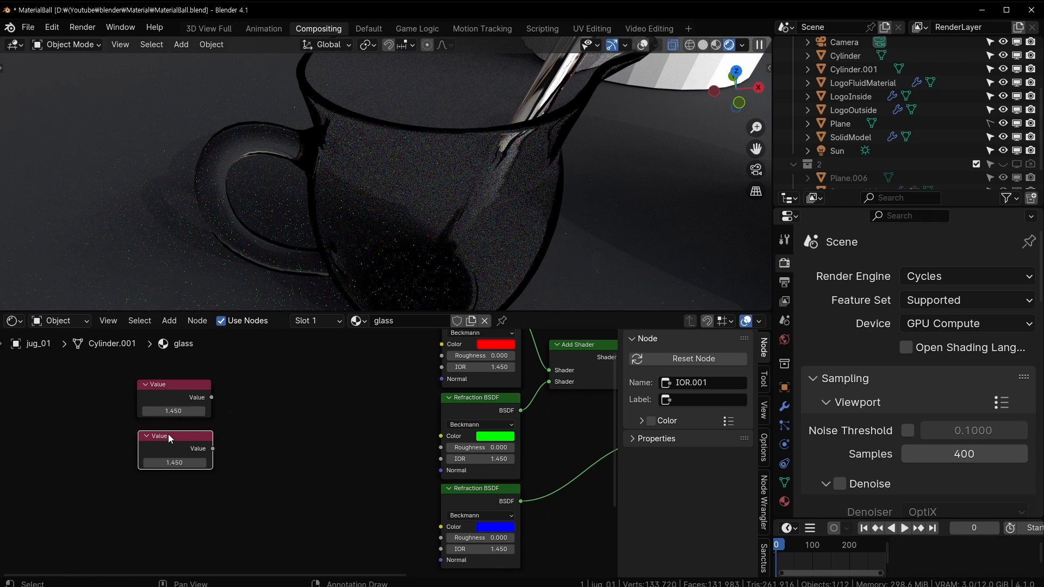
click(706, 382)
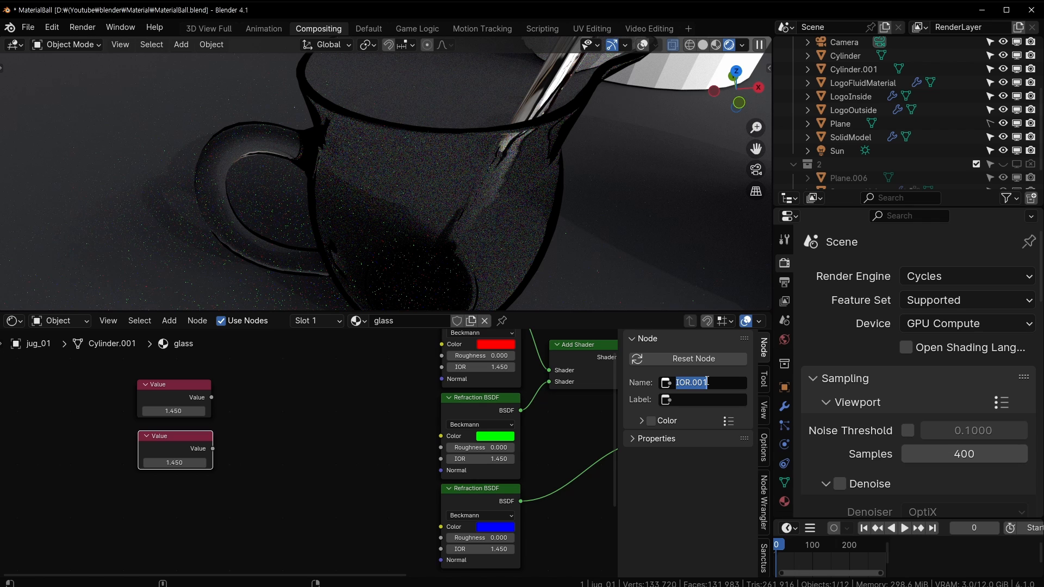
text(Value)
key(Return)
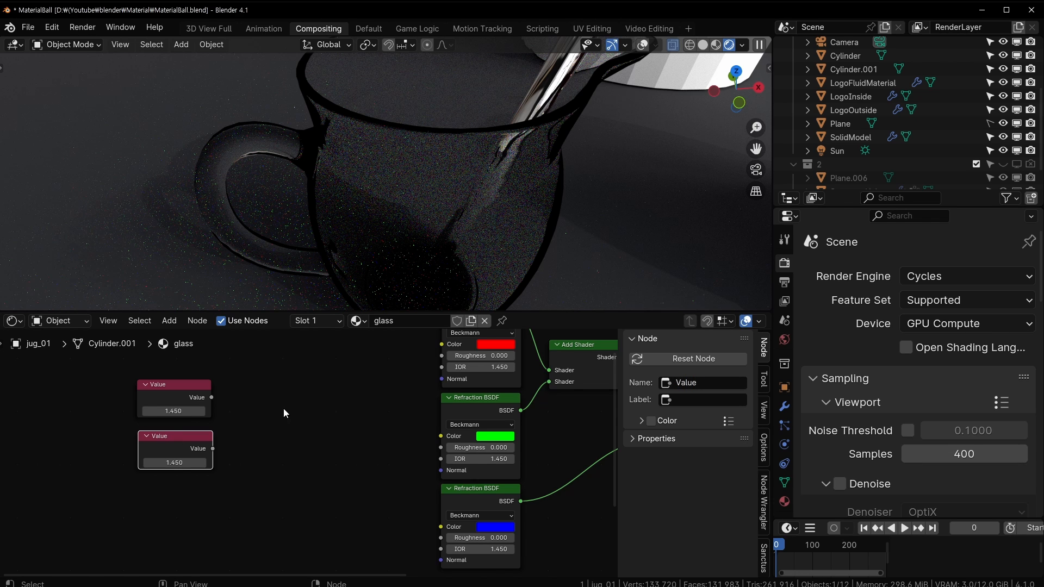
- Name the duplicated Value node Dispersion and set its value to 0
middle_drag(282, 409, 222, 433)
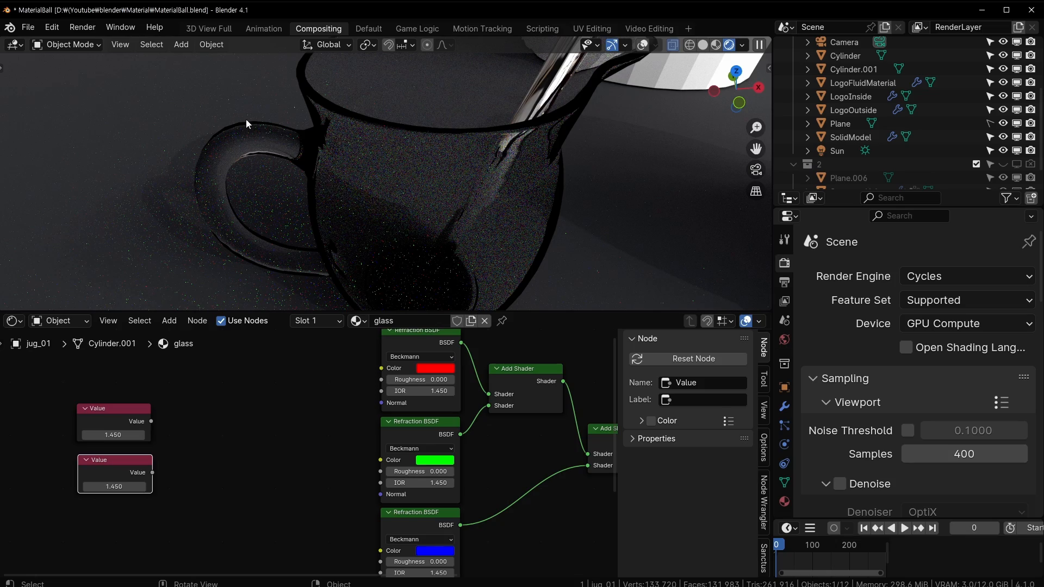
middle_drag(320, 227, 427, 222)
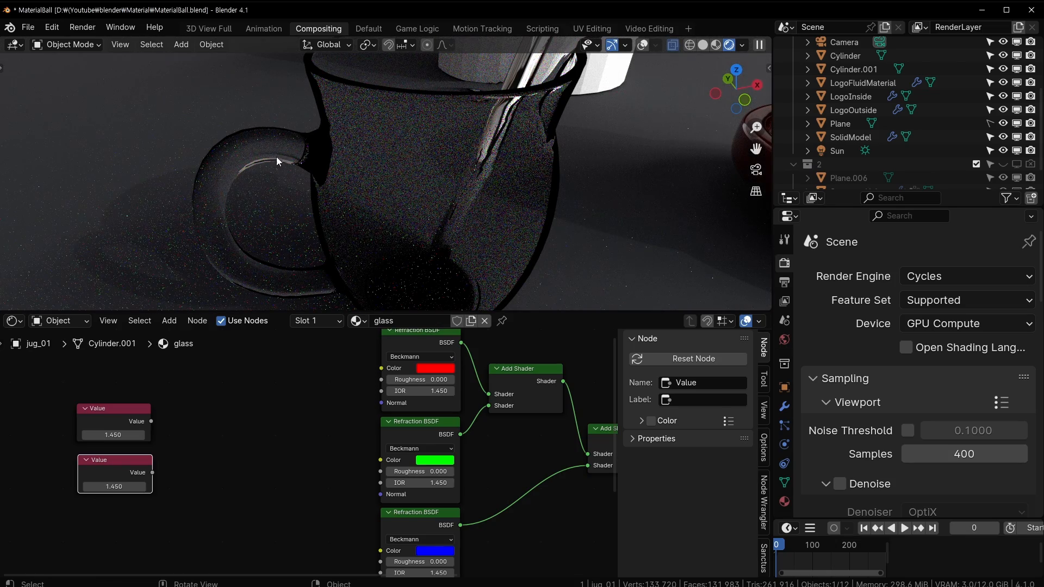
middle_drag(278, 179, 351, 201)
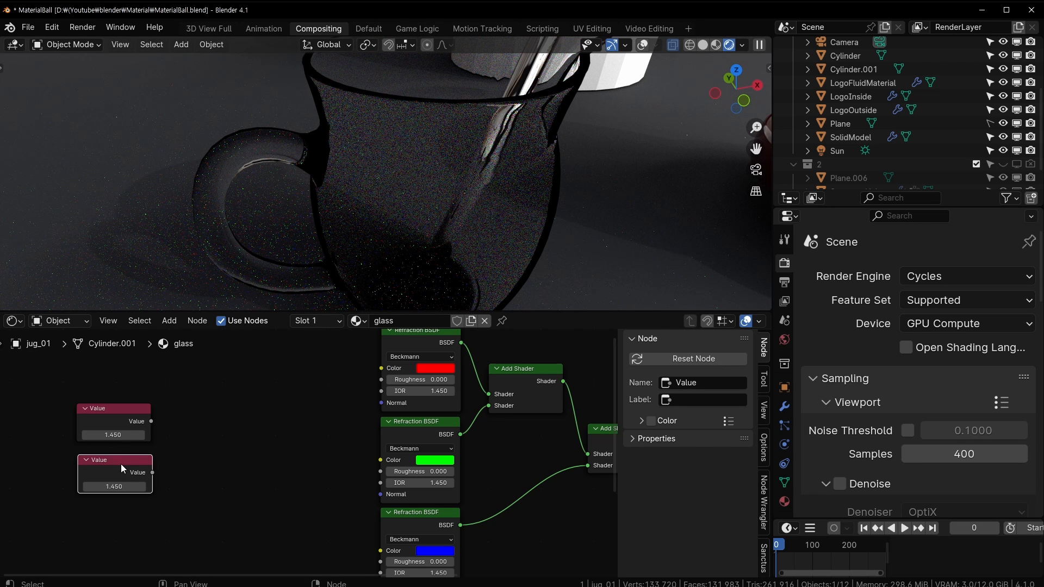
text(Dispertion)
key(Return)
middle_drag(216, 448, 203, 468)
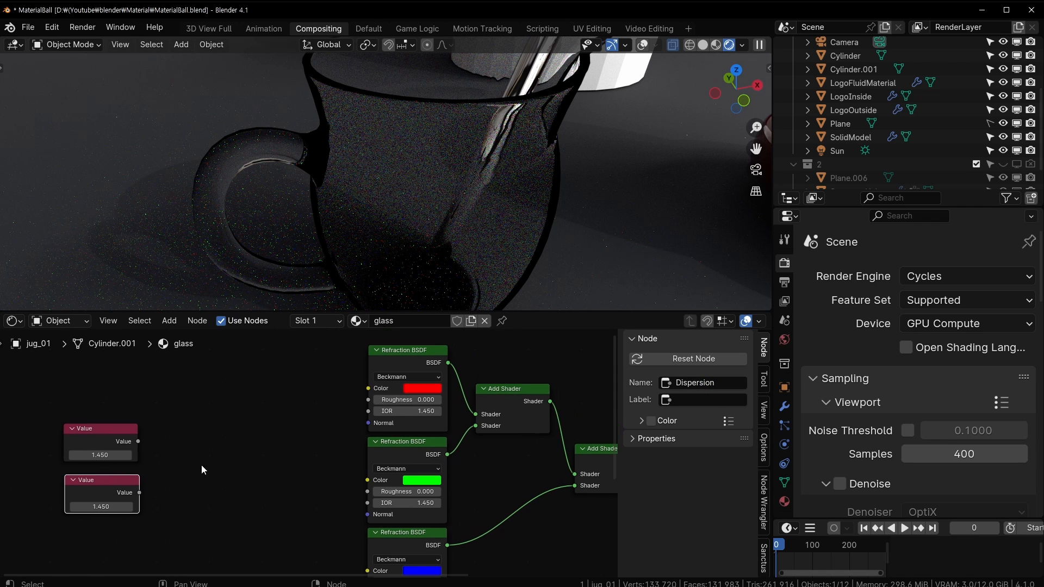
click(104, 443)
drag(104, 443, 112, 440)
double_click(102, 505)
text(0)
key(Return)
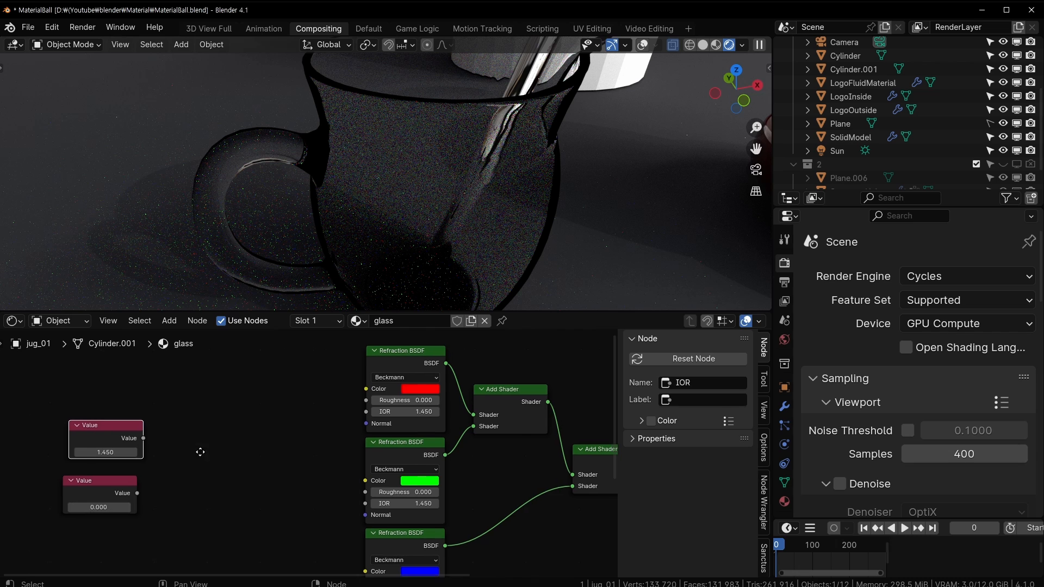
- Reposition the IOR value node above the Dispersion node with a wider gap between the two
middle_drag(200, 452, 157, 467)
click(148, 428)
middle_drag(148, 427, 172, 421)
middle_drag(235, 397, 202, 407)
drag(59, 443, 40, 433)
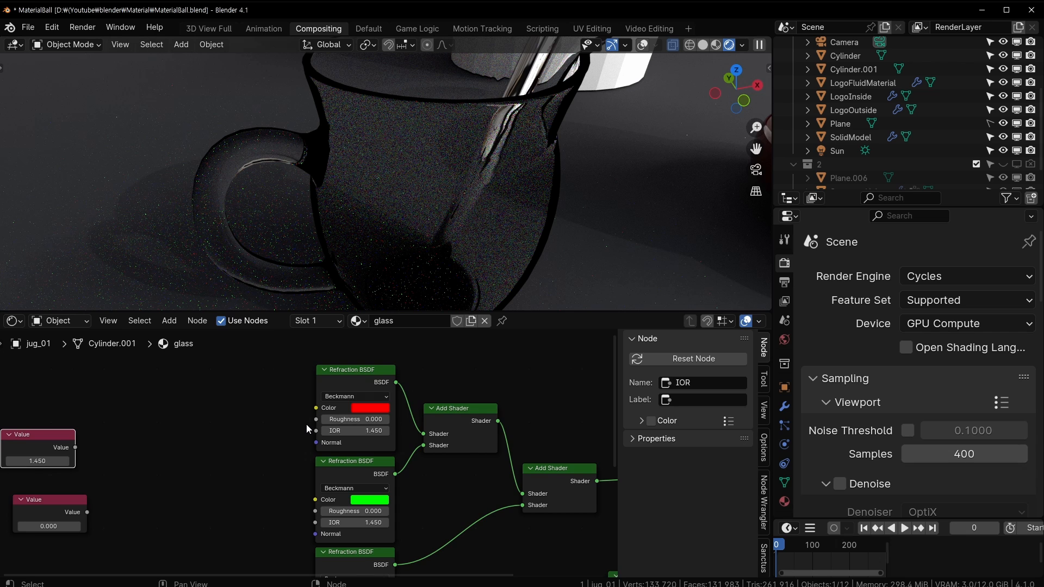
middle_drag(186, 412, 223, 412)
drag(87, 439, 96, 435)
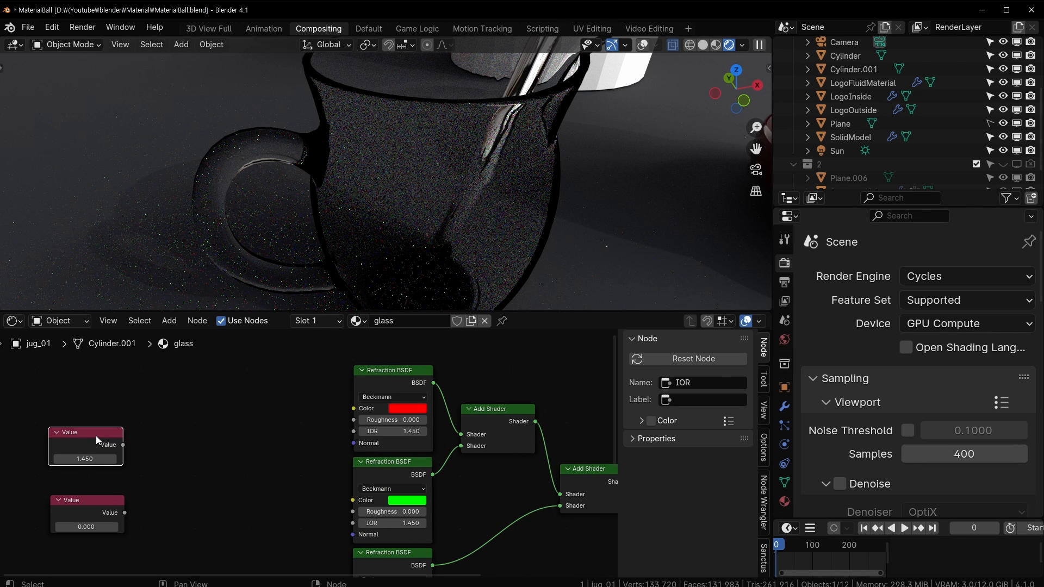
click(267, 385)
middle_drag(210, 416, 223, 410)
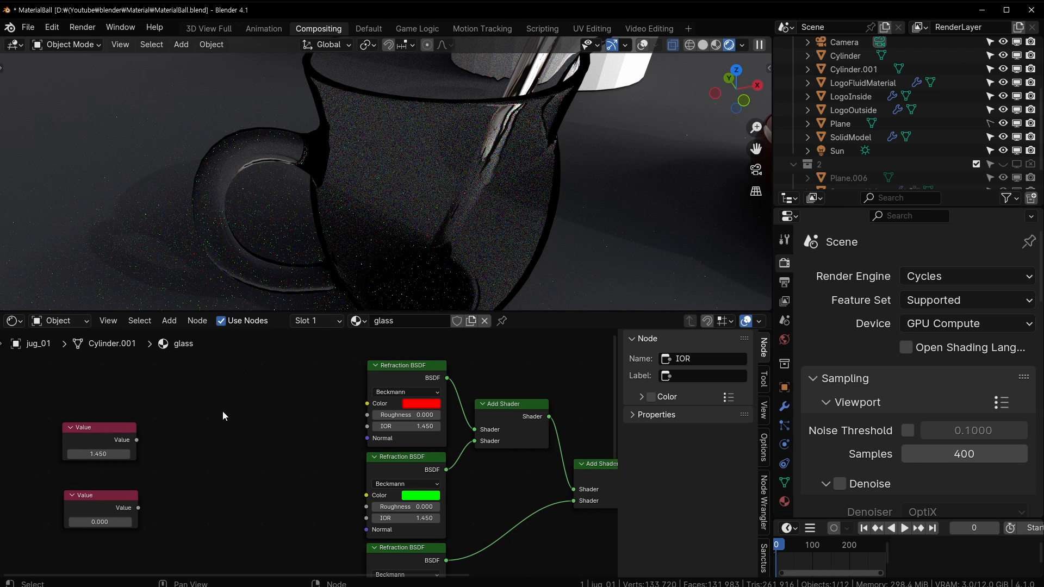
- Add a Math node between the value nodes and the red Refraction BSDF
key(shift+a)
mouse_move(239, 387)
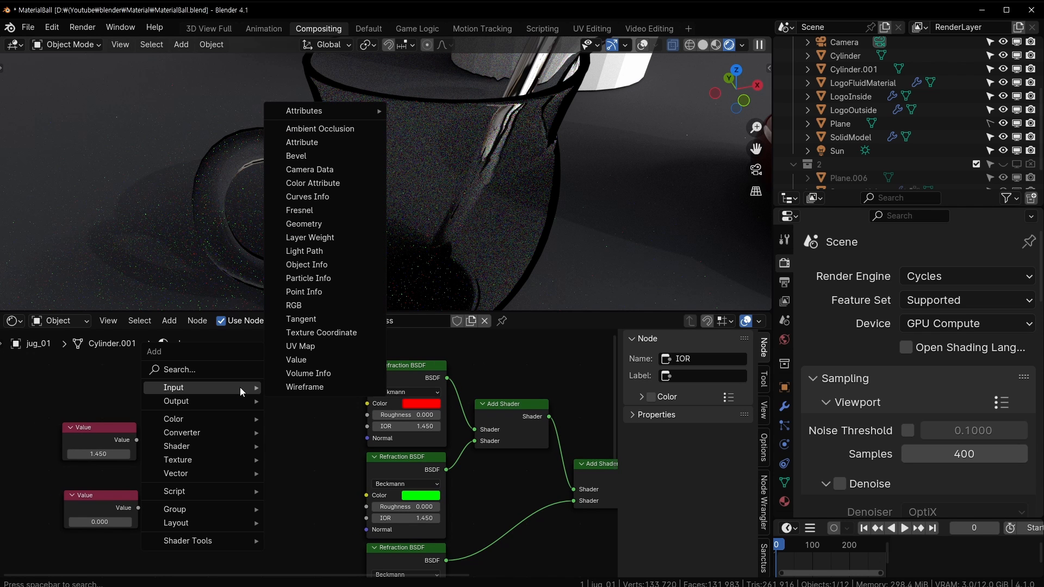
text(m)
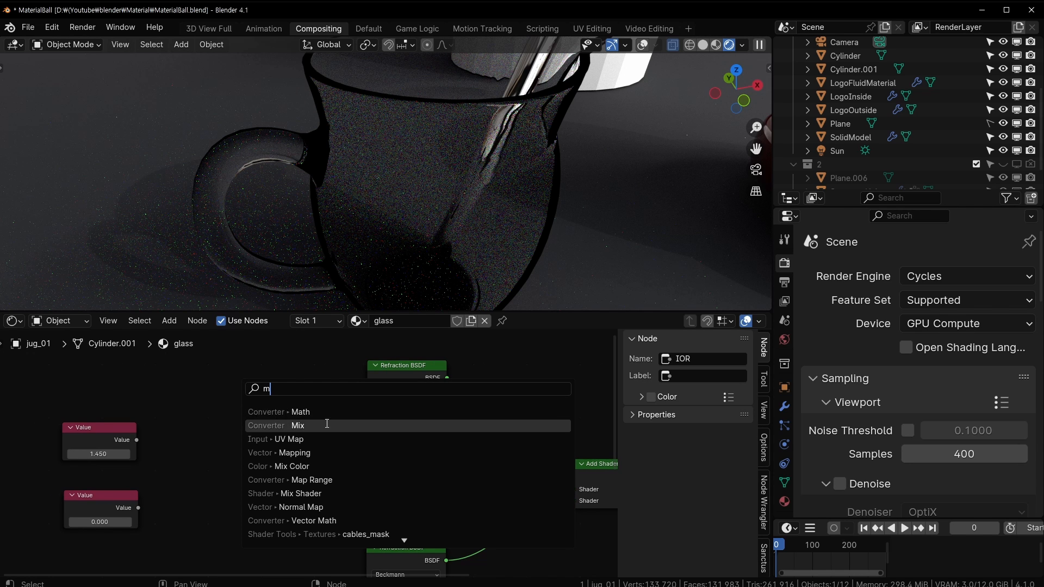
key(Return)
click(265, 384)
drag(257, 381, 259, 377)
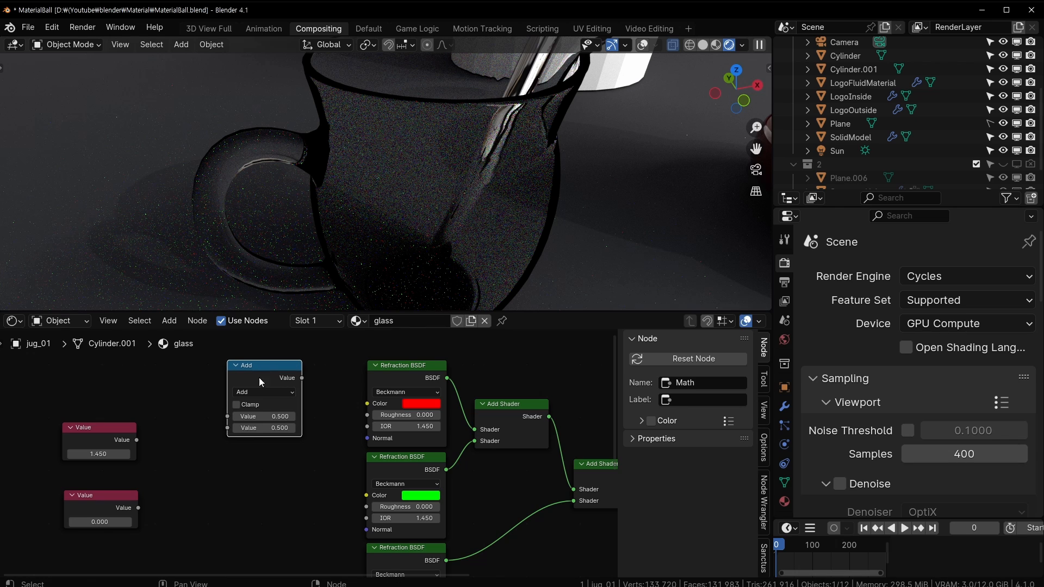
- Set the Math node's operation to Subtract and shift the node slightly down
click(257, 393)
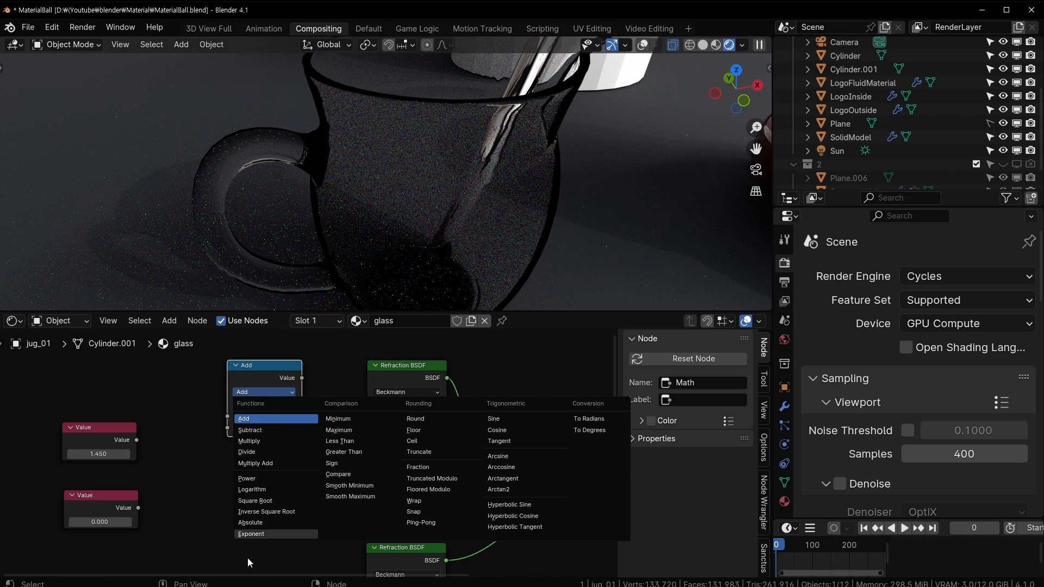
click(282, 394)
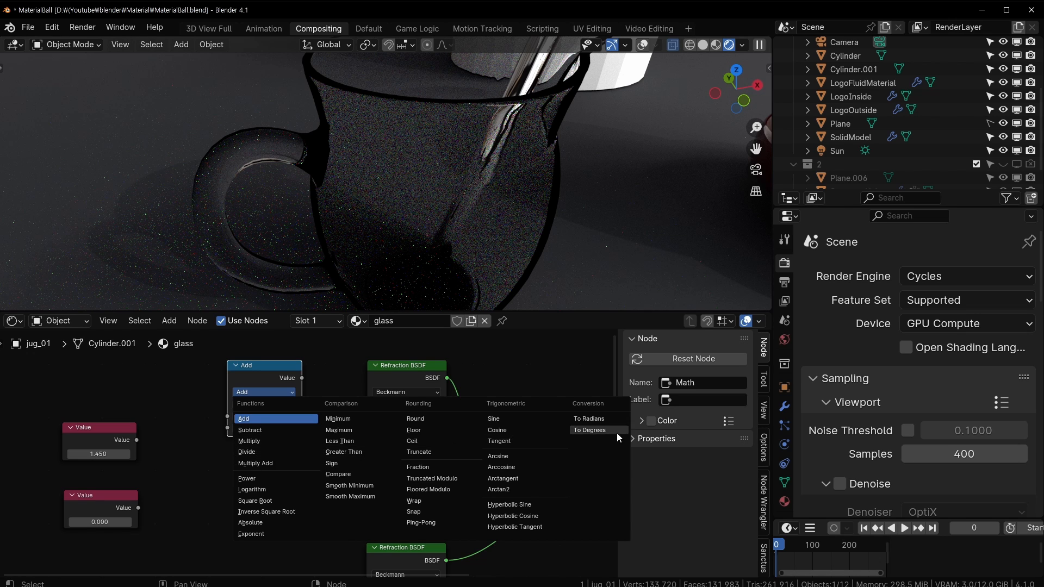
click(258, 393)
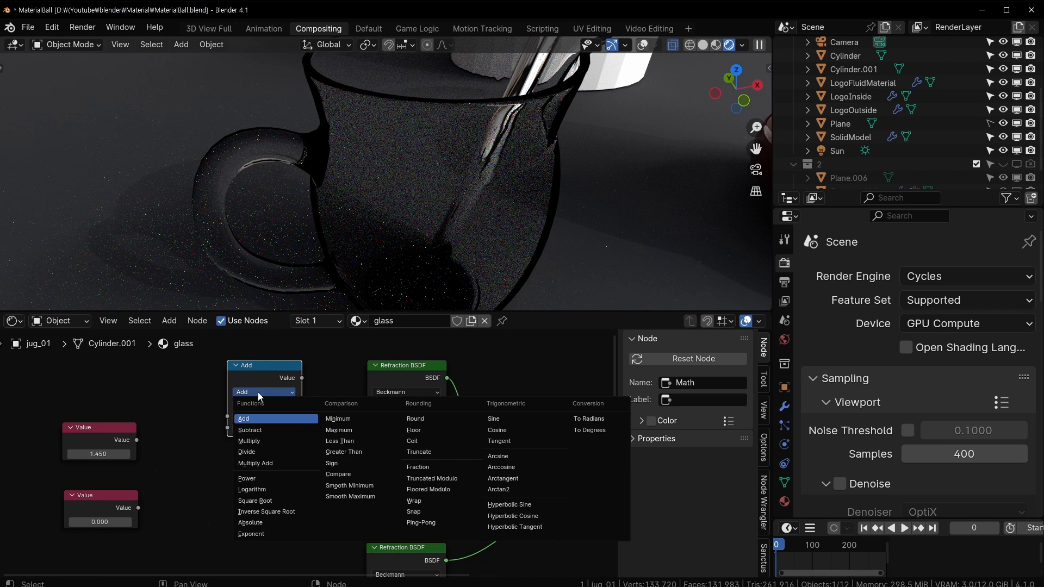
click(263, 397)
drag(264, 398, 264, 409)
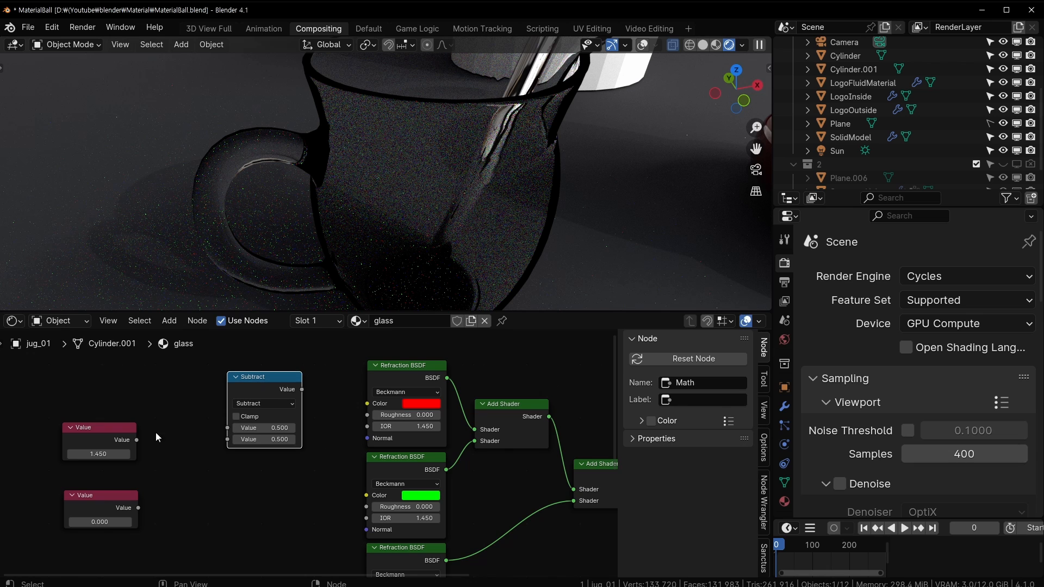
- Connect the IOR value to the Subtract node's first input and offset the Dispersion value node away from it
drag(136, 440, 228, 427)
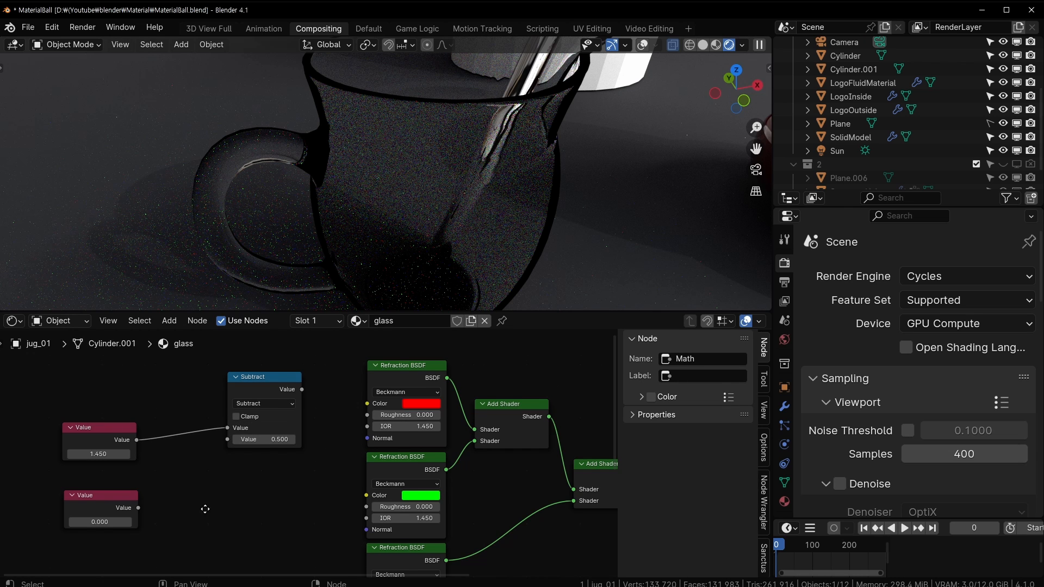
middle_drag(204, 508, 218, 486)
drag(118, 481, 86, 482)
drag(132, 415, 131, 413)
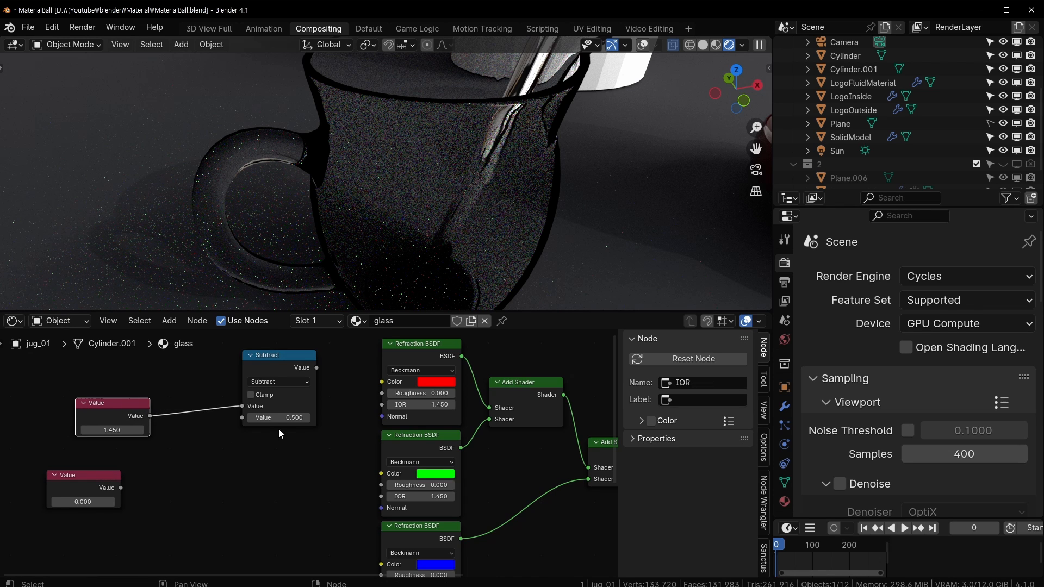
- Duplicate the Subtract node below the original and set the copy's operation to Add
click(274, 370)
key(shift+d)
click(269, 477)
click(269, 492)
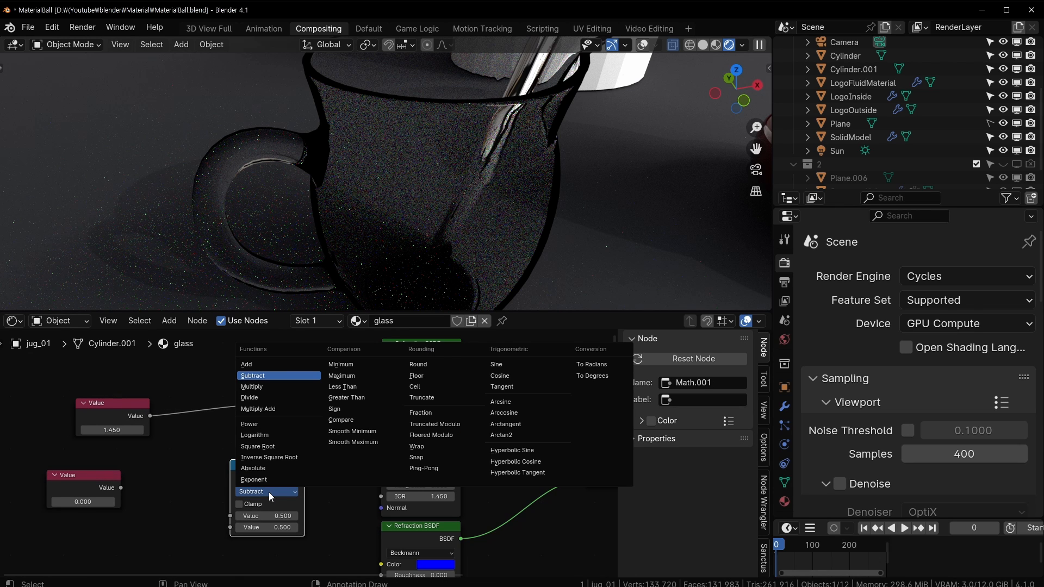
click(246, 365)
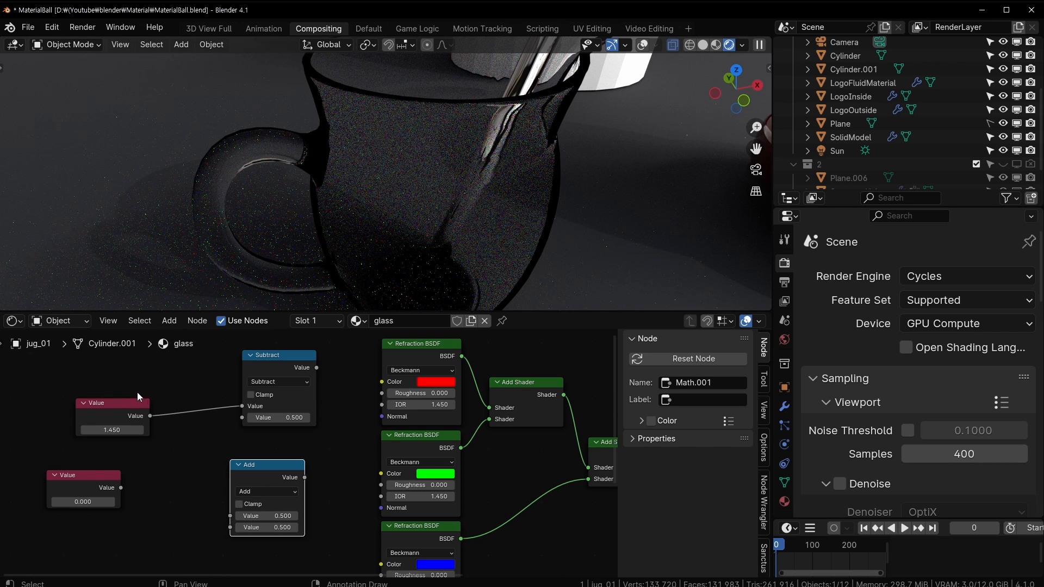
- Connect the IOR value to the Add node's first input and roughly align the Add and Subtract nodes
drag(137, 412, 233, 512)
middle_drag(286, 452, 208, 460)
drag(187, 473, 203, 474)
click(208, 370)
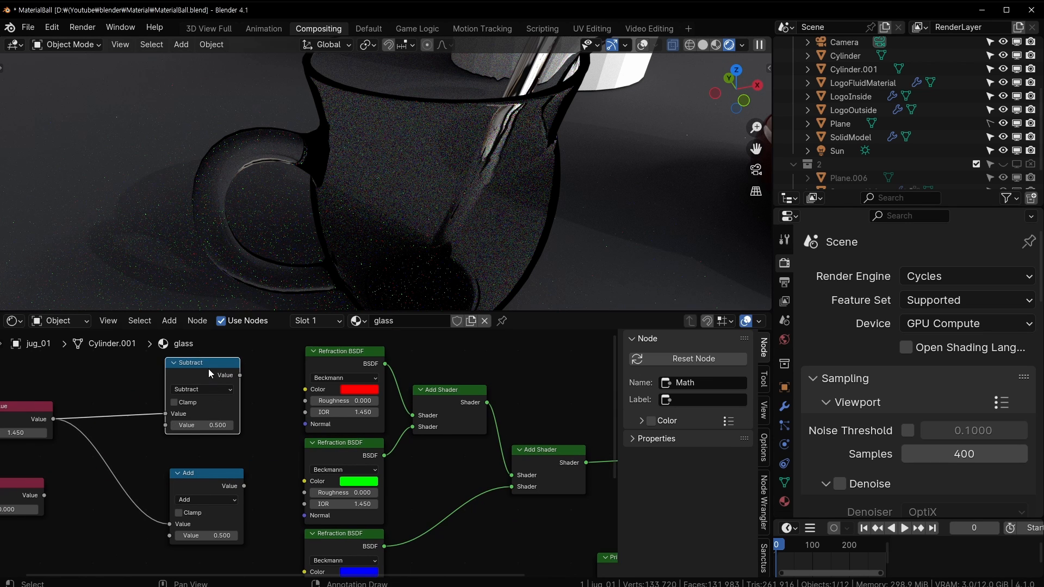
drag(208, 369, 206, 373)
middle_drag(254, 378, 206, 379)
- Connect the Subtract output to the red Refraction BSDF's IOR and lower the Add node beside the blue Refraction BSDF
drag(188, 379, 265, 415)
middle_drag(247, 506, 239, 471)
middle_drag(117, 426, 214, 442)
drag(237, 457, 237, 529)
middle_drag(261, 517, 232, 436)
drag(220, 447, 220, 454)
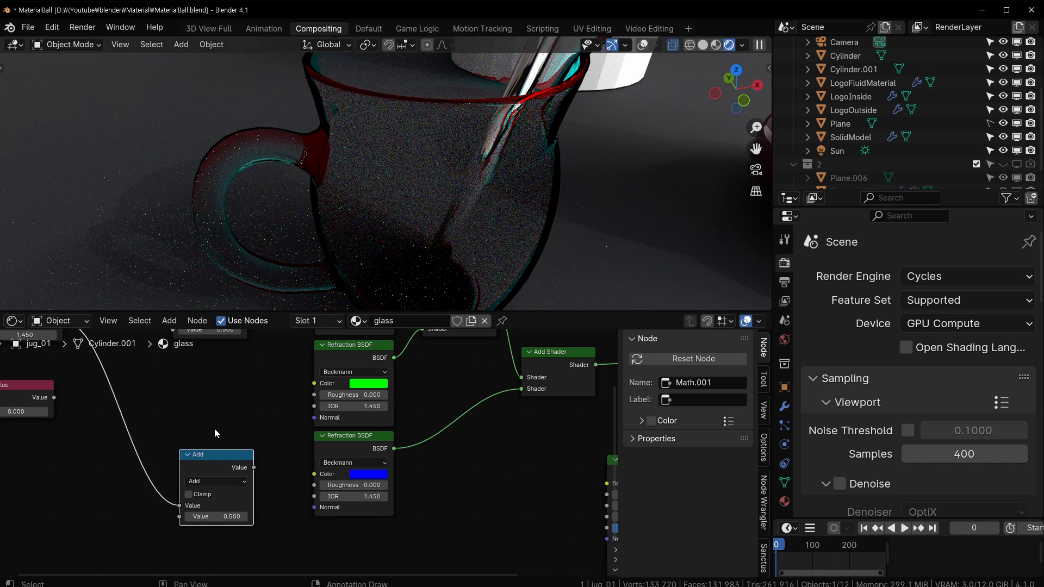
- Connect the Add output to the blue Refraction BSDF's IOR and the IOR value directly to the green one's IOR
middle_drag(217, 408, 215, 475)
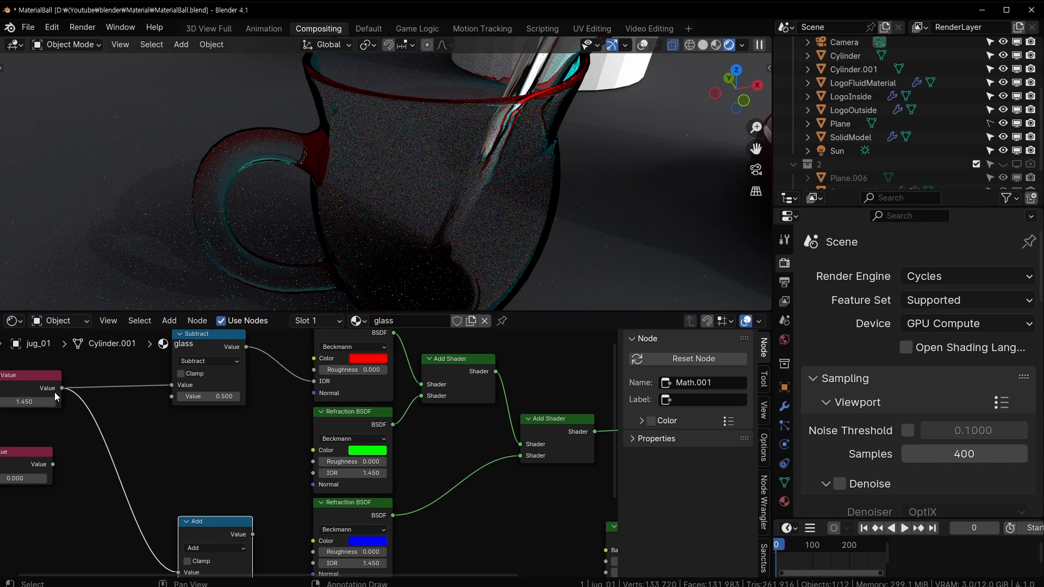
middle_drag(118, 442, 126, 385)
middle_drag(66, 406, 114, 440)
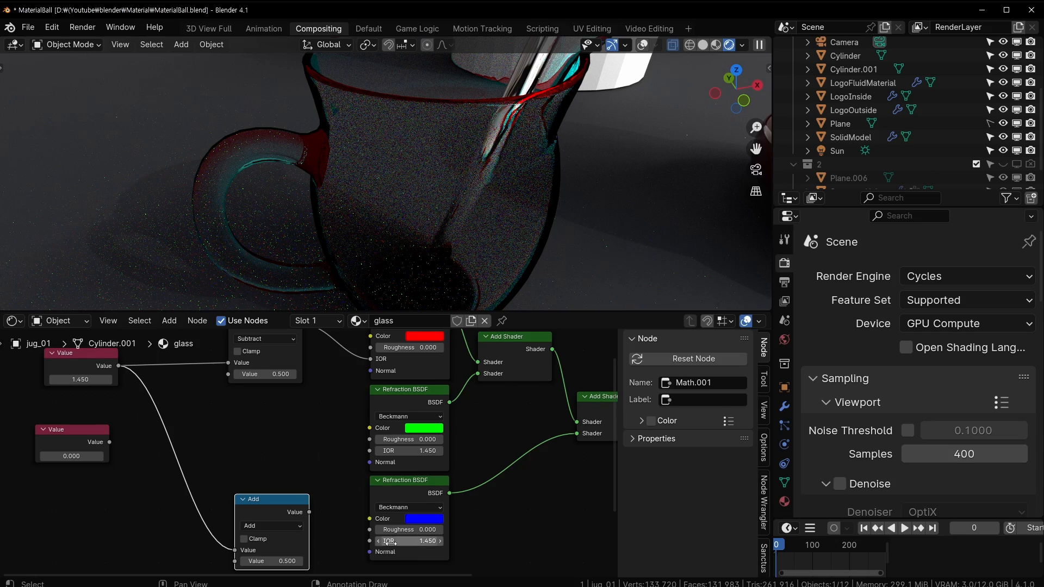
drag(304, 510, 361, 539)
middle_drag(163, 395, 149, 427)
drag(100, 397, 350, 477)
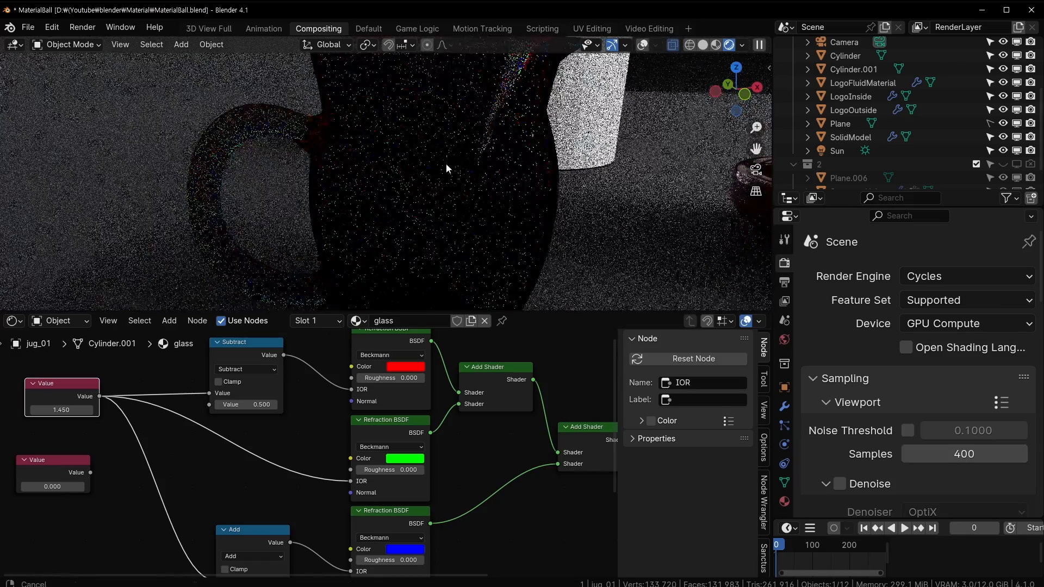
- Examine the jug's coloured refraction at the rim, handle and spout from several angles and distances
middle_drag(446, 164, 298, 226)
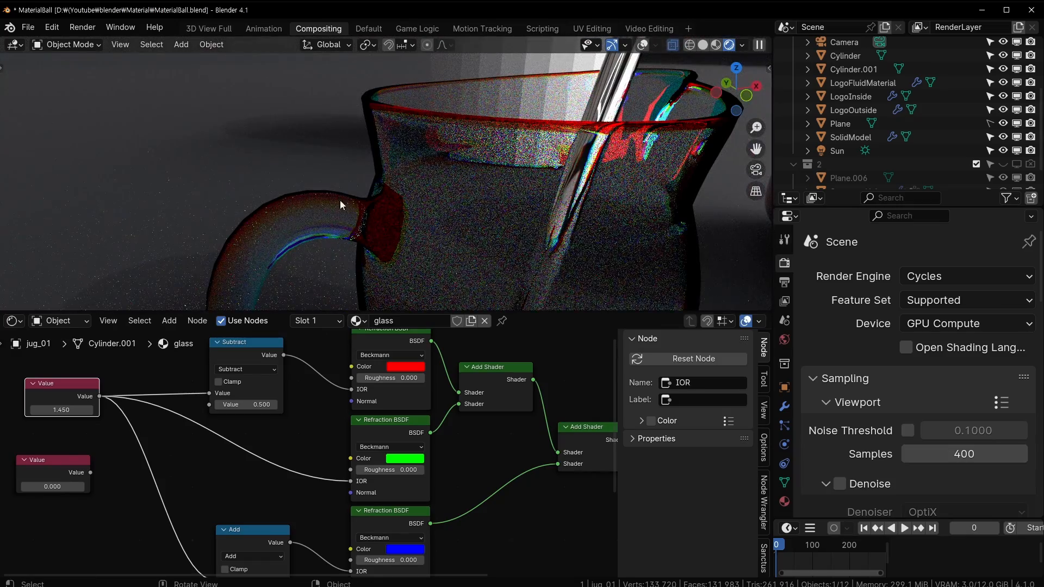
middle_drag(432, 454, 406, 461)
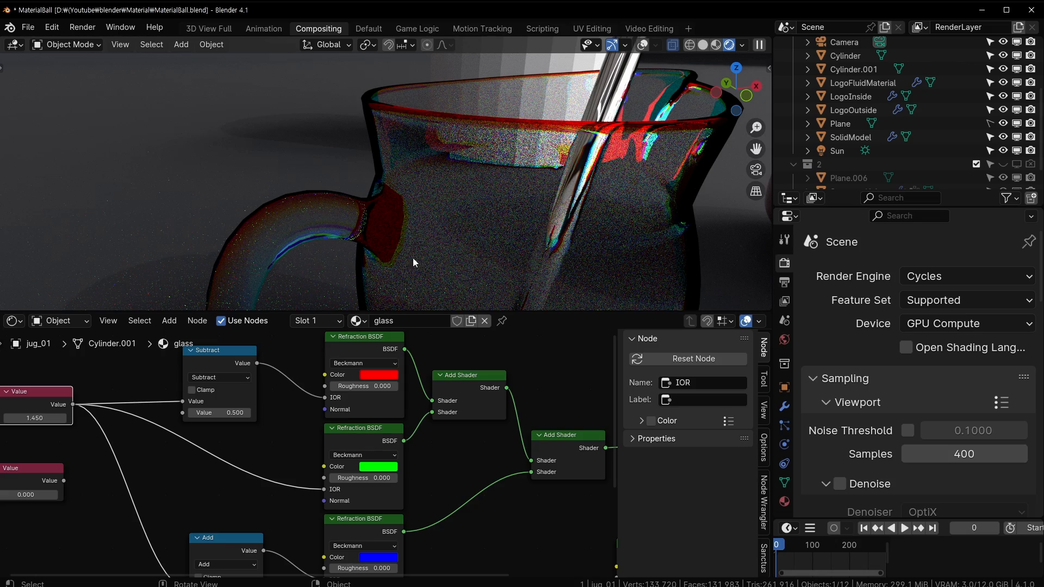
middle_drag(364, 250, 511, 214)
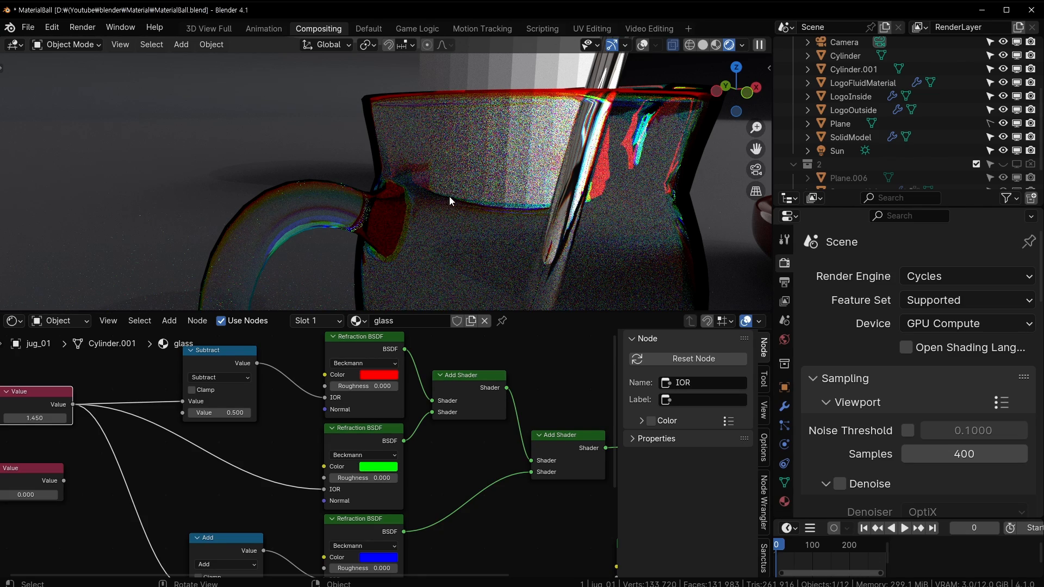
scroll(449, 197, down, 5)
scroll(435, 218, up, 5)
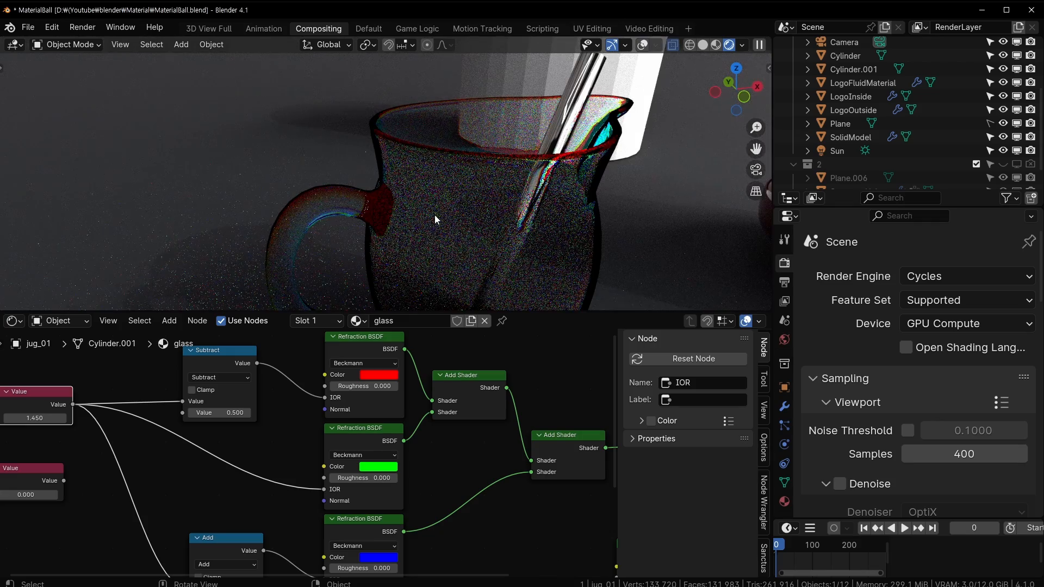
middle_drag(435, 220, 401, 202)
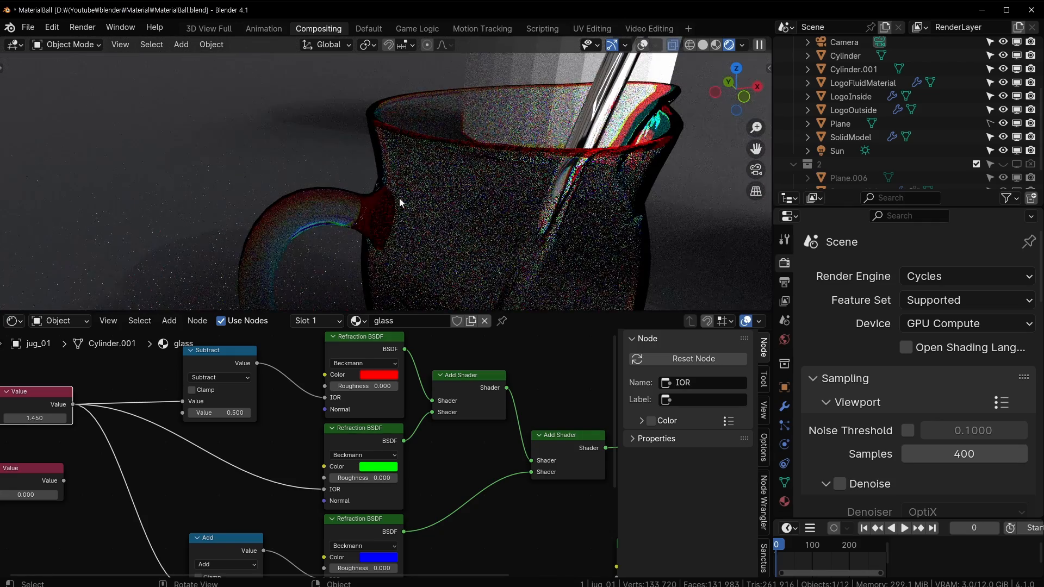
scroll(444, 170, down, 3)
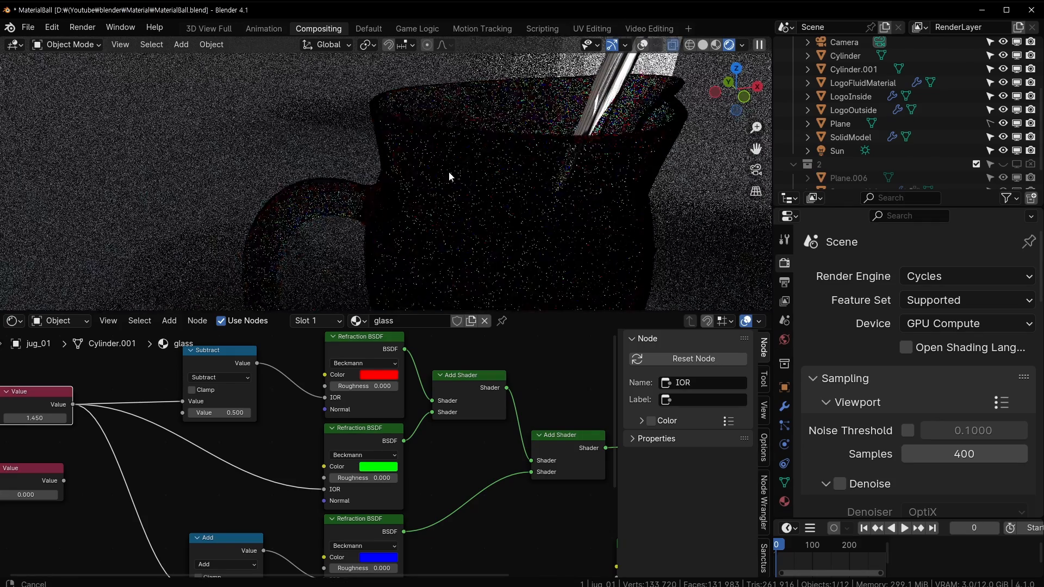
- Try a second value of 0.400 on the Subtract node and 4.050 on the Add node
middle_drag(167, 431, 271, 409)
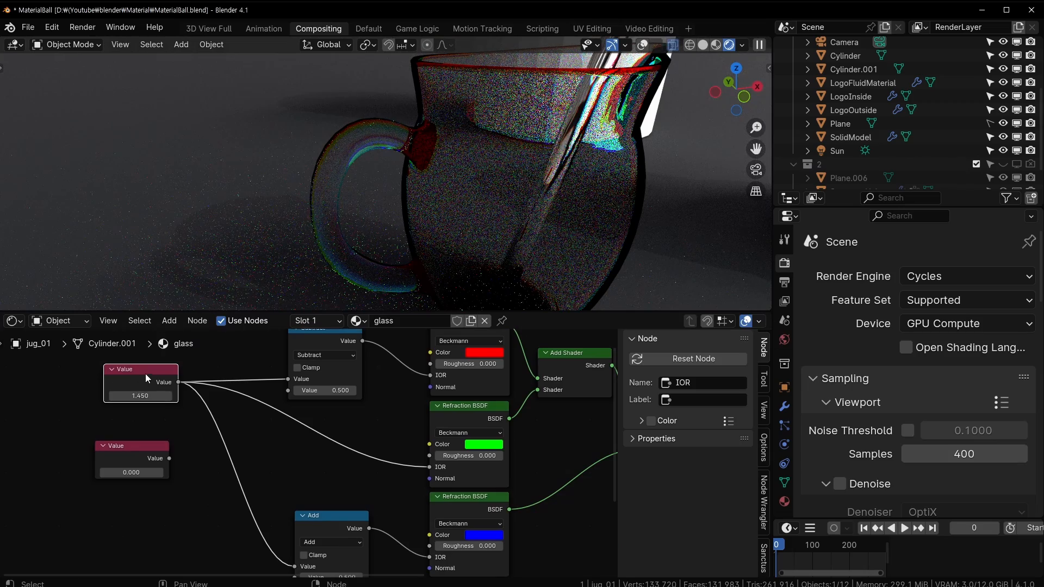
drag(146, 378, 134, 395)
middle_drag(397, 397, 368, 405)
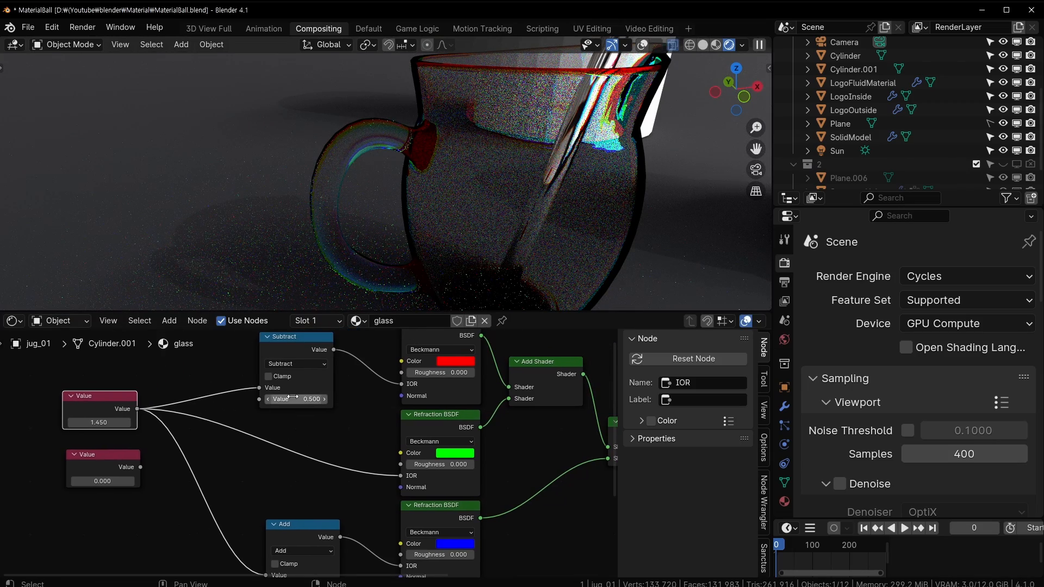
mouse_move(303, 399)
shift+mouse_down()
mouse_move(288, 399)
mouse_move(298, 399)
shift+mouse_up()
middle_drag(346, 448, 348, 391)
mouse_move(321, 529)
shift+mouse_down()
mouse_move(297, 529)
mouse_move(332, 529)
shift+mouse_up()
click(319, 529)
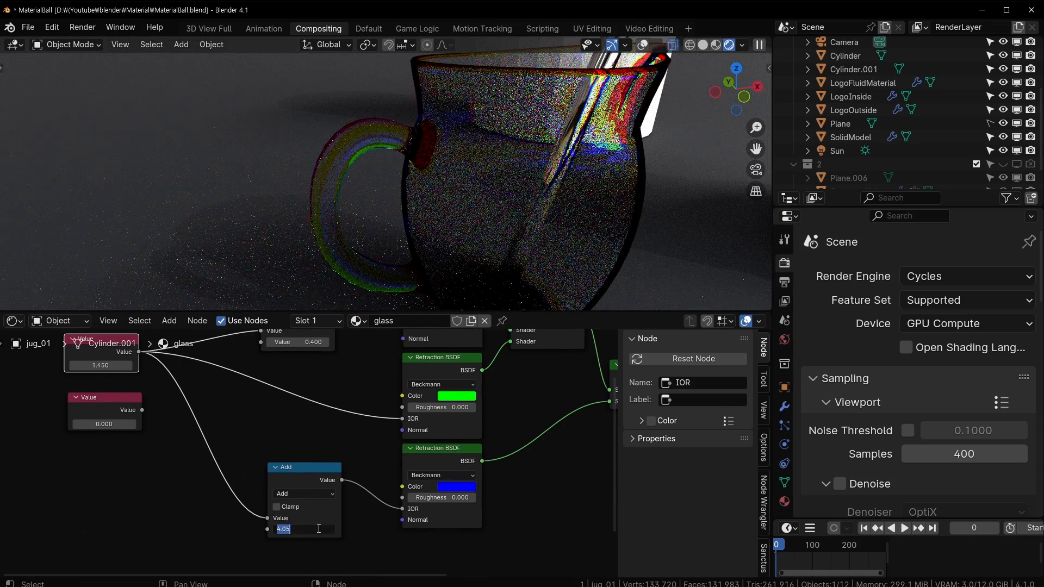
key(Return)
- Connect the Dispersion value to the second inputs of both the Subtract and Add nodes
middle_drag(145, 399, 160, 434)
drag(143, 436, 262, 367)
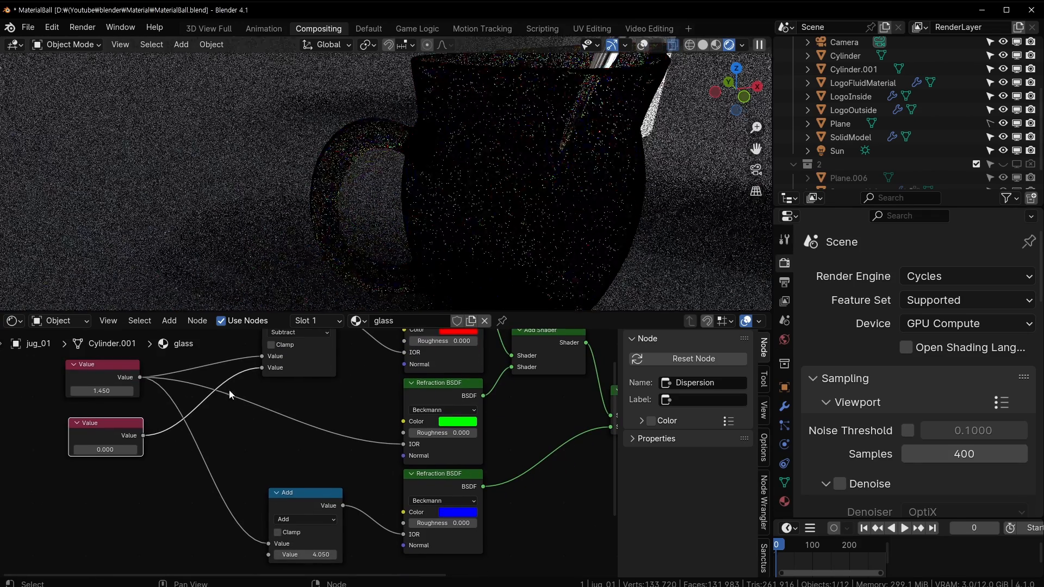
drag(137, 441, 266, 521)
middle_drag(163, 381, 182, 429)
- Label the value node that holds 1.450 as IOR
click(122, 385)
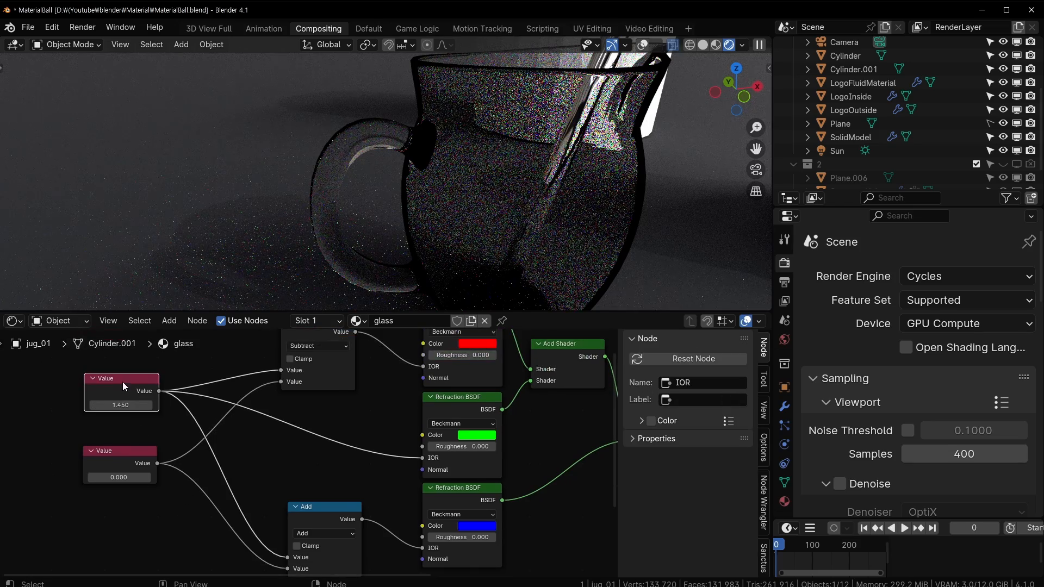
click(692, 398)
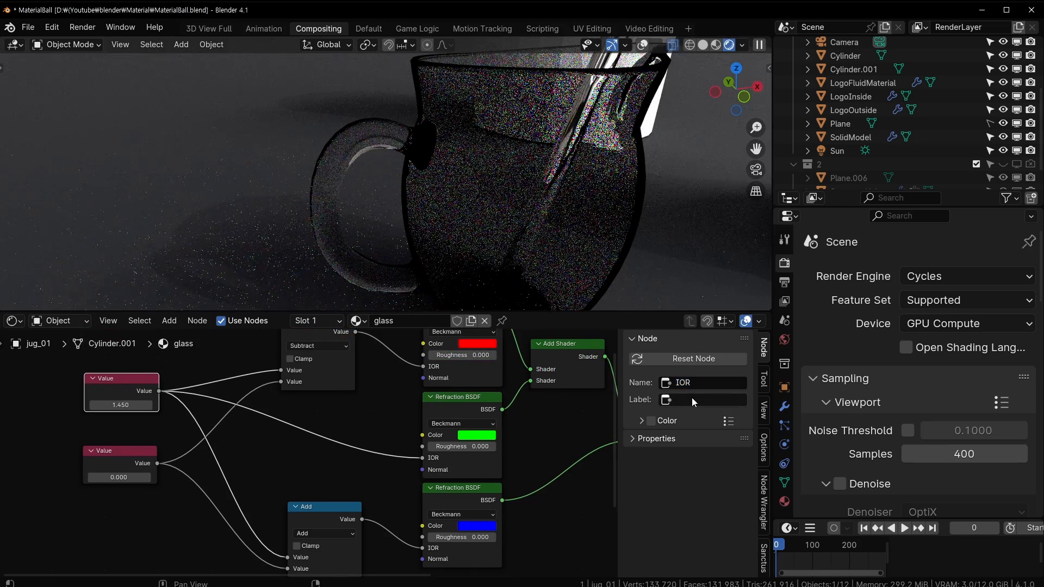
key(ctrl+c)
click(693, 398)
key(ctrl+v)
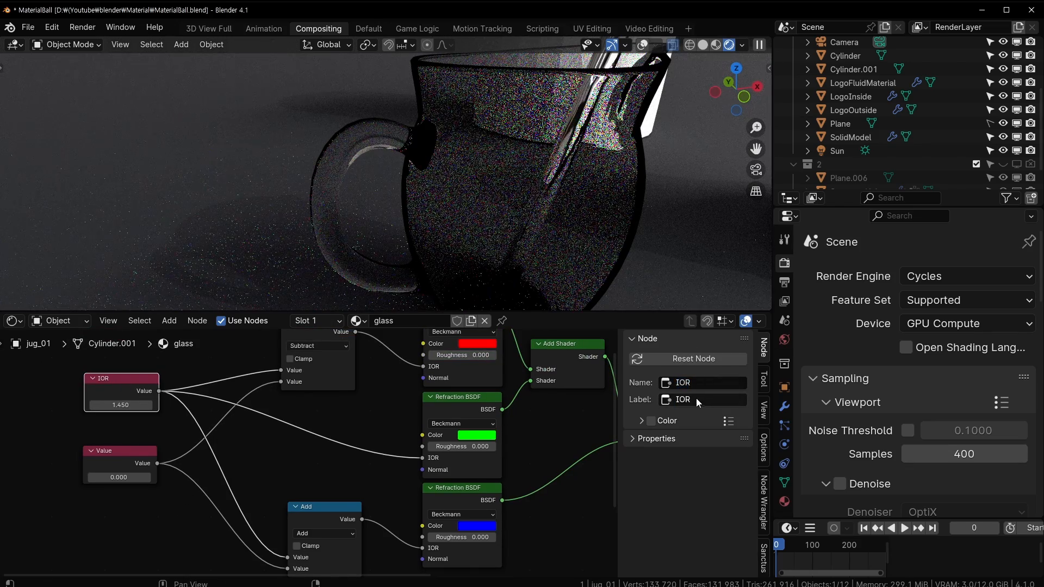
click(290, 436)
- Copy the second value node's name, Dispersion, into its label
click(114, 458)
click(709, 383)
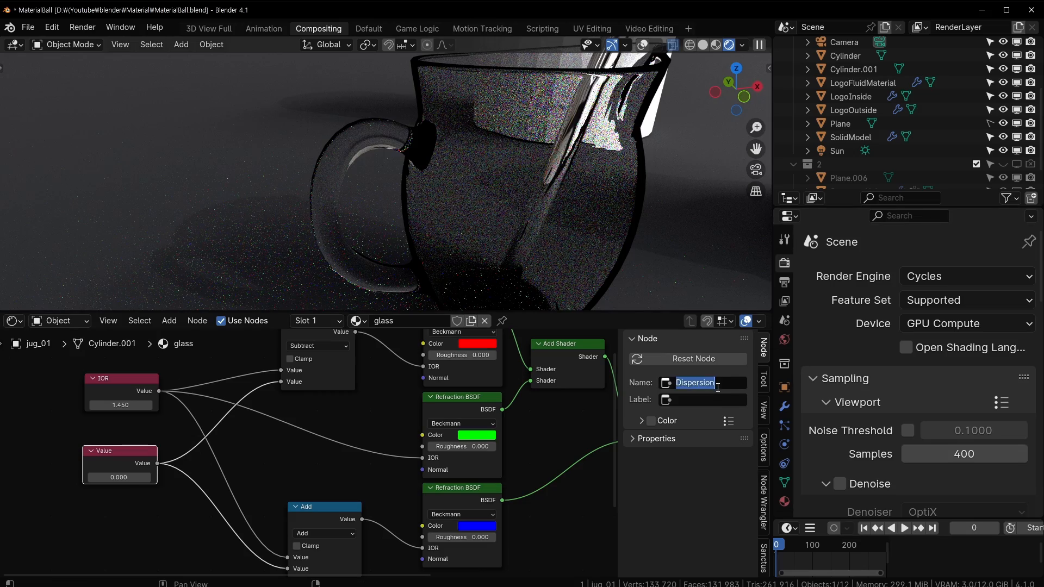
key(ctrl+c)
click(709, 400)
click(709, 400)
key(ctrl+v)
key(Return)
- Move the Dispersion node slightly closer to the IOR node and set its value to 0.050
mouse_move(106, 455)
mouse_down()
mouse_move(112, 446)
mouse_move(146, 469)
mouse_move(119, 469)
mouse_up()
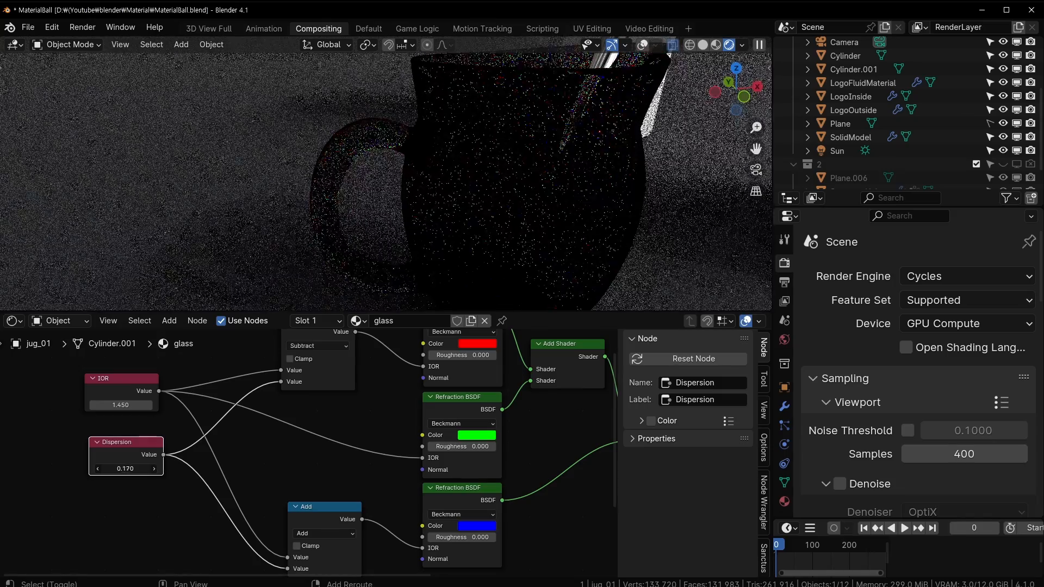
double_click(125, 468)
text(0)
key(Return)
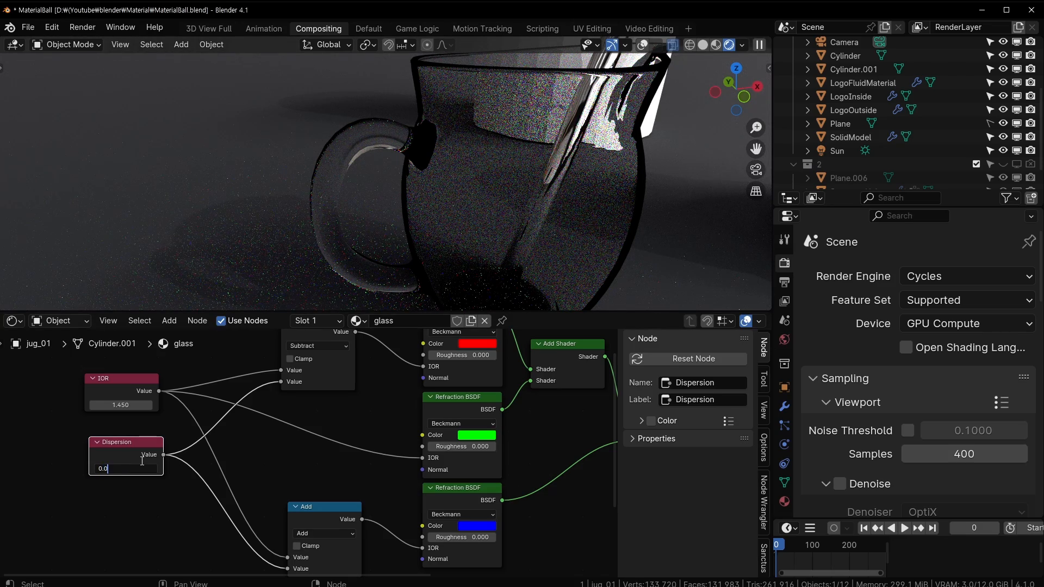
key(Return)
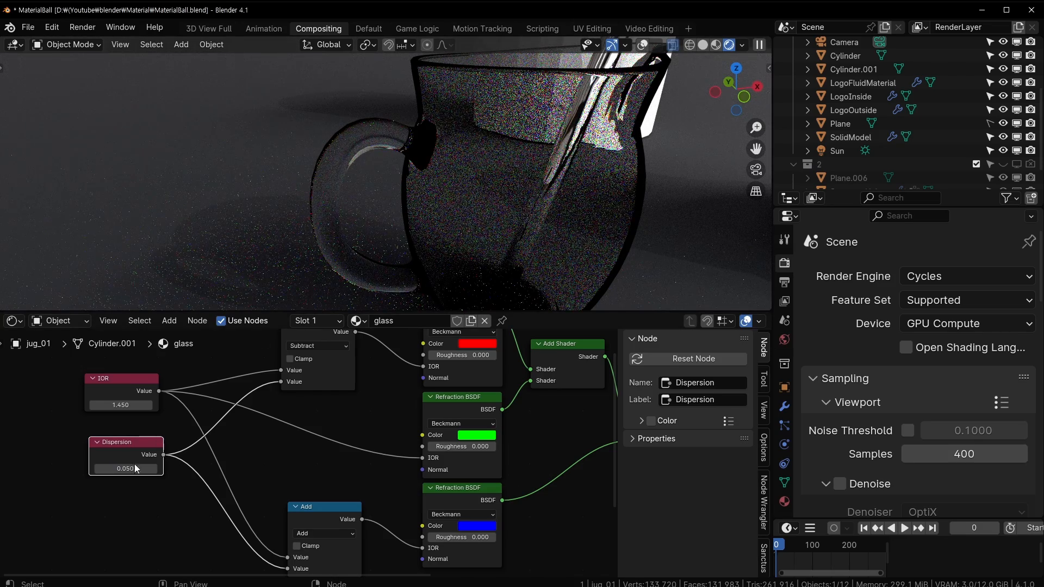
- Set the Dispersion value to 0.1 and move the Add node slightly closer to the value nodes
click(123, 472)
text(0.1)
key(Return)
mouse_move(503, 152)
middle_down()
mouse_move(540, 156)
mouse_move(498, 157)
middle_up()
drag(360, 531, 347, 516)
mouse_move(471, 173)
middle_down()
mouse_move(485, 174)
mouse_move(427, 201)
mouse_move(459, 188)
middle_up()
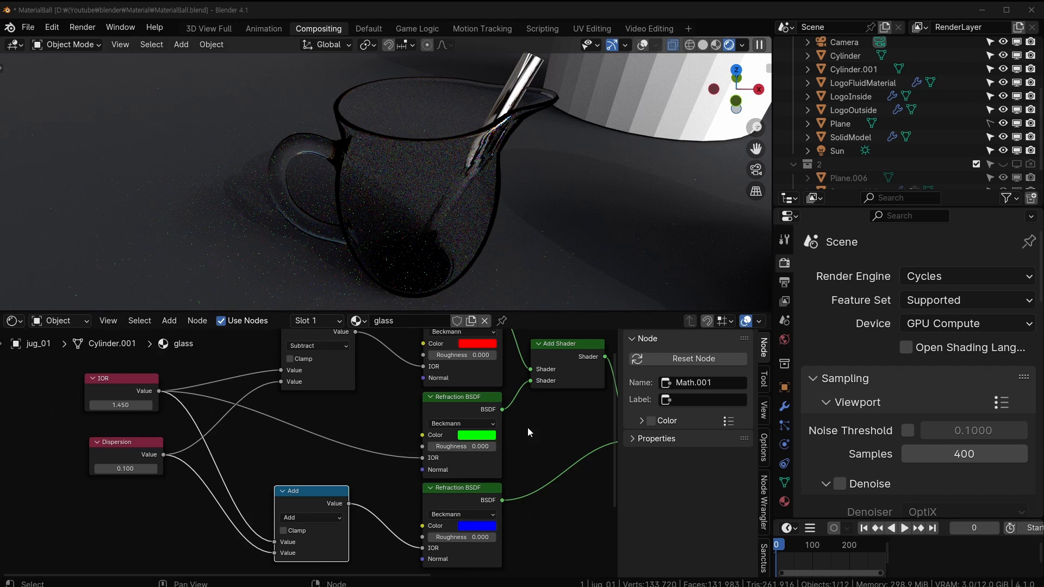
- Check the whole jug and the output end of the node tree, and save the file
middle_drag(529, 432, 253, 432)
middle_drag(359, 378, 370, 435)
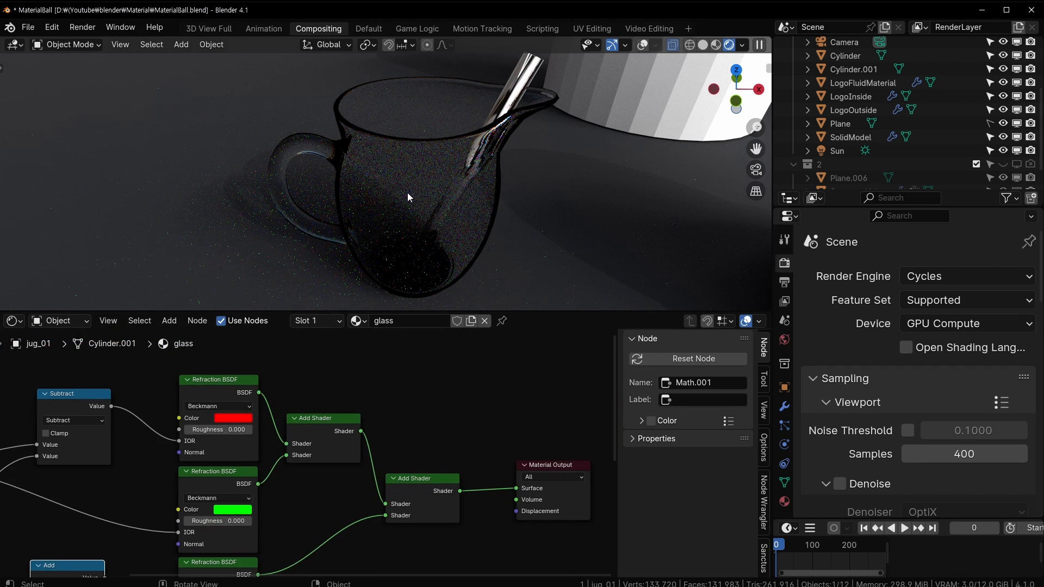
middle_drag(408, 197, 386, 207)
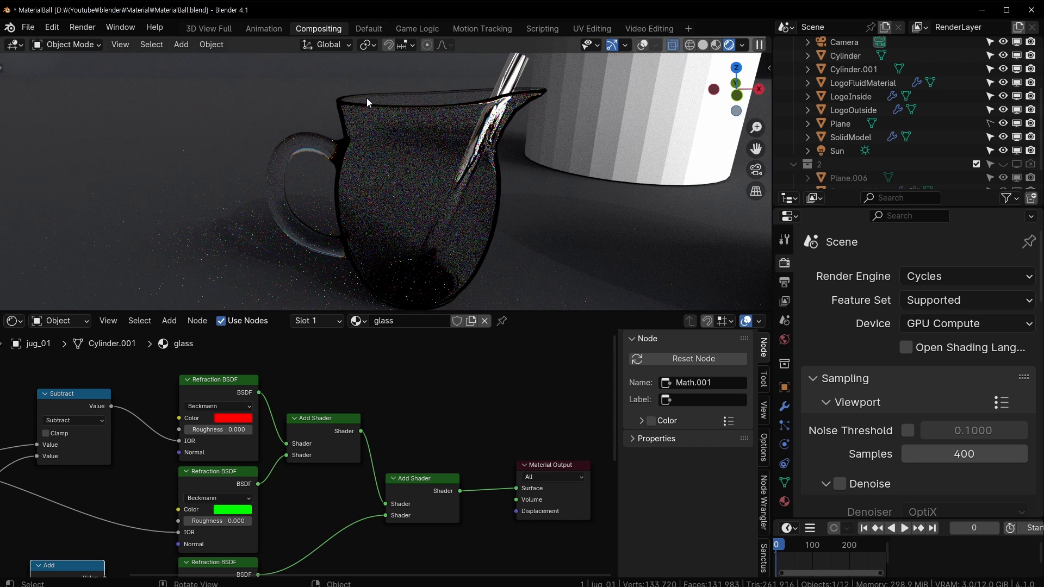
middle_drag(507, 449, 429, 455)
scroll(418, 446, down, 3)
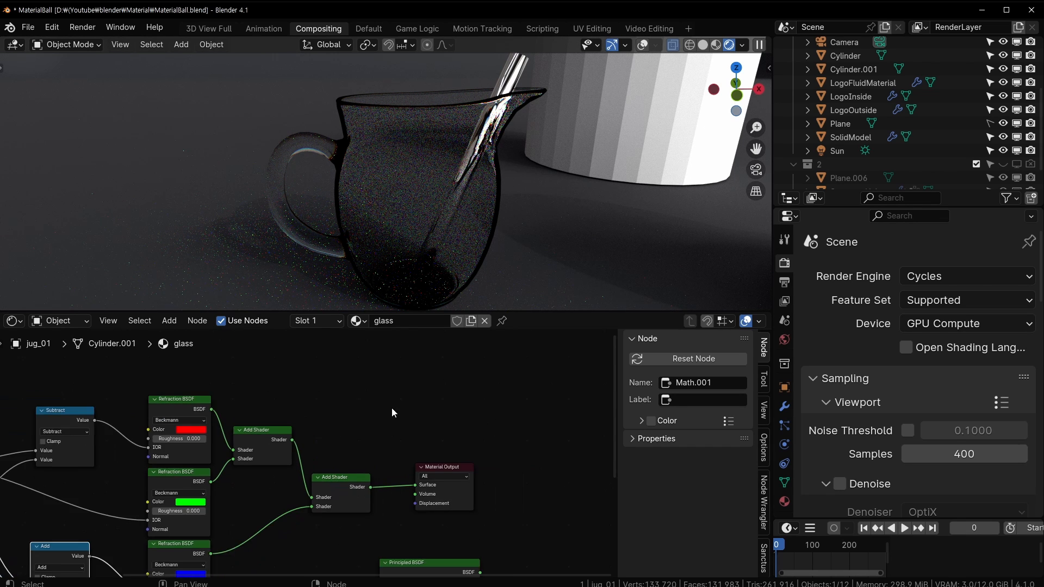
middle_drag(394, 413, 255, 395)
scroll(413, 375, up, 1)
key(ctrl+s)
- Add a white Refraction BSDF beyond the Material Output and preview it on the jug
key(shift+a)
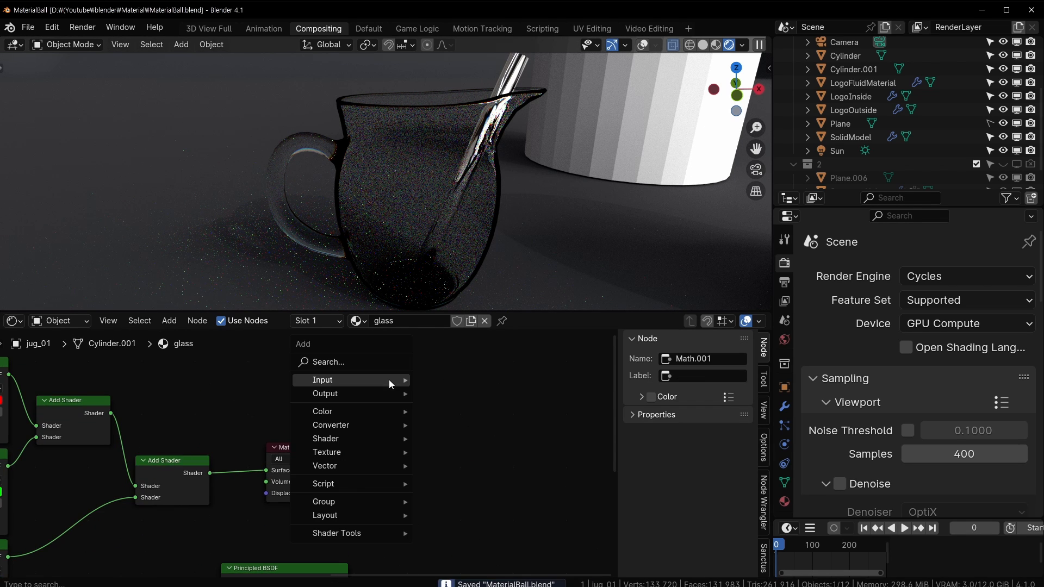
mouse_move(355, 442)
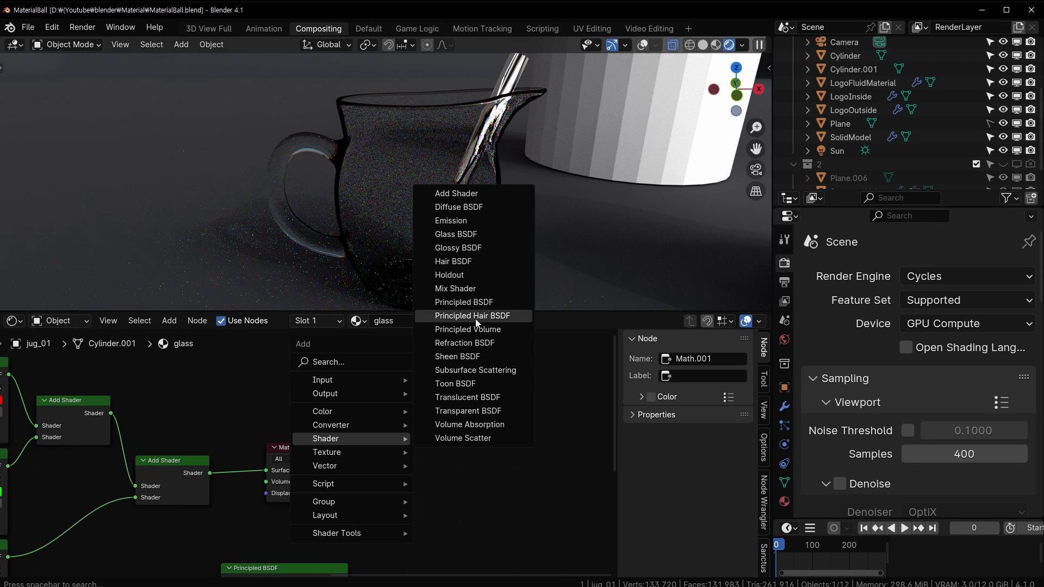
click(464, 342)
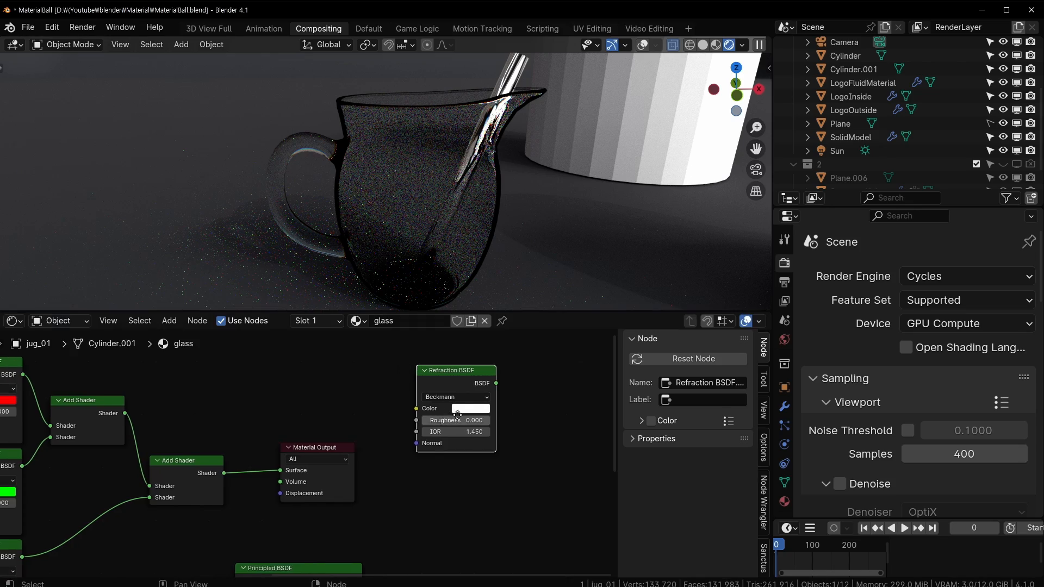
click(466, 433)
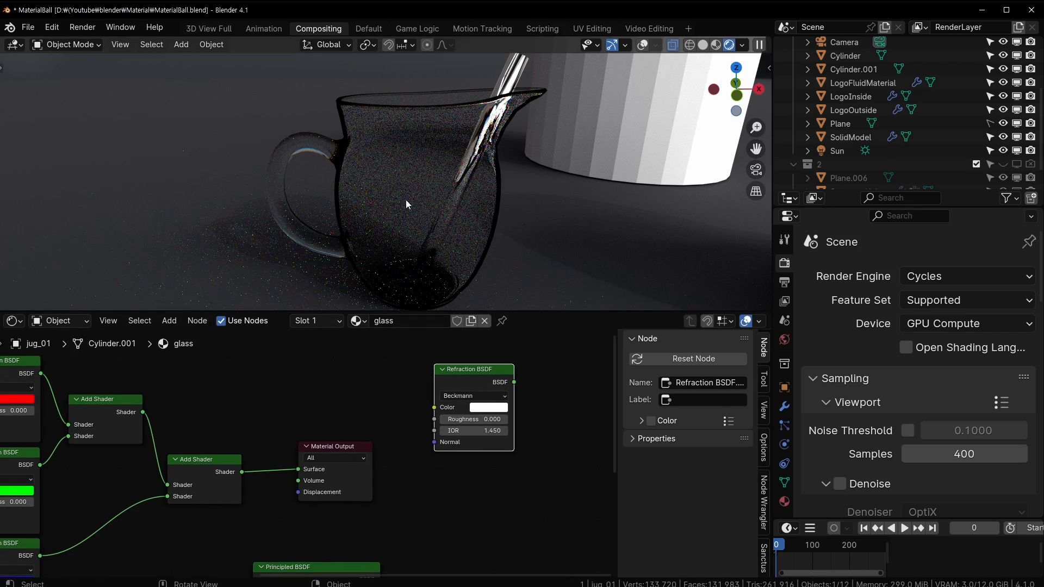
scroll(400, 177, up, 3)
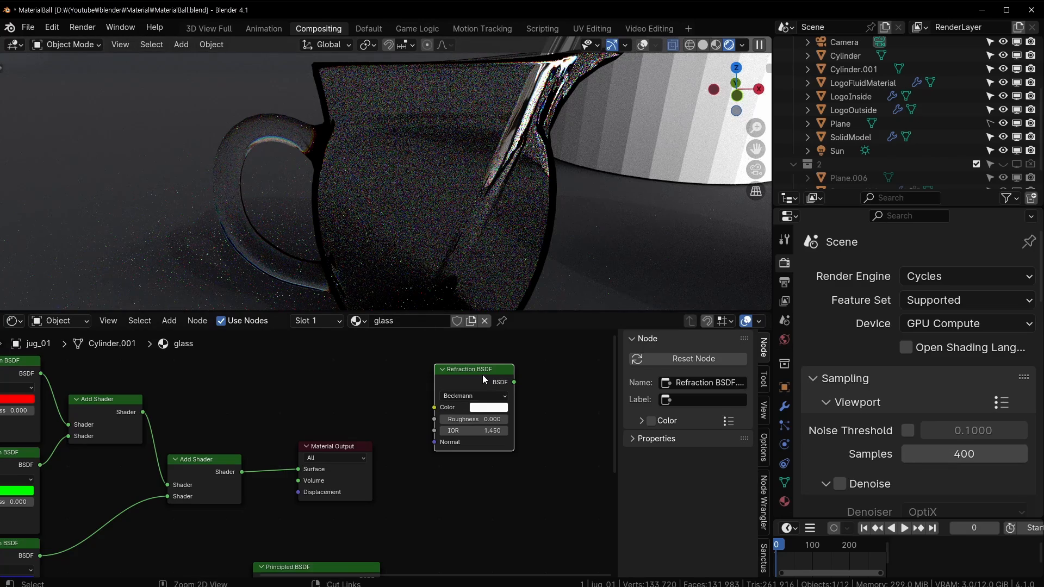
ctrl+shift+click(483, 377)
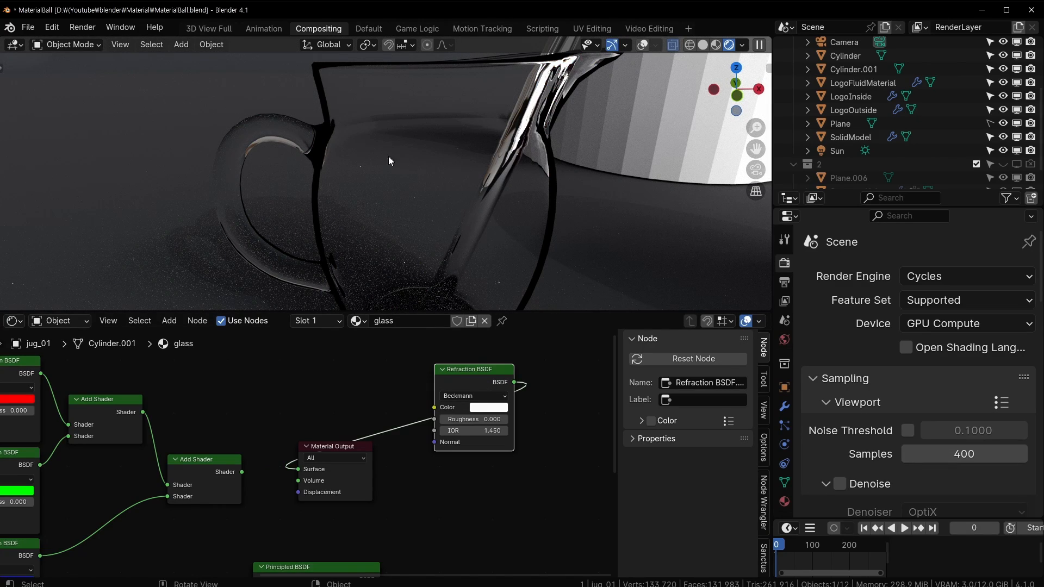
- Preview the final Add Shader on the jug again and delete the separate white Refraction BSDF
middle_drag(213, 466, 350, 468)
ctrl+shift+click(350, 465)
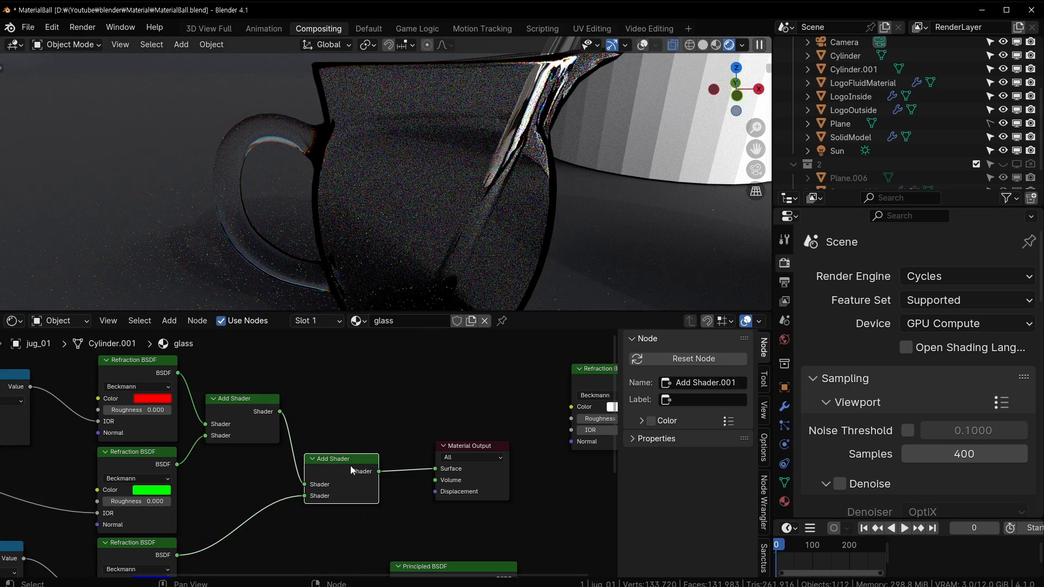
click(596, 368)
key(x)
- Move the Material Output and the Principled BSDF further from the final Add Shader to make room
middle_drag(409, 372, 399, 400)
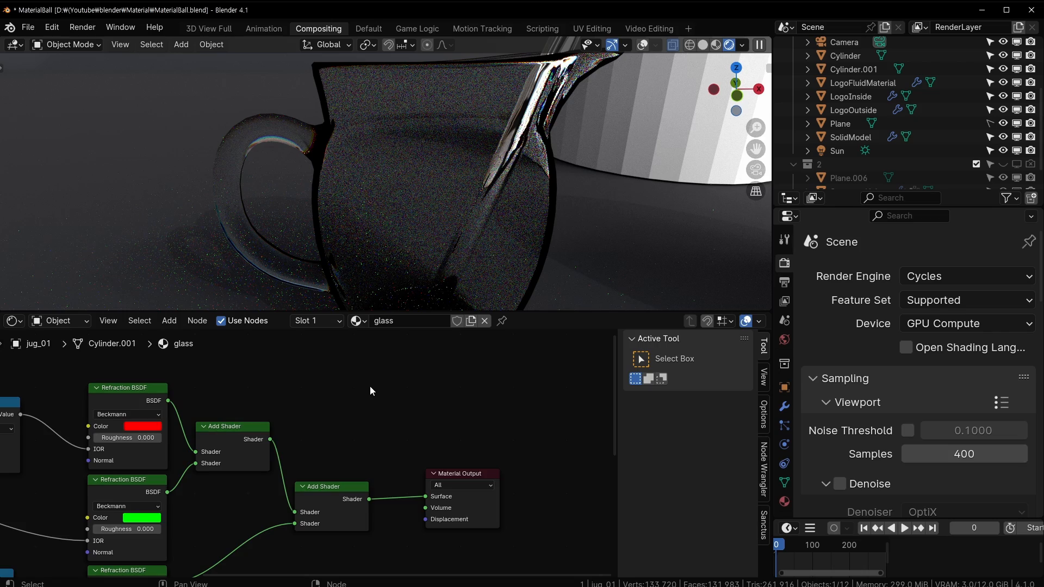
middle_drag(315, 397, 366, 381)
drag(452, 433, 519, 432)
drag(432, 553, 577, 553)
middle_drag(431, 502, 459, 455)
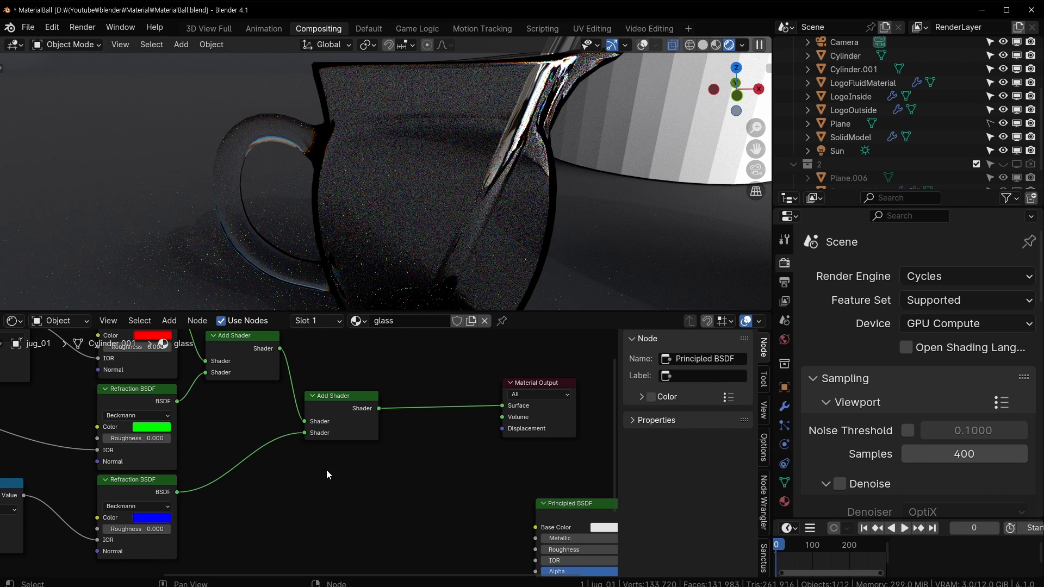
key(shift+a)
mouse_move(345, 473)
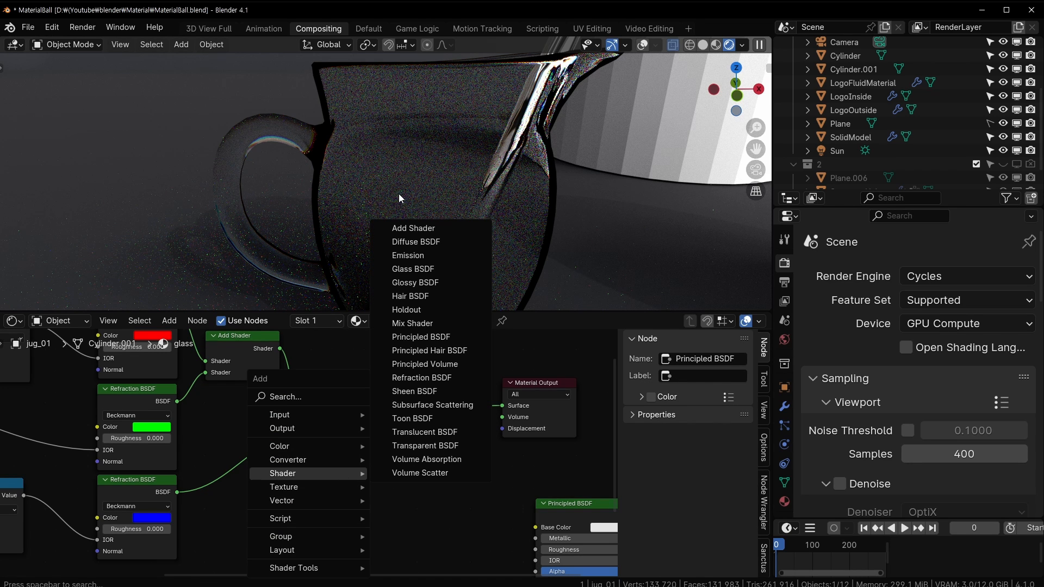
click(413, 228)
click(341, 416)
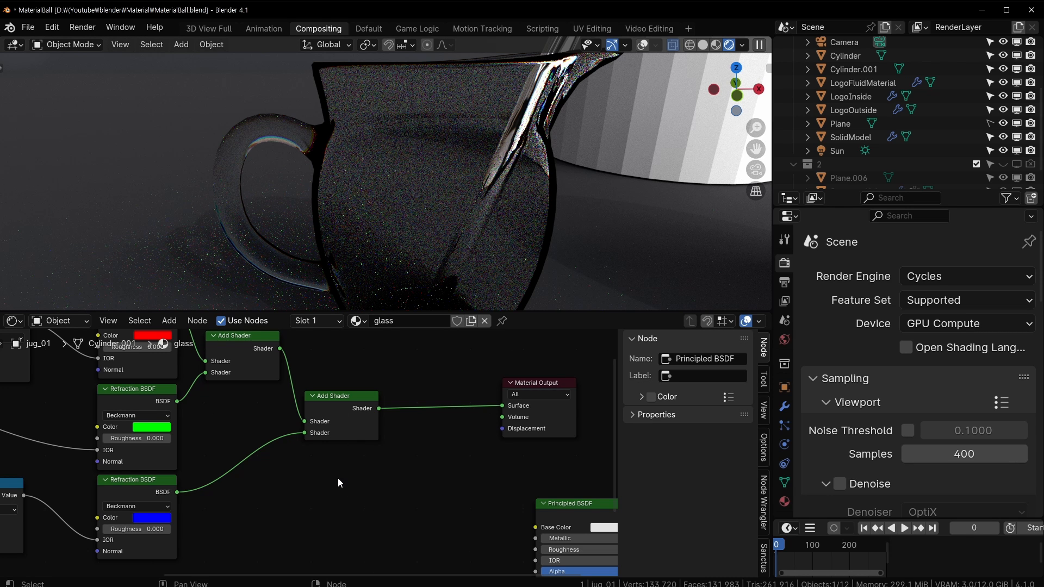
- Insert a Mix Shader on the link between the final Add Shader and the Material Output
middle_drag(459, 459, 432, 464)
key(shift+a)
mouse_move(392, 452)
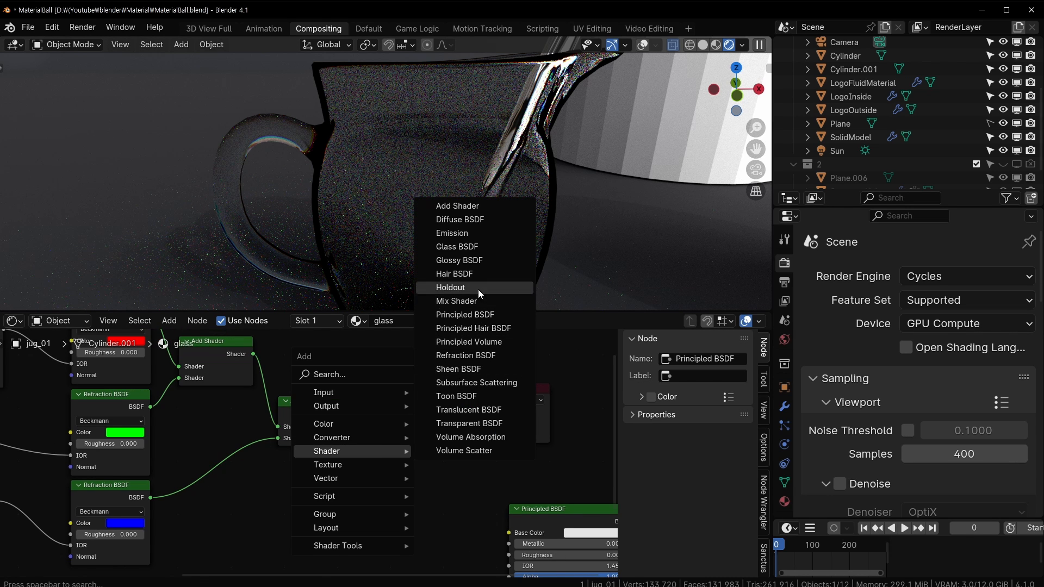
click(456, 300)
click(432, 422)
- Add a Glossy BSDF to the glass node tree below the final Add Shader
middle_drag(378, 468, 431, 450)
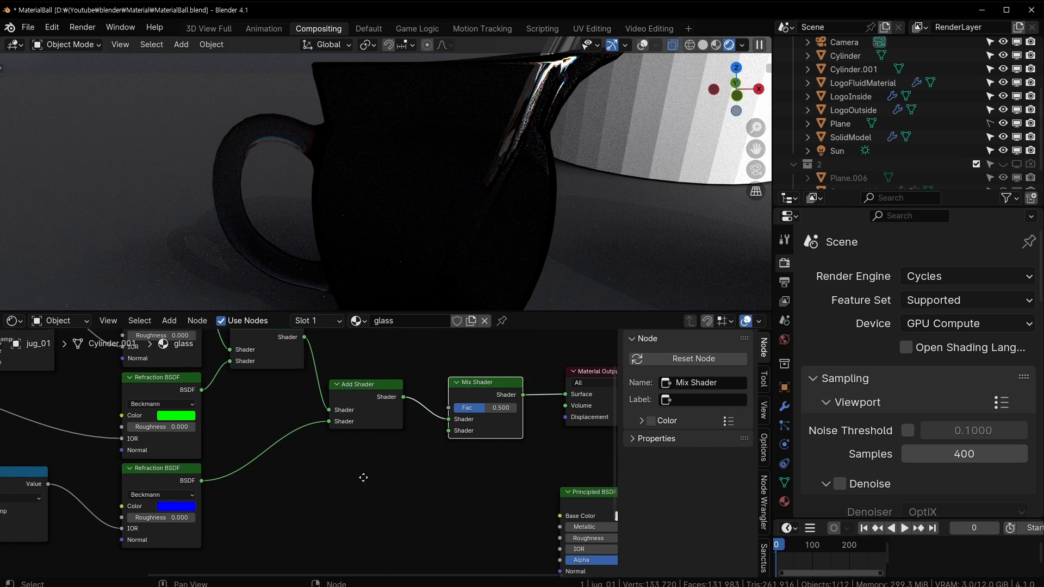
key(shift+a)
mouse_move(347, 472)
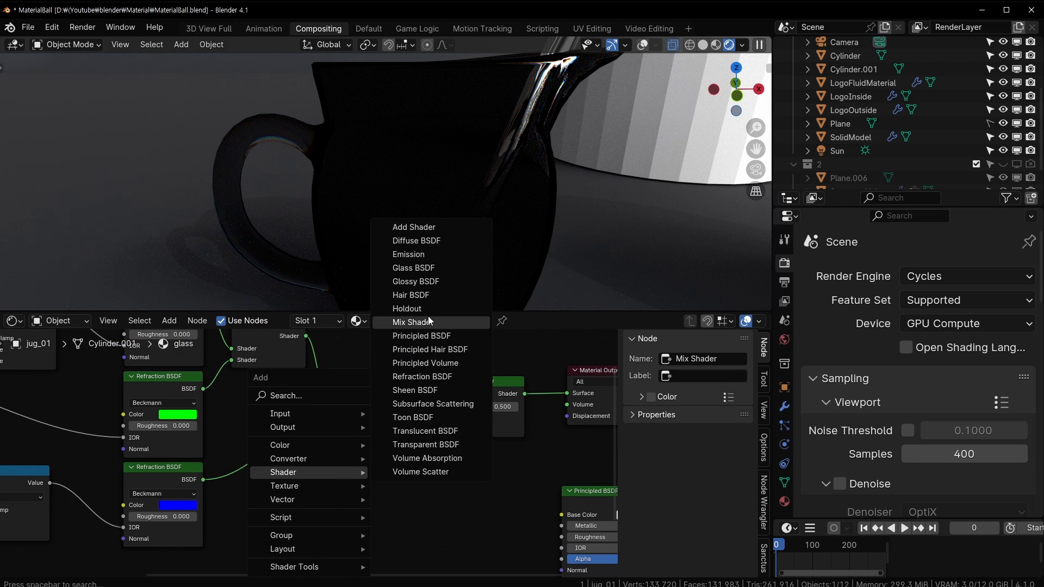
click(429, 281)
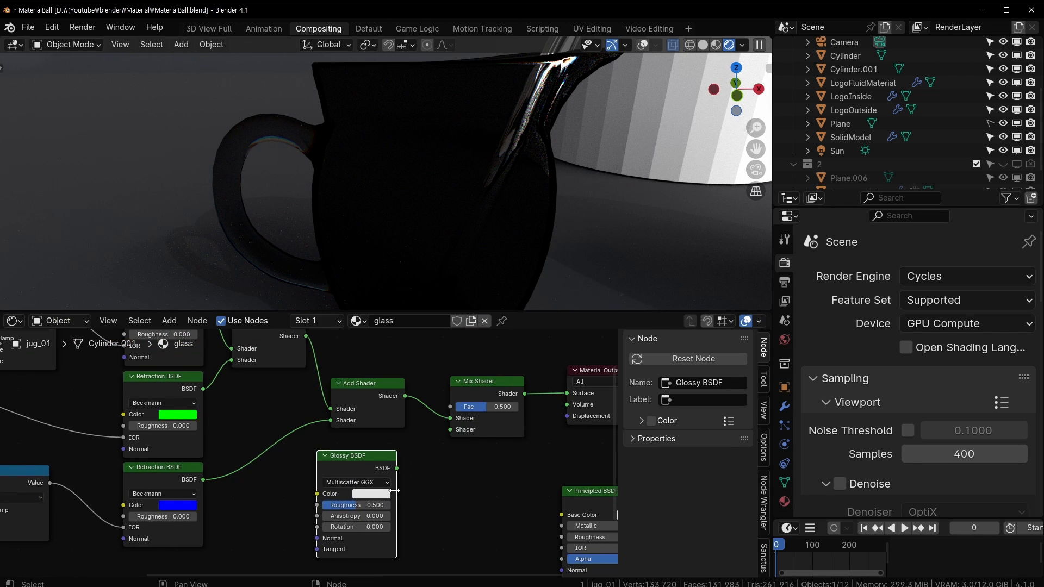
scroll(321, 445, up, 2)
click(287, 432)
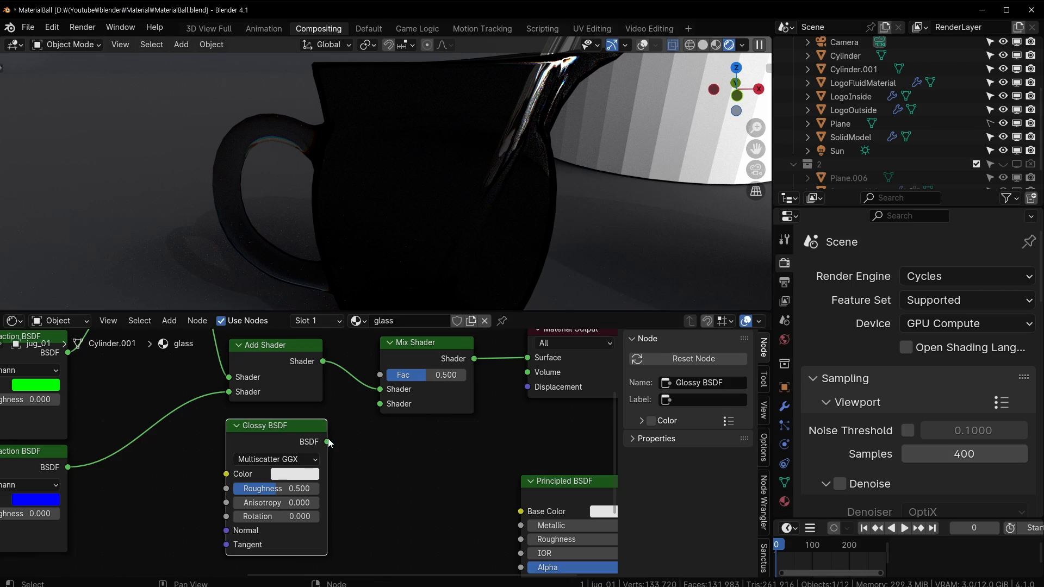
- Connect the Glossy BSDF to the Mix Shader's second shader input and set its roughness to 0
drag(328, 442, 380, 407)
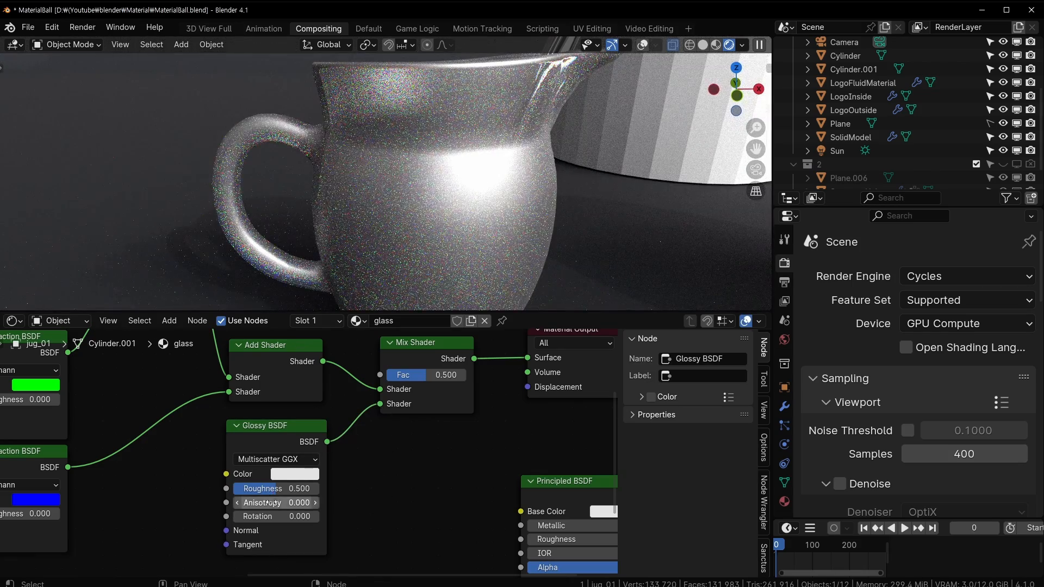
drag(280, 488, 234, 488)
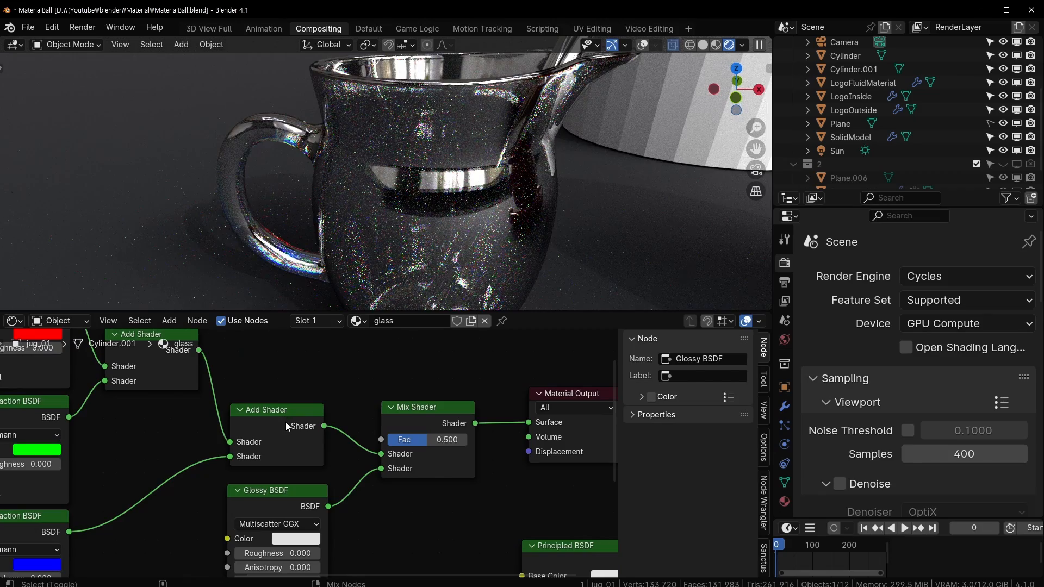
ctrl+shift+click(449, 416)
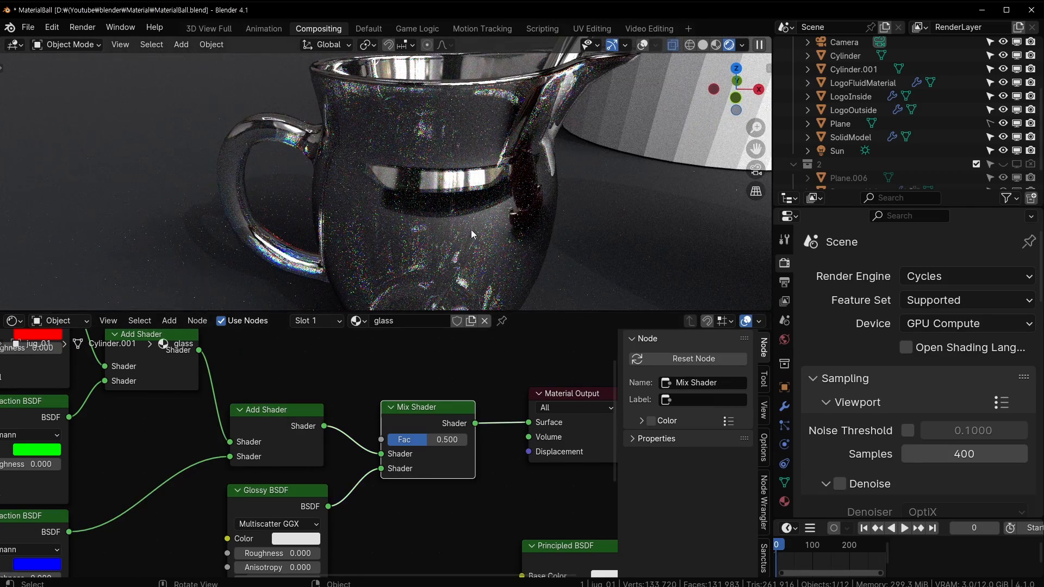
- Preview the final Add Shader alone on the jug and examine the refraction from several angles and distances
ctrl+shift+click(291, 411)
middle_drag(179, 434, 369, 457)
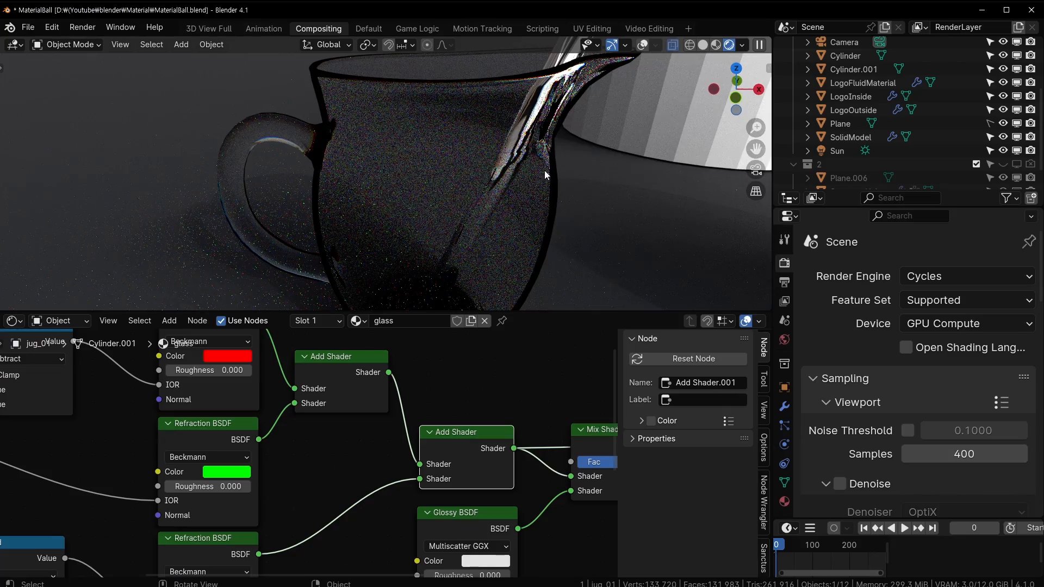
middle_drag(544, 170, 567, 158)
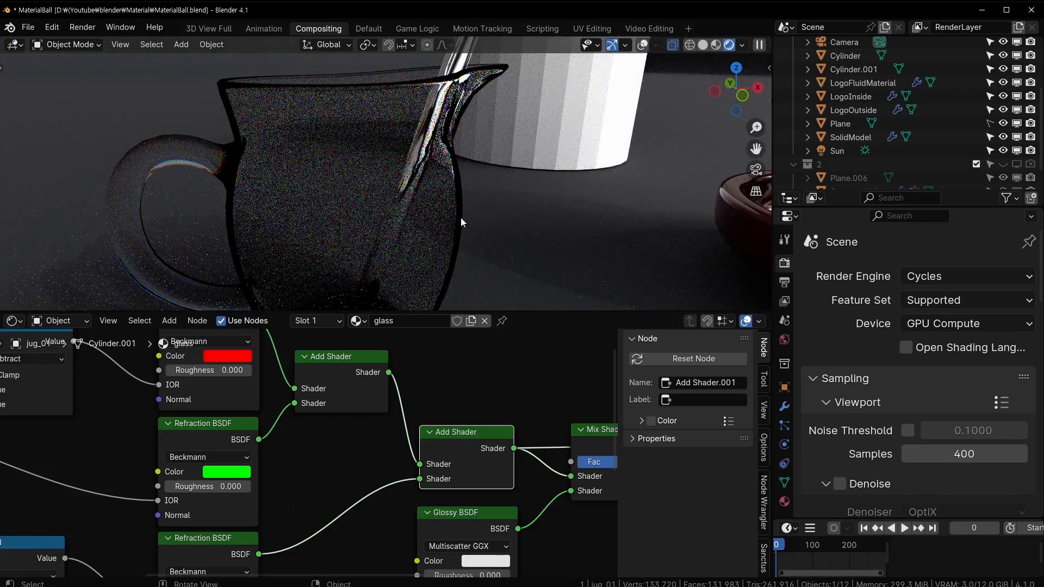
middle_drag(461, 217, 432, 219)
middle_drag(442, 466, 308, 449)
middle_drag(468, 179, 533, 90)
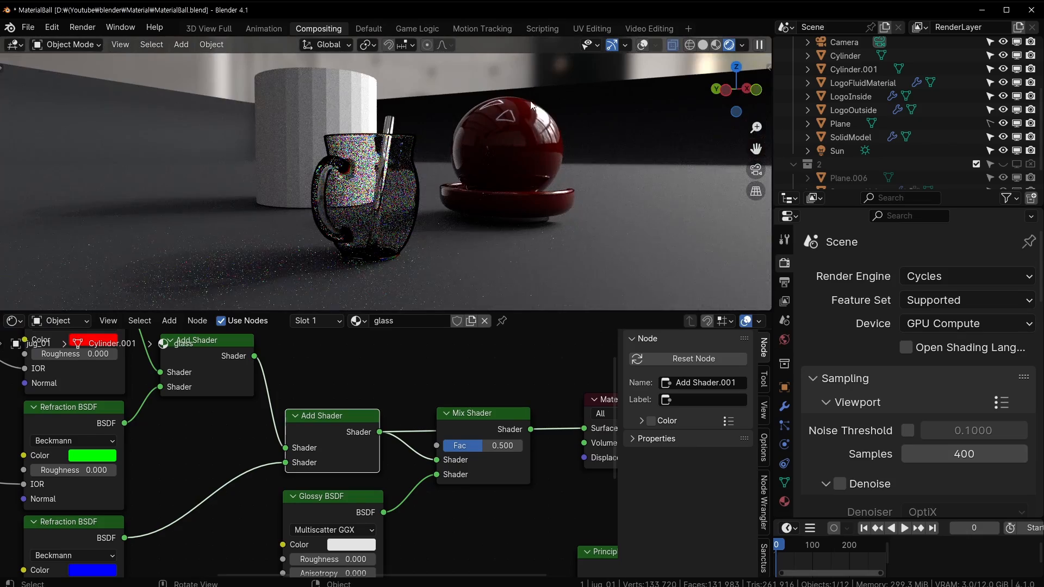
scroll(538, 124, up, 2)
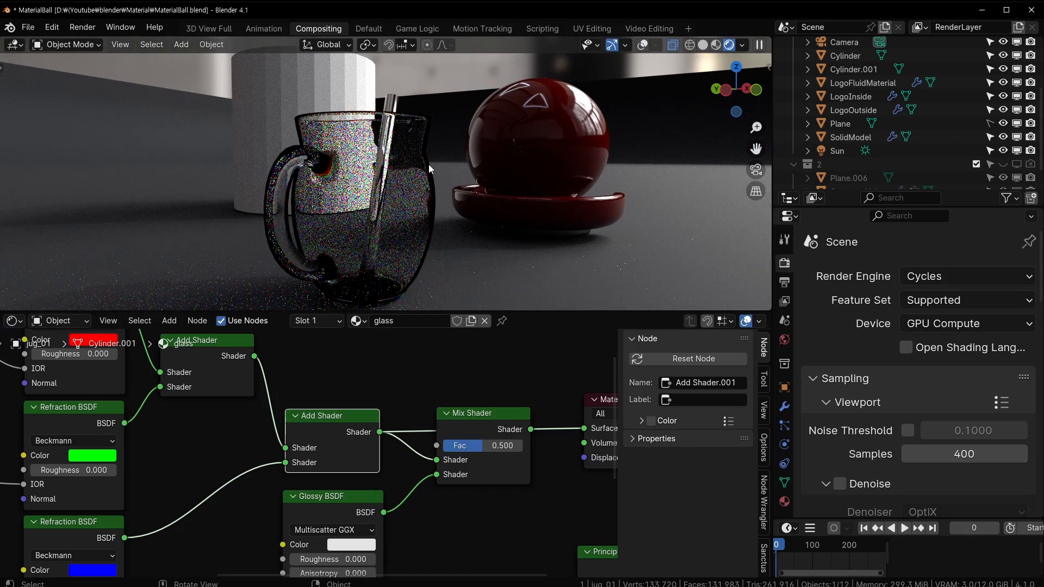
middle_drag(507, 443, 435, 441)
- Preview the Mix Shader on the jug and examine the glossy reflections from different sides and from slightly above
ctrl+shift+click(419, 415)
middle_drag(390, 225, 303, 227)
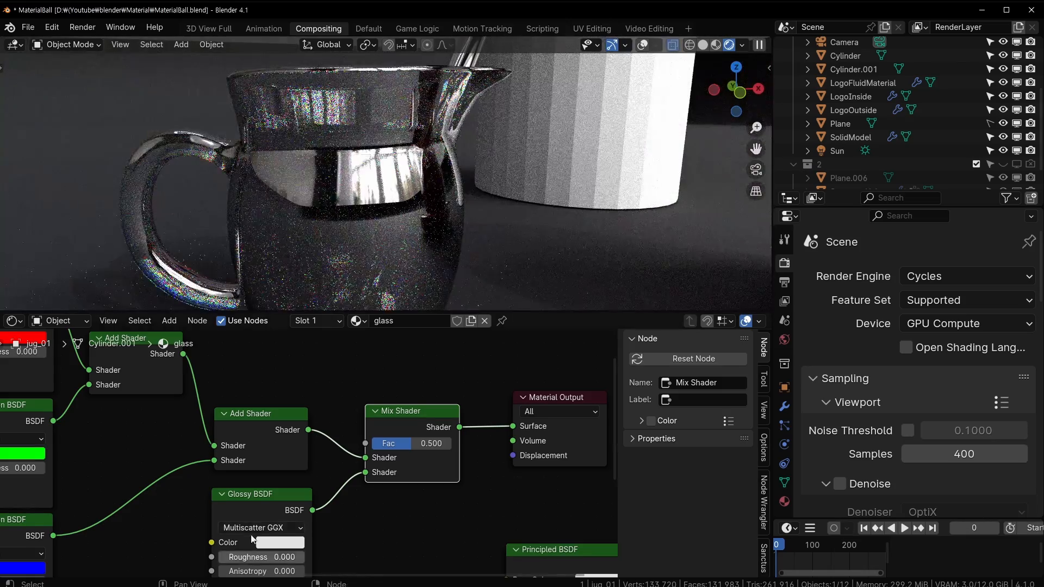
middle_drag(250, 528, 263, 485)
scroll(354, 205, up, 2)
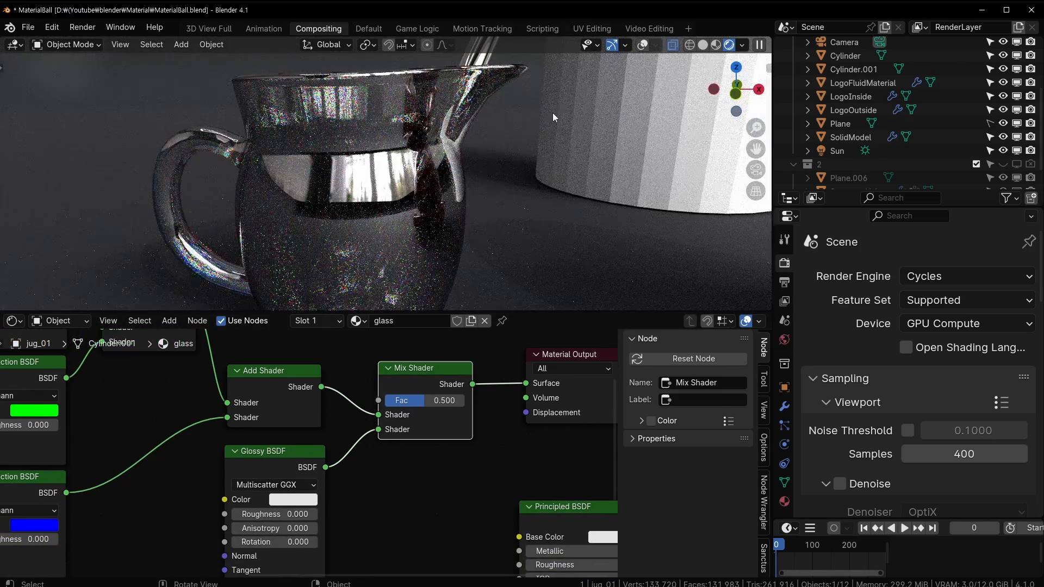
middle_drag(552, 113, 441, 293)
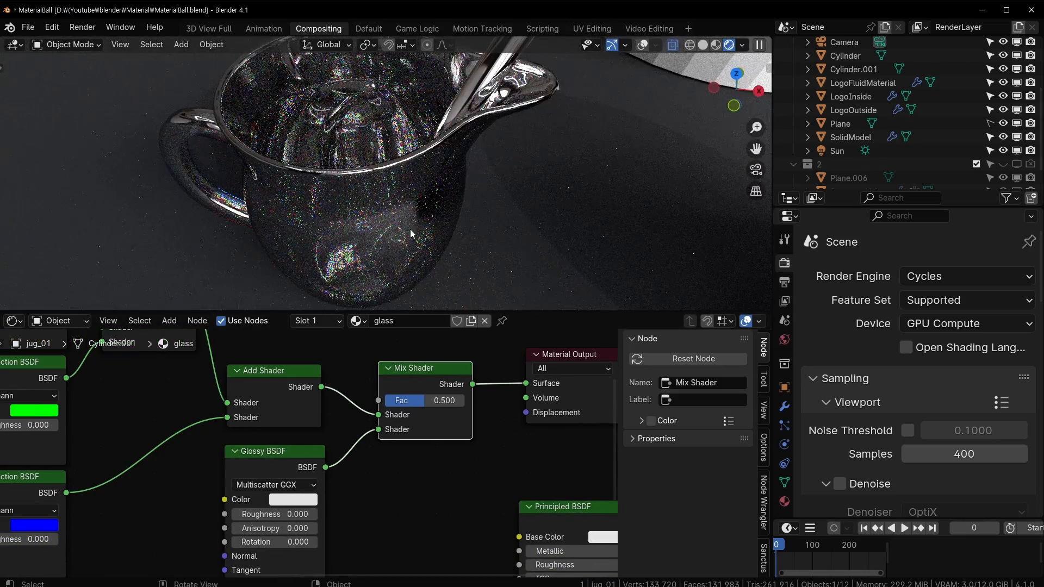
middle_drag(366, 415, 371, 511)
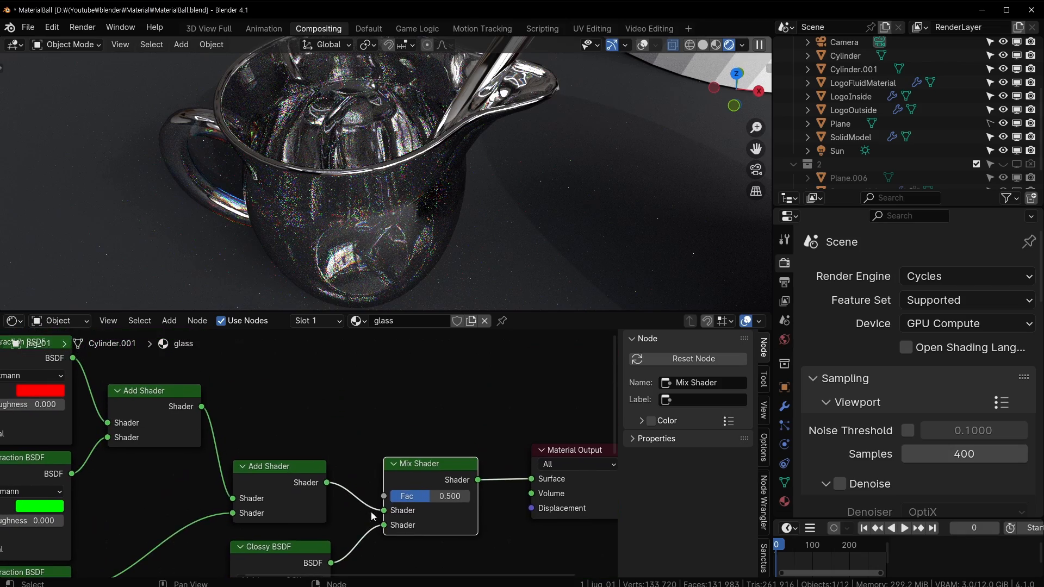
right_click(364, 248)
middle_drag(418, 172, 396, 120)
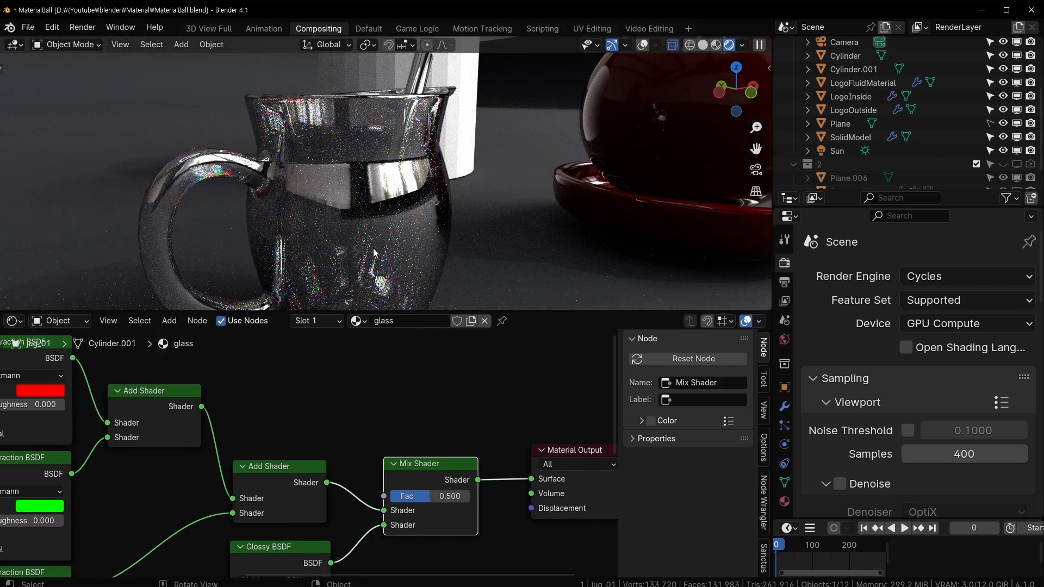
middle_drag(424, 216, 465, 131)
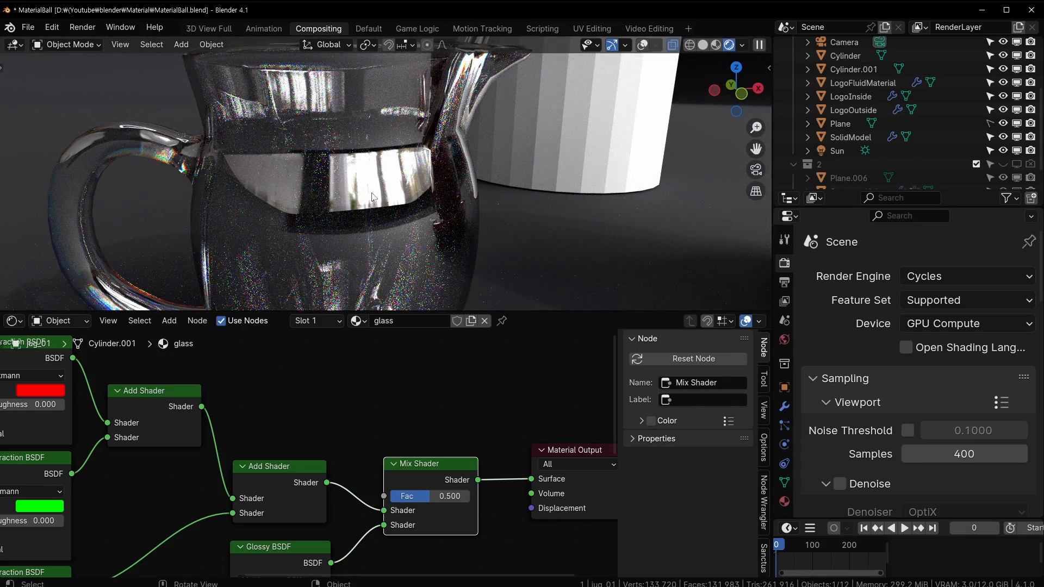
- Examine the mixed glass on the jug from directly above, from lower angles and from further away
middle_drag(372, 193, 387, 281)
scroll(412, 197, down, 1)
key(KP_7)
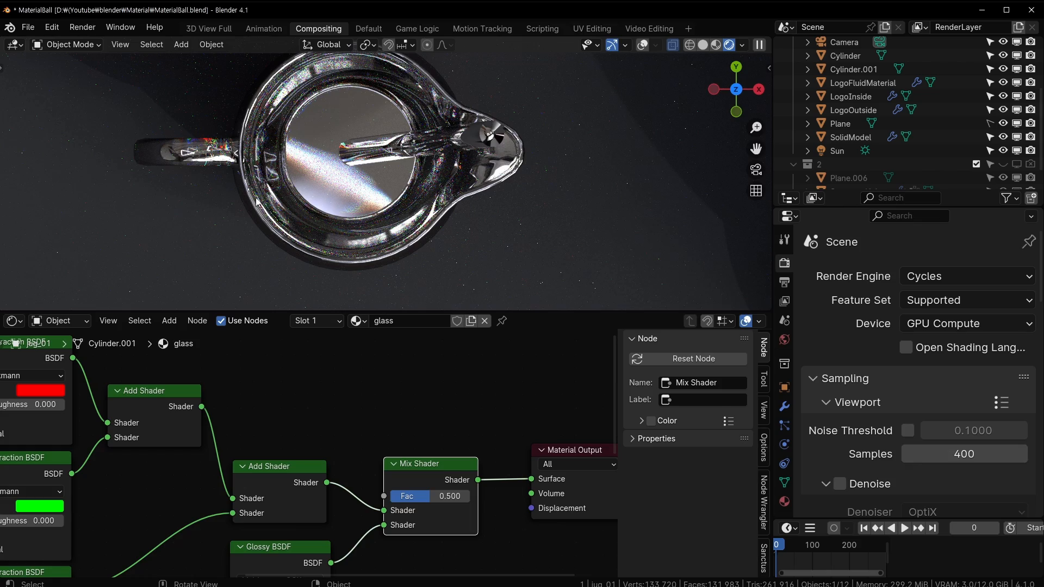
middle_drag(376, 258, 373, 163)
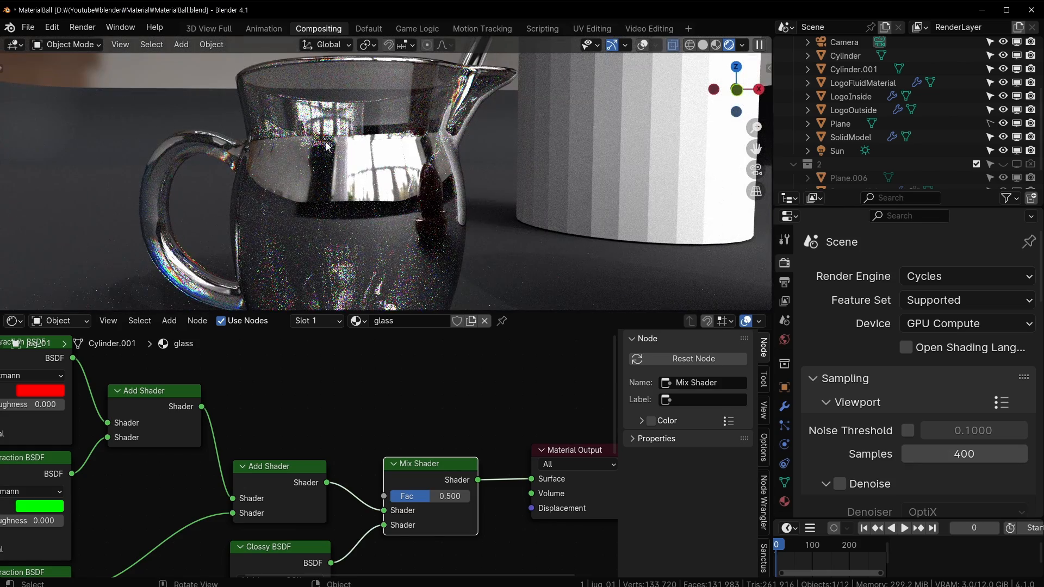
scroll(388, 206, down, 3)
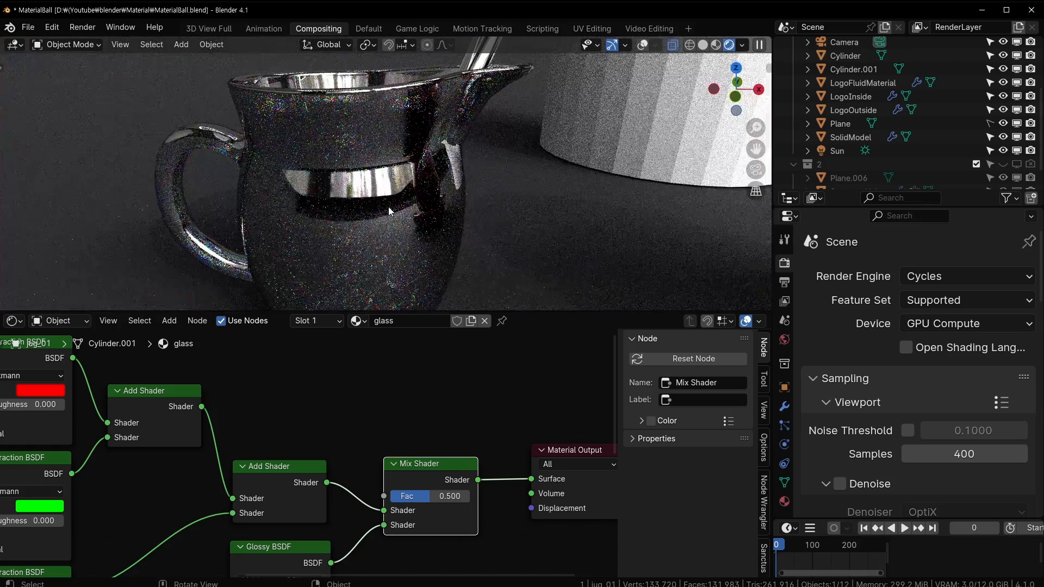
scroll(388, 205, down, 2)
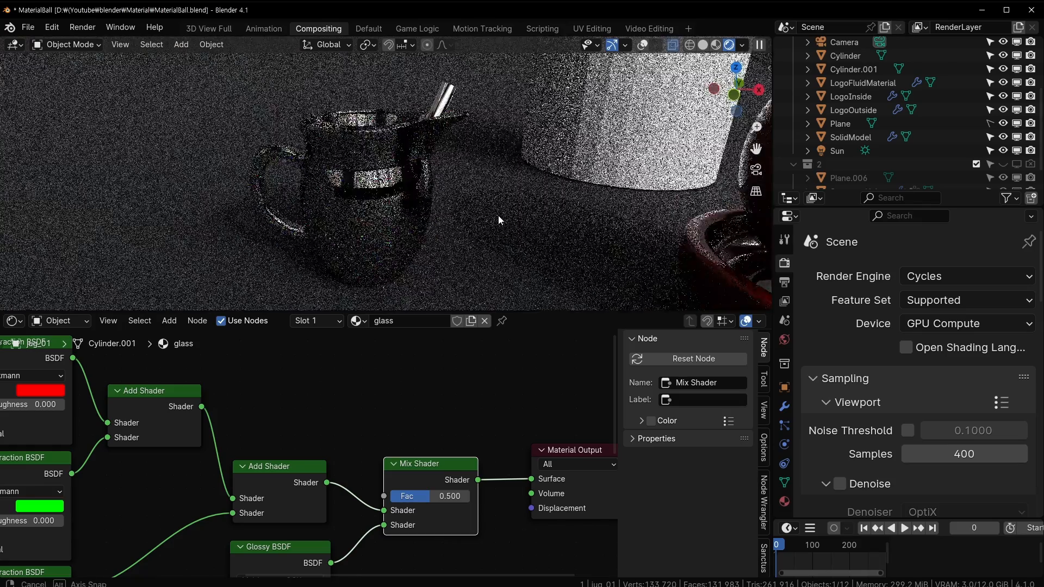
middle_drag(546, 237, 501, 219)
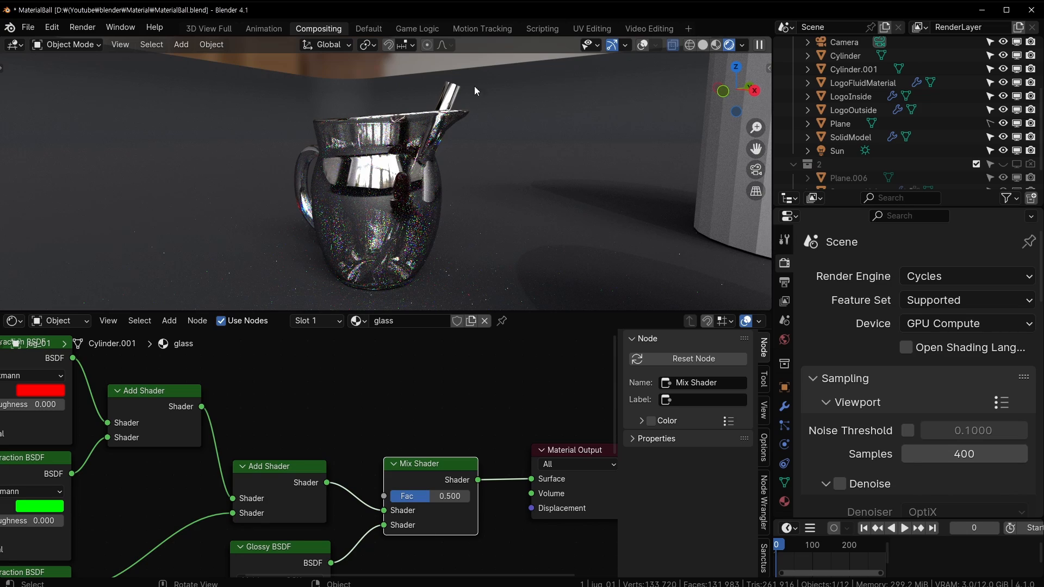
middle_drag(552, 227, 509, 134)
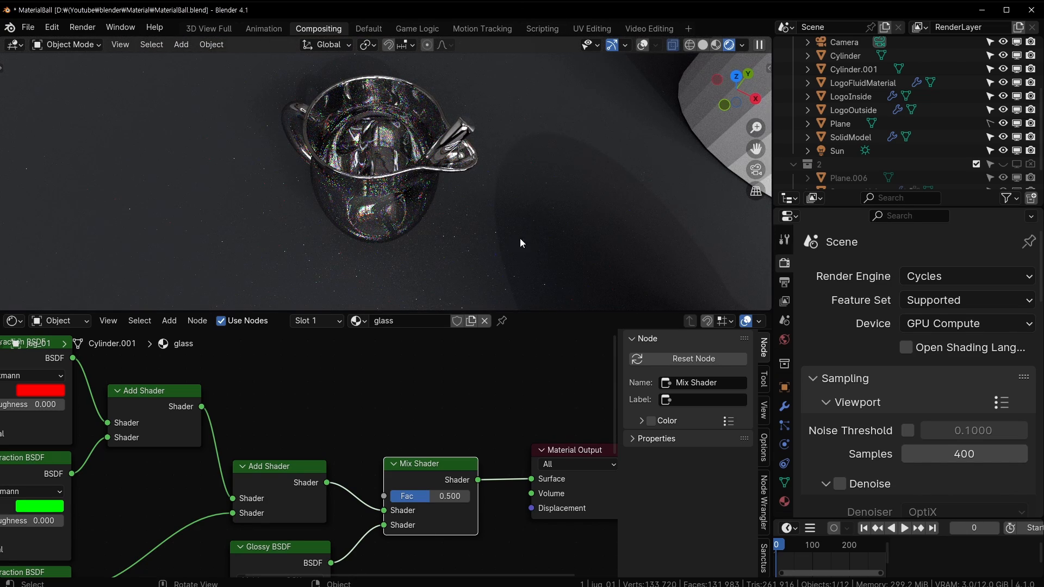
middle_drag(462, 250, 458, 201)
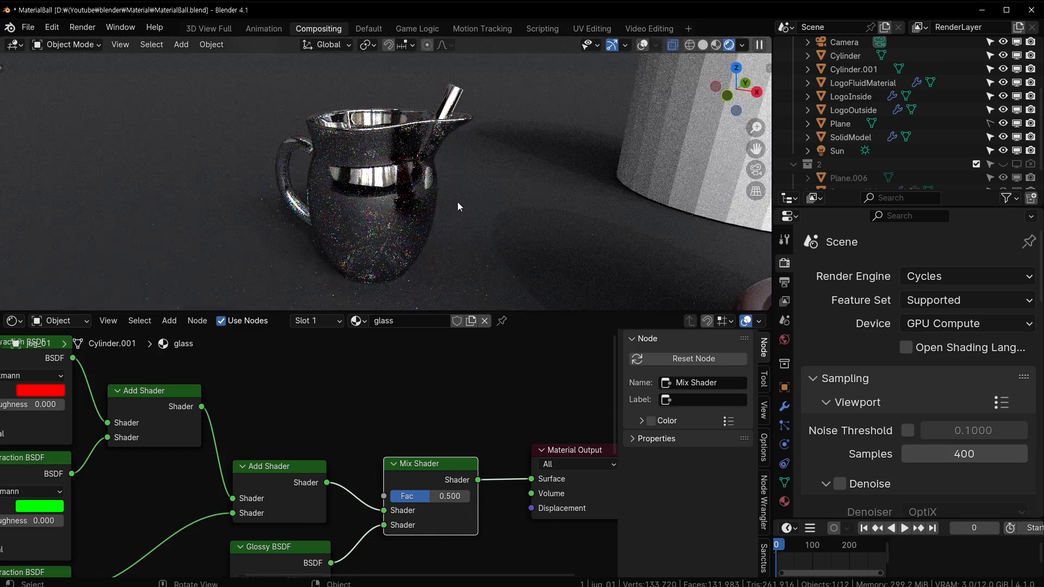
scroll(458, 201, up, 4)
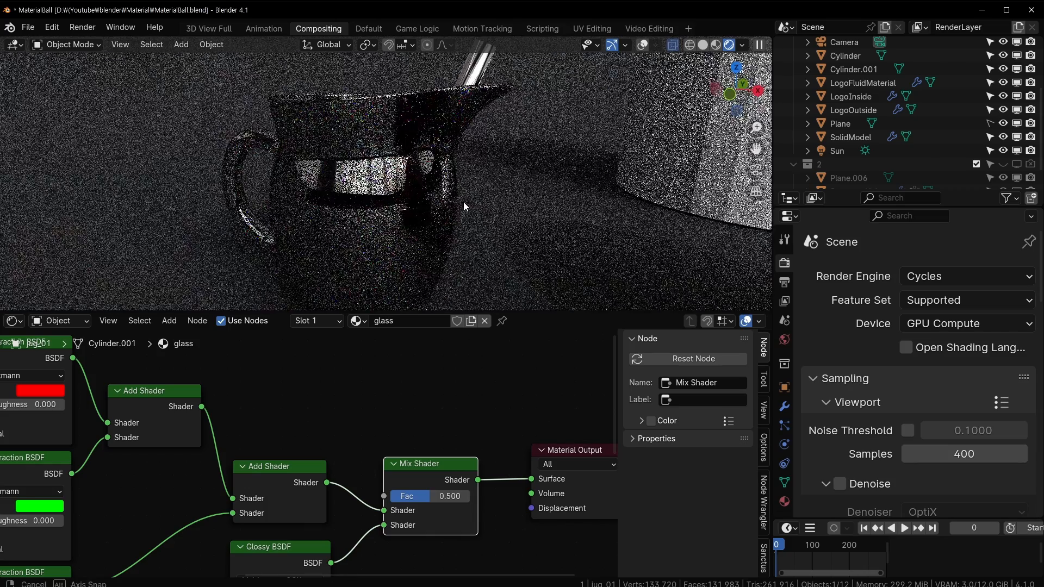
- Move the Mix Shader further from the final Add Shader and reposition the Material Output beside it
middle_drag(496, 416, 446, 402)
drag(359, 449, 364, 437)
drag(490, 391, 409, 462)
key(g)
click(497, 449)
click(519, 413)
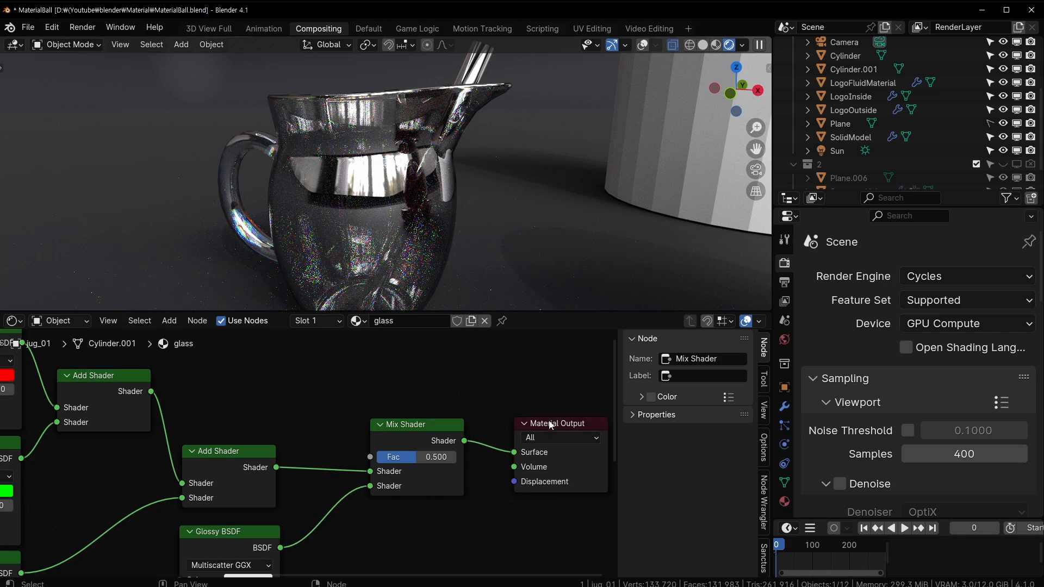
click(544, 433)
drag(553, 418, 533, 413)
middle_drag(391, 377, 456, 440)
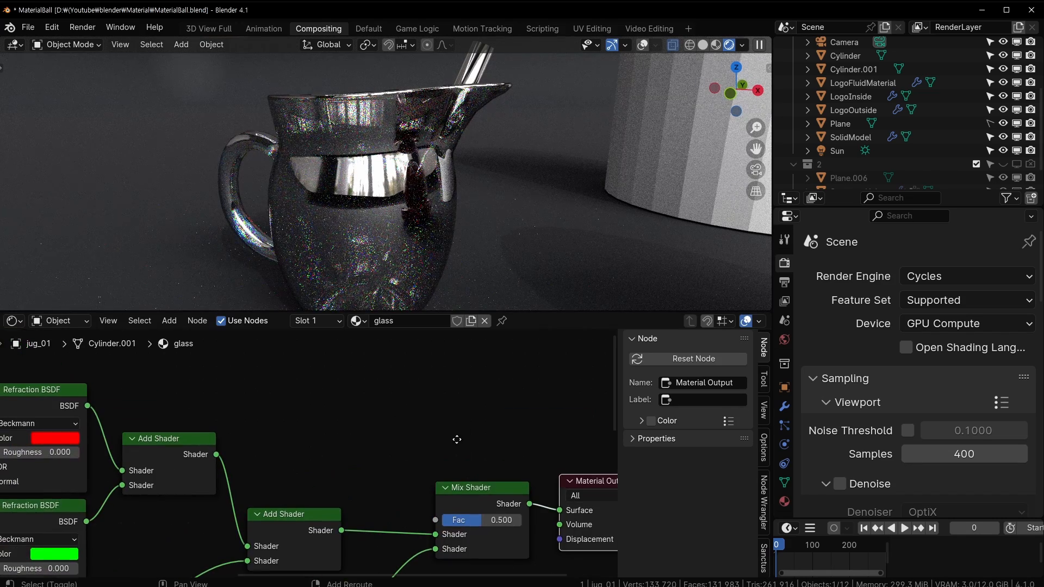
- Add a Fresnel node above and before the Mix Shader, and move the Material Output further from the Mix Shader
key(shift+a)
mouse_move(334, 387)
mouse_move(321, 326)
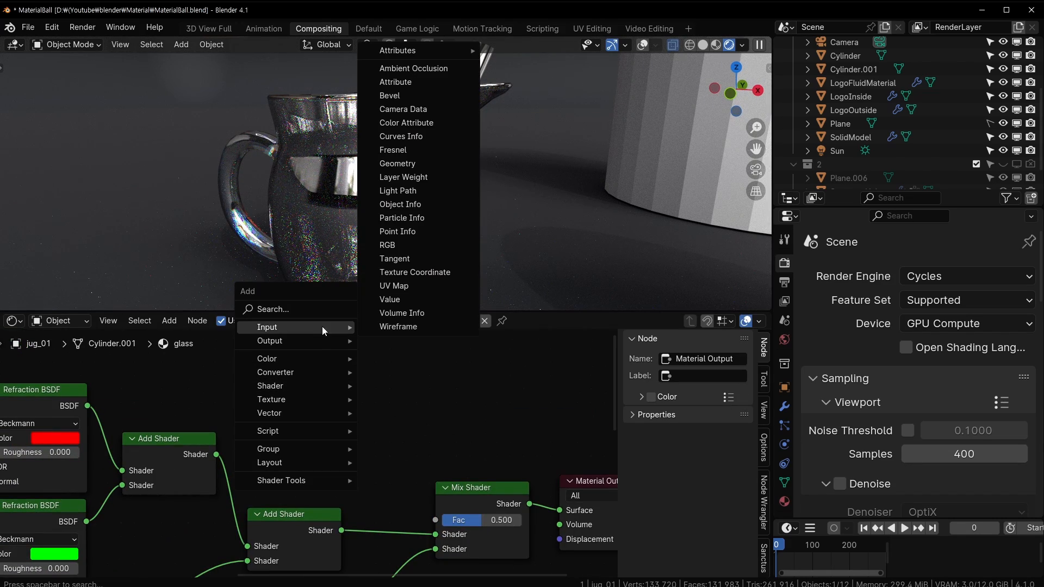
click(394, 150)
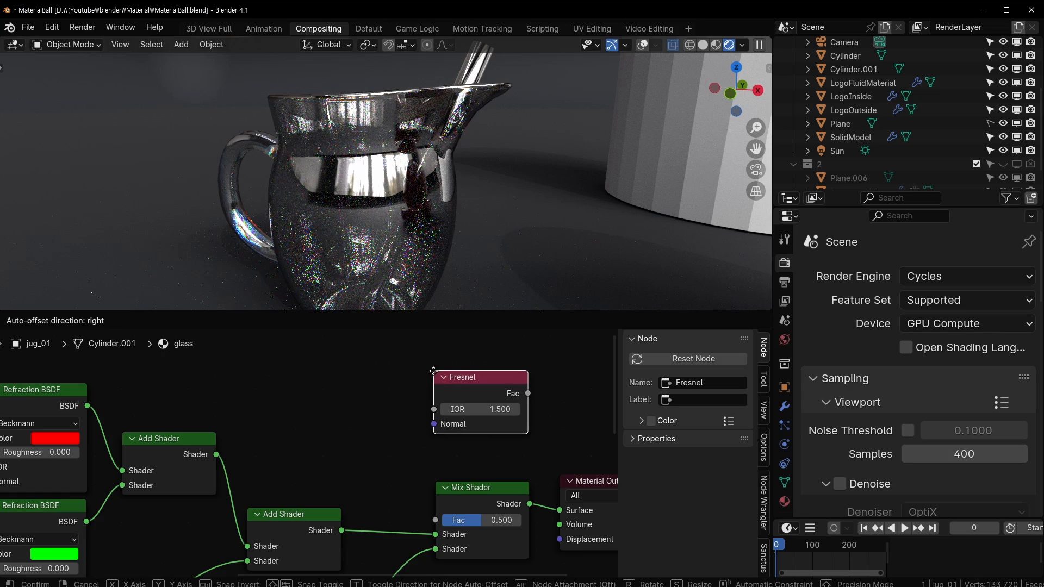
click(478, 391)
middle_drag(490, 438, 374, 400)
drag(489, 448, 531, 432)
middle_drag(338, 424, 433, 435)
drag(460, 366, 344, 364)
- Connect the IOR value node to the Fresnel node's IOR input
middle_drag(255, 405, 379, 418)
middle_drag(354, 456, 490, 400)
middle_drag(218, 459, 449, 428)
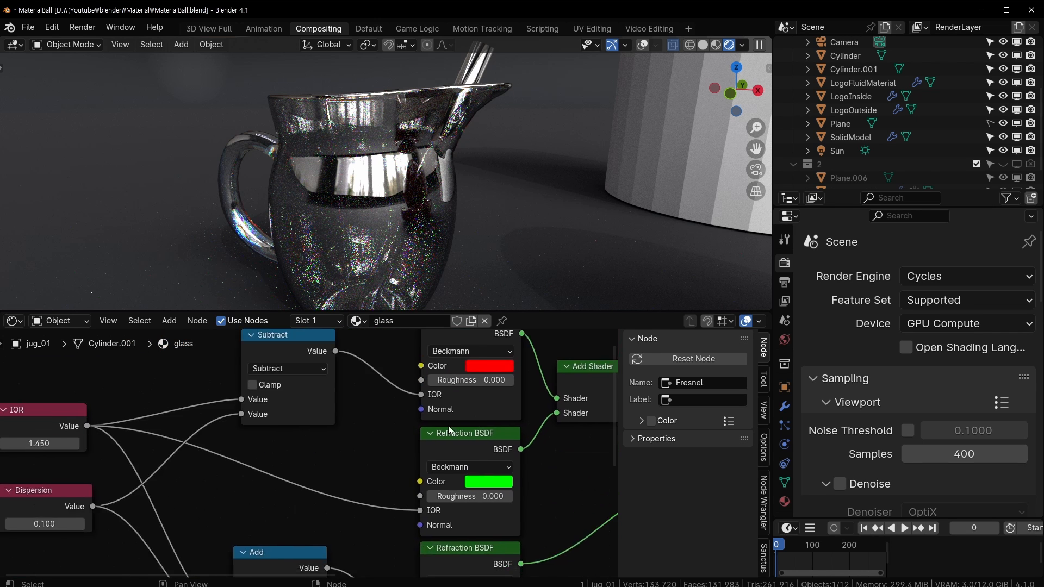
scroll(308, 450, down, 4)
drag(147, 433, 443, 375)
- Connect the Fresnel output to the Mix Shader's Fac input and check the result on the jug
middle_drag(443, 375, 277, 364)
drag(347, 352, 365, 439)
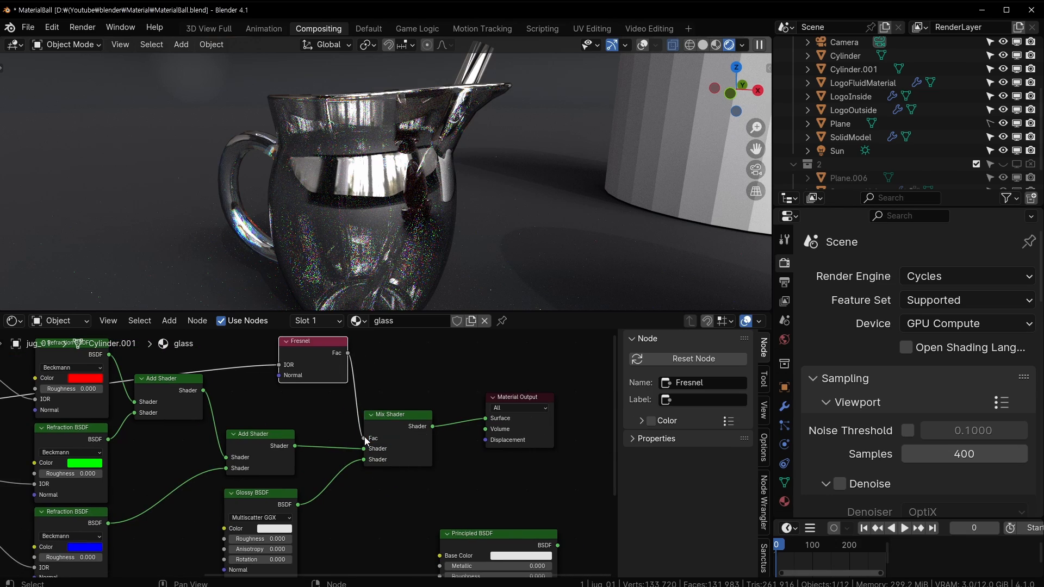
scroll(377, 260, up, 1)
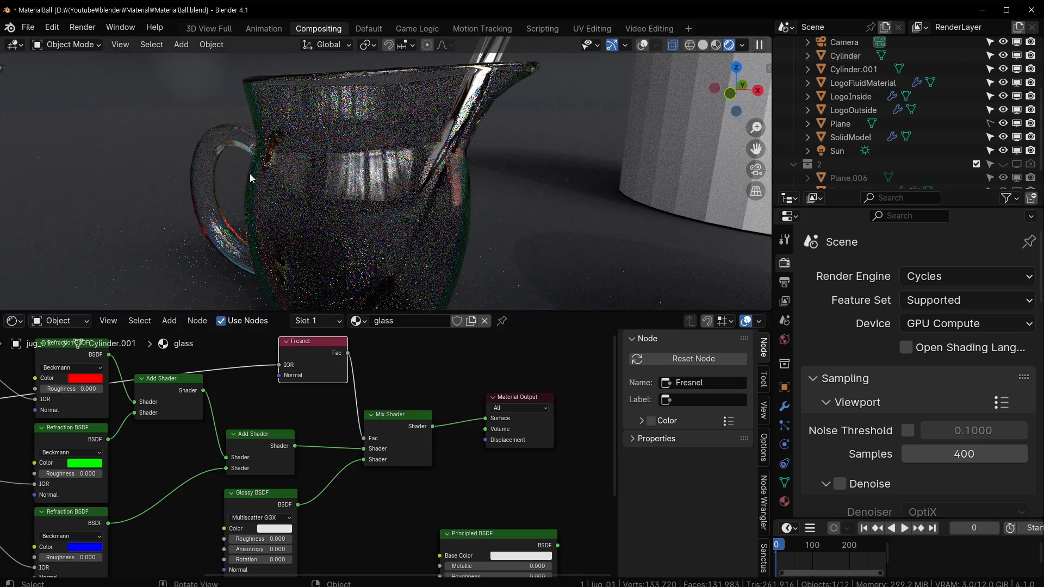
- Cut the link between Fresnel and the Mix Shader's Fac to compare the jug's reflections, and reconnect it
ctrl+right_drag(379, 379, 344, 400)
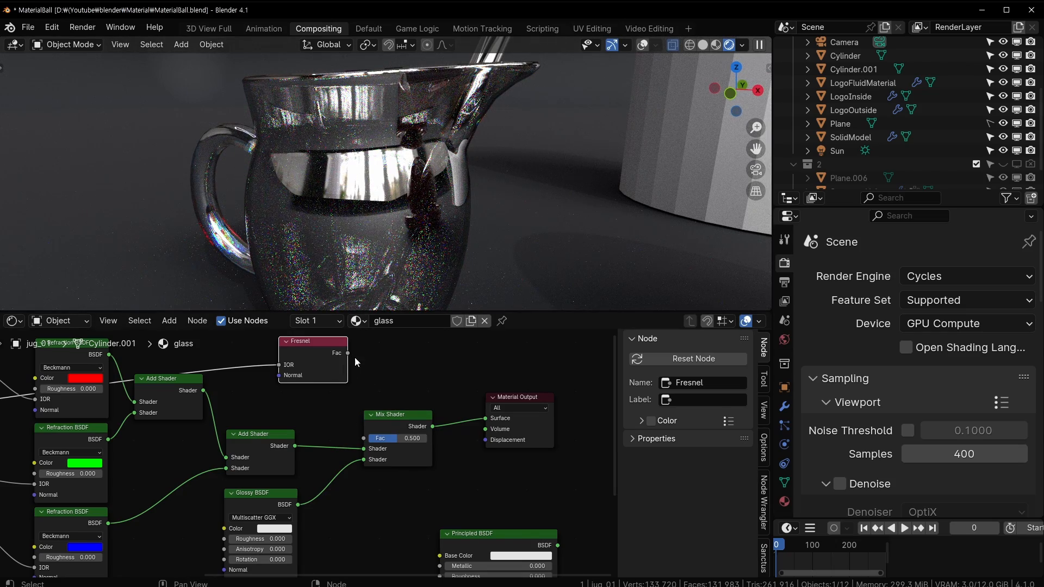
middle_drag(402, 234, 428, 187)
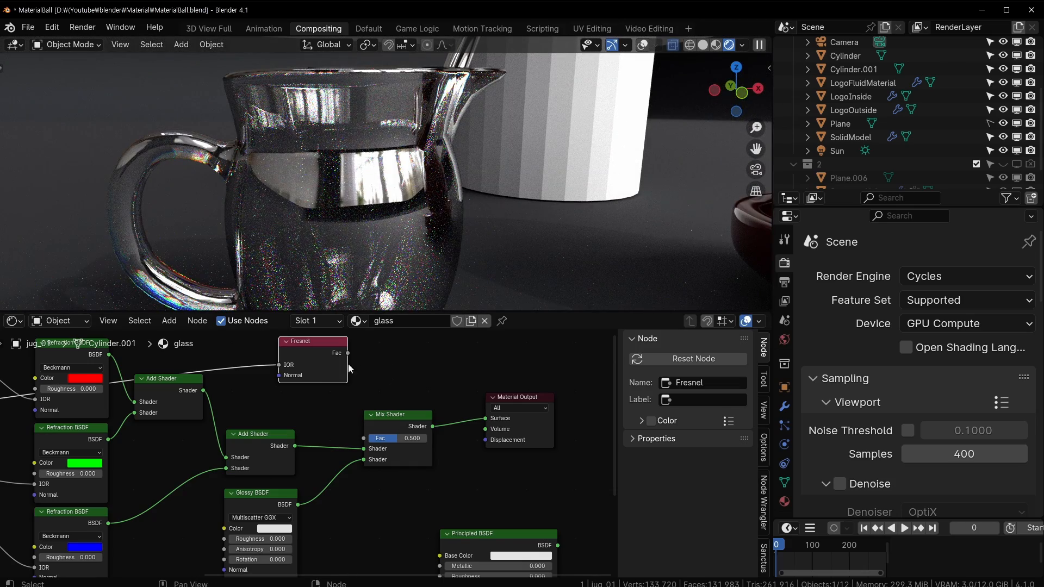
drag(347, 353, 365, 438)
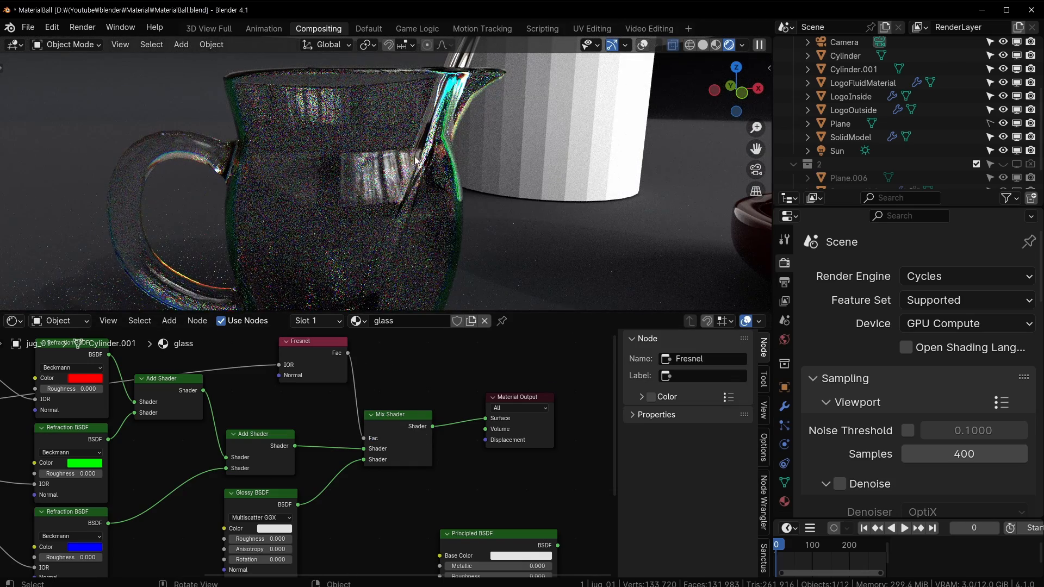
- Examine the jug's glass reflections up close and save the file
scroll(458, 231, up, 3)
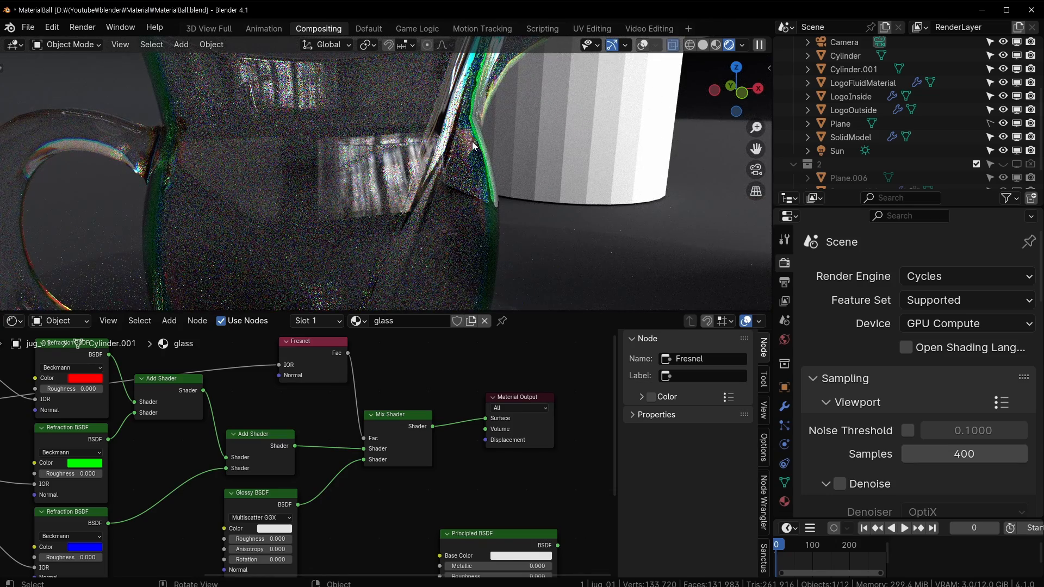
scroll(471, 141, down, 4)
scroll(373, 370, up, 2)
scroll(326, 375, up, 3)
key(ctrl+s)
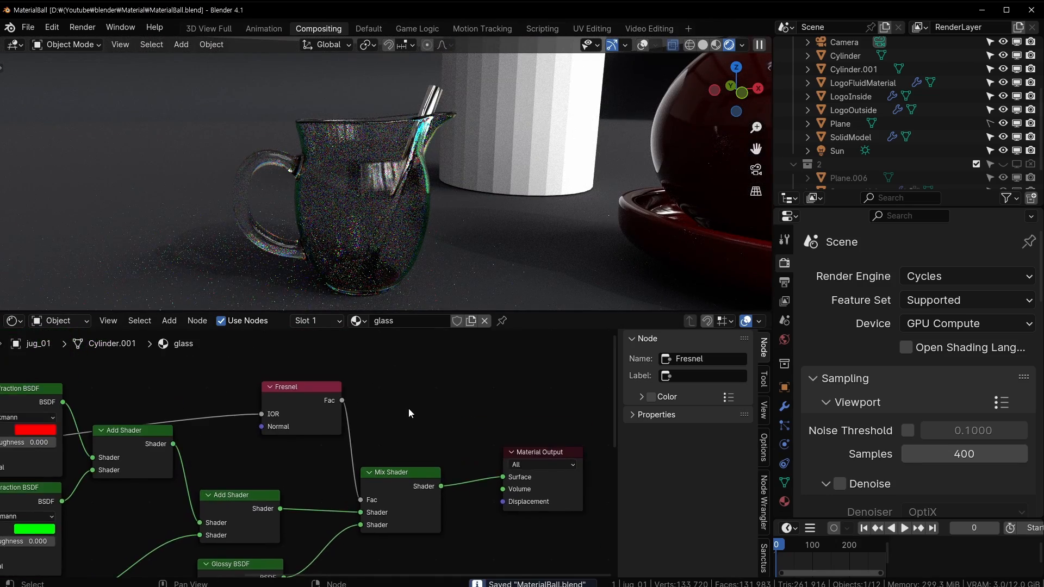
- Preview the Fresnel output alone on the jug, and reconnect the Mix Shader to the Material Output
ctrl+shift+click(293, 375)
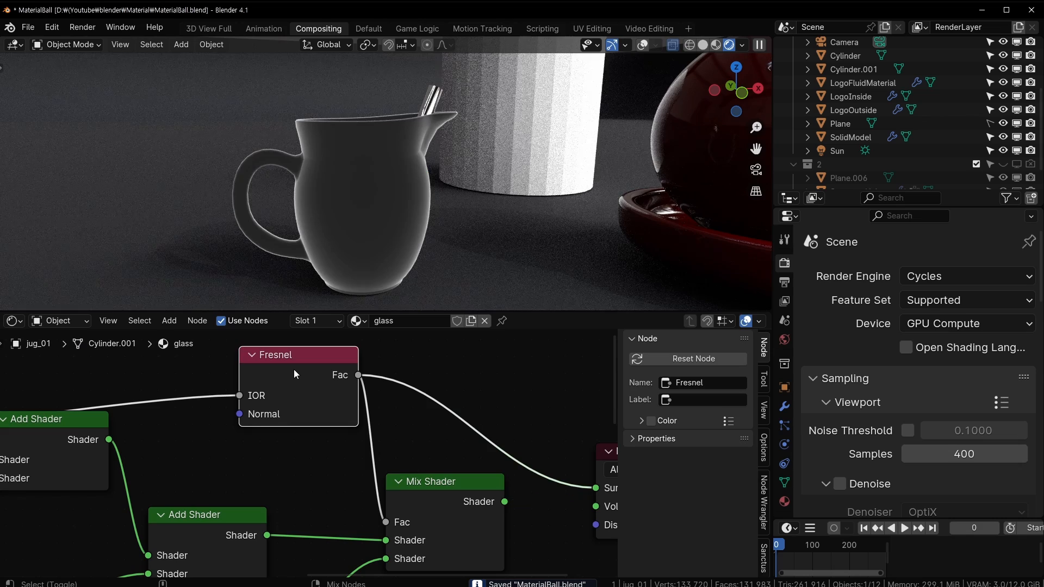
scroll(387, 189, up, 4)
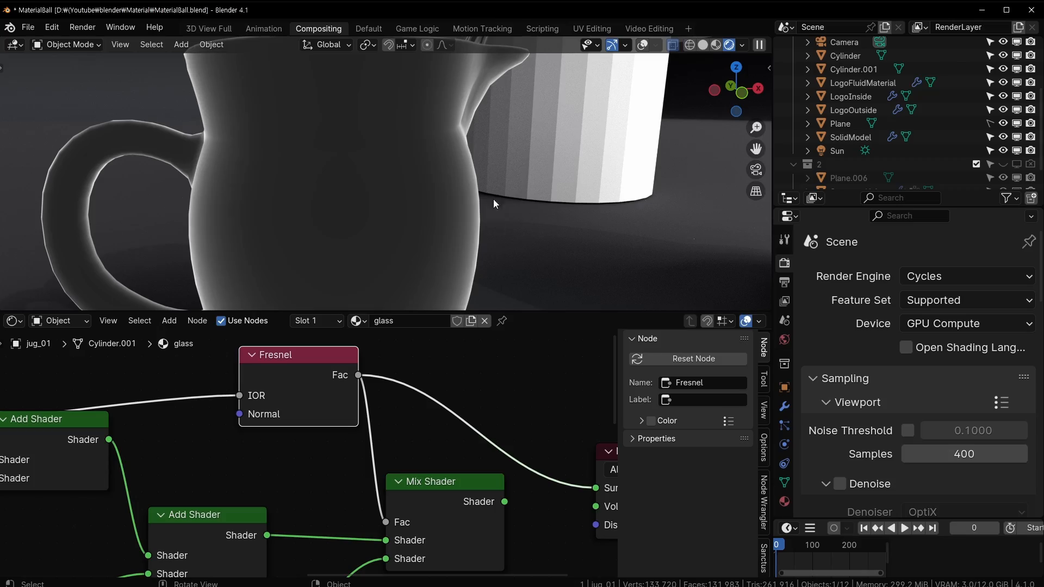
middle_drag(493, 199, 530, 360)
ctrl+shift+click(452, 480)
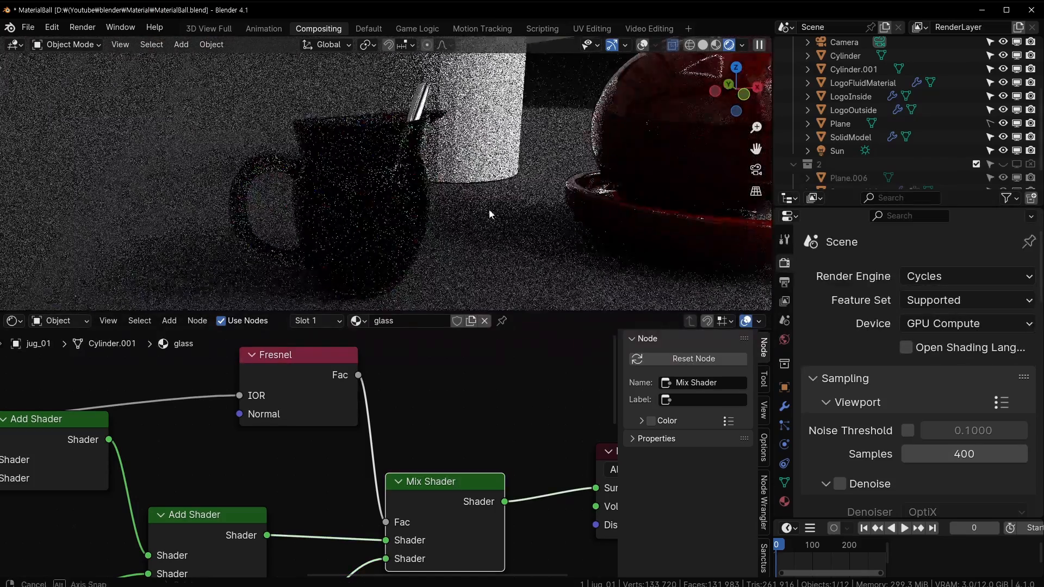
middle_drag(488, 209, 438, 175)
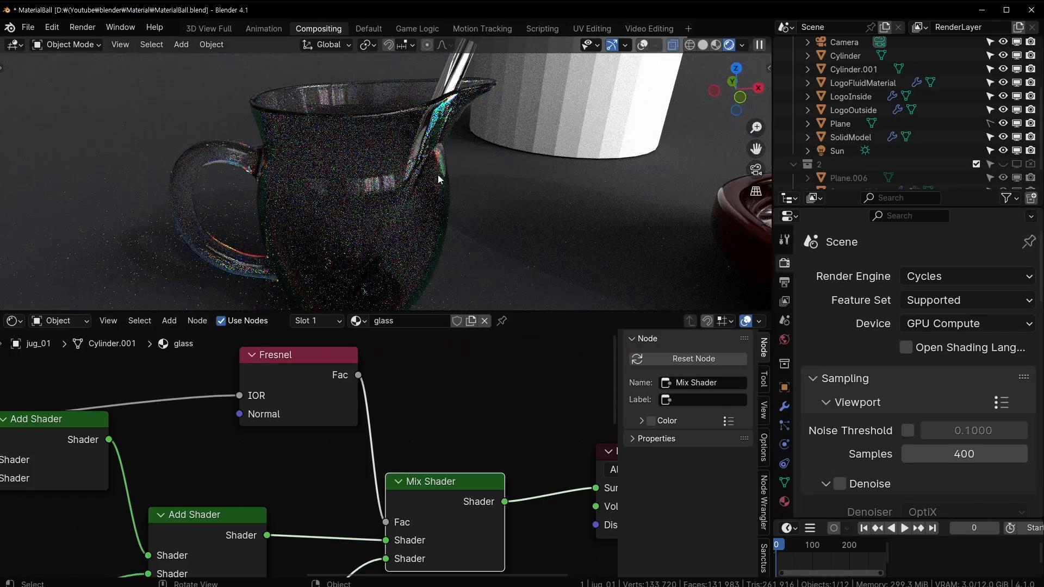
- Set the Dispersion value node to 0.05, check the jug and save the file
middle_drag(246, 435, 489, 369)
middle_drag(218, 462, 469, 392)
middle_drag(244, 508, 374, 444)
middle_drag(267, 469, 471, 452)
middle_drag(302, 442, 295, 497)
shift+drag(182, 456, 157, 456)
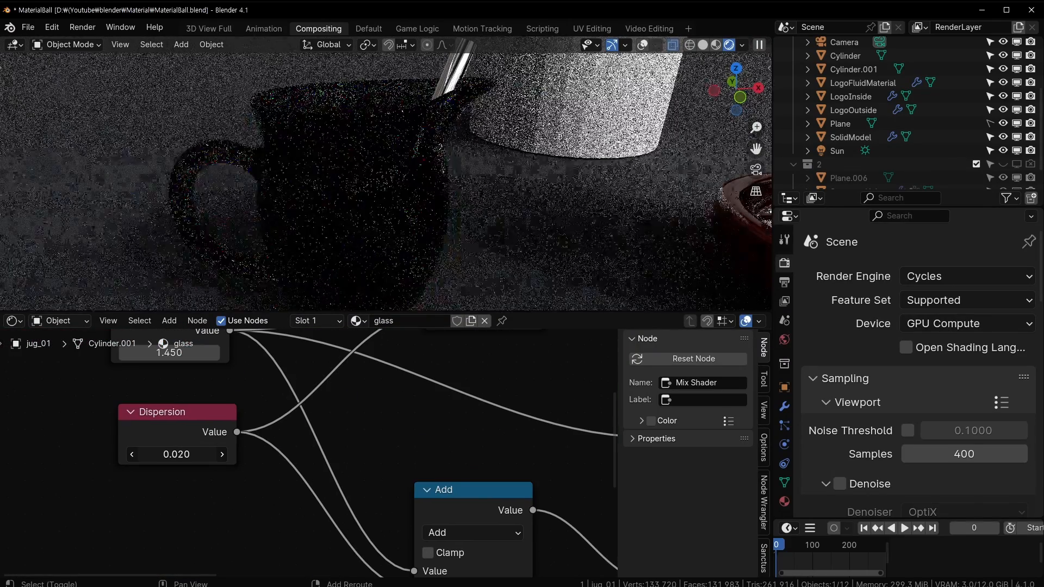
click(188, 455)
text(0.)
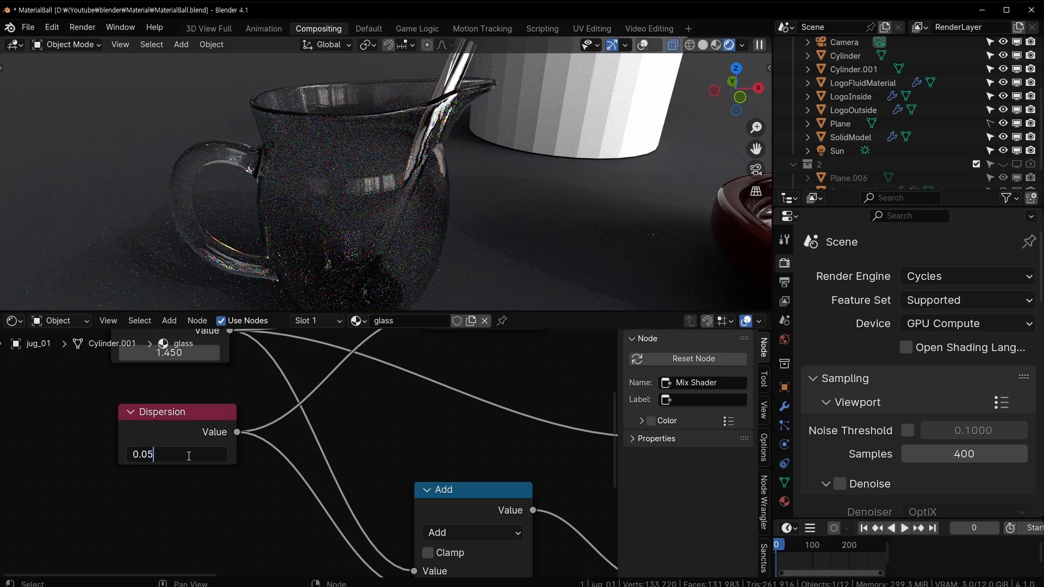
text(05)
key(Return)
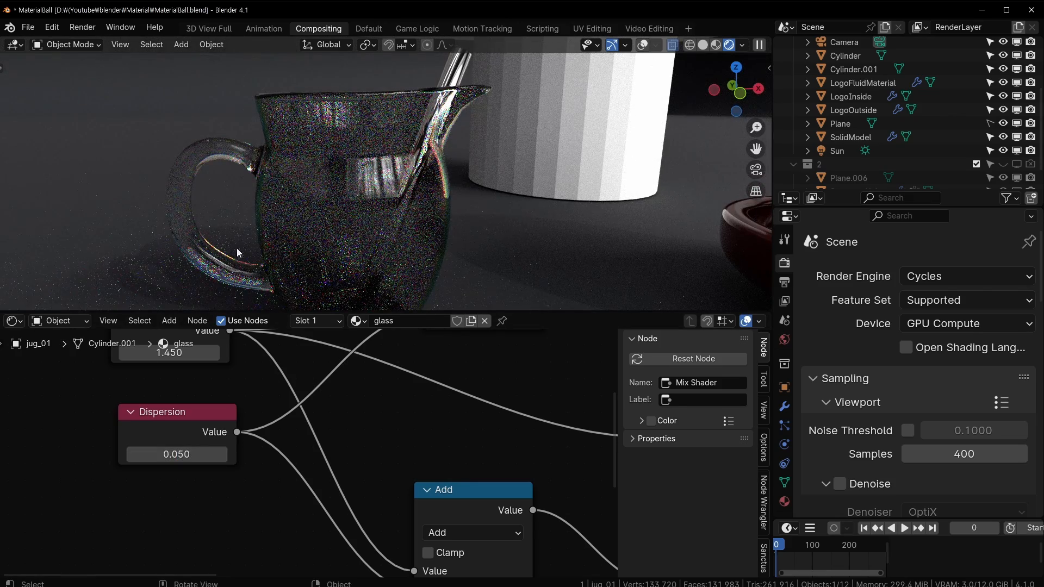
key(ctrl+s)
- Try viewport denoising on the jug's Cycles preview and turn it off again
scroll(380, 248, down, 2)
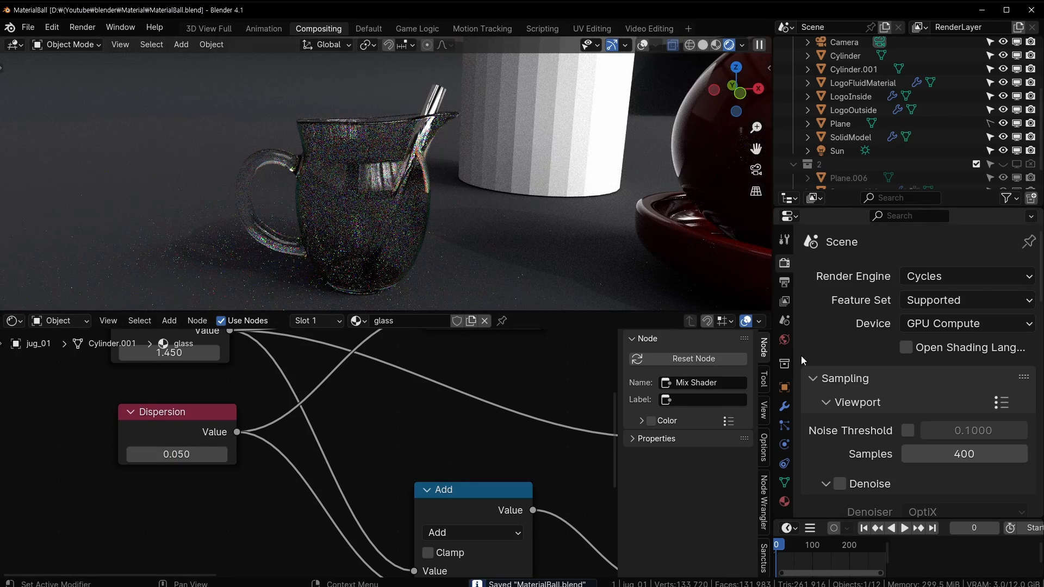
click(859, 488)
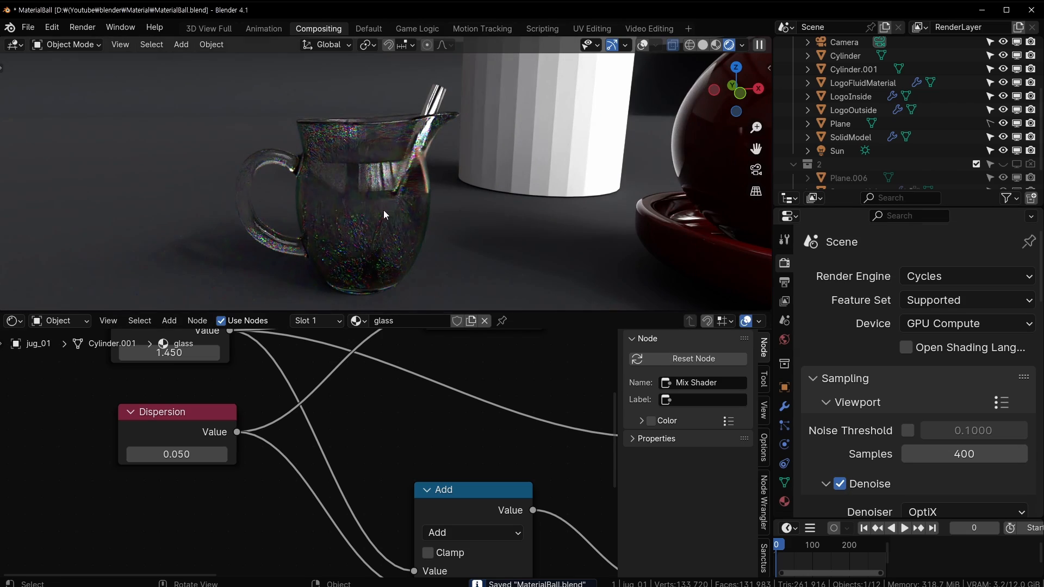
scroll(438, 263, up, 1)
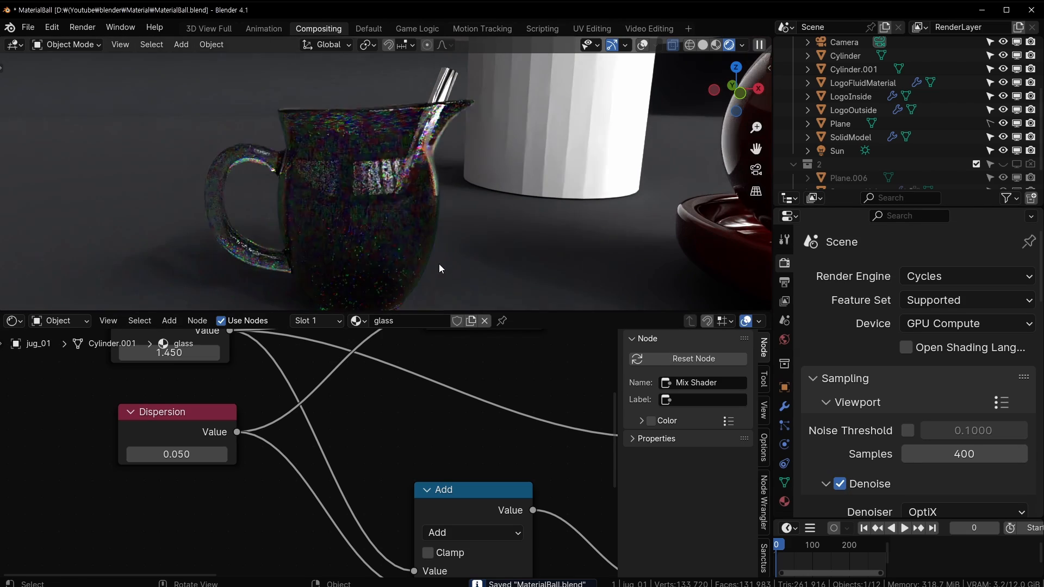
click(840, 484)
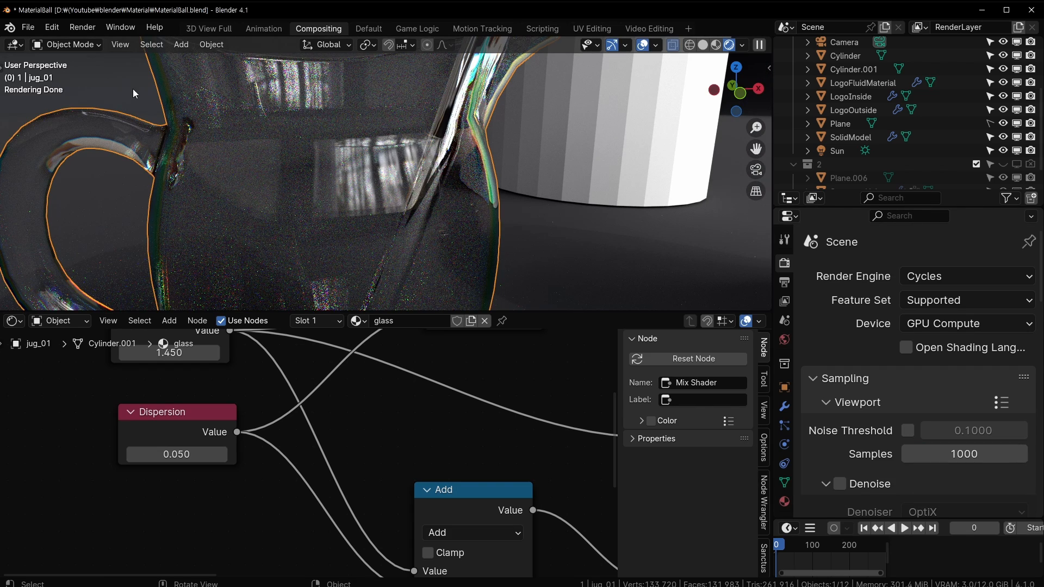
- Set the viewport sample count to 400 and check the jug's rendered preview
click(963, 454)
text(400)
key(Return)
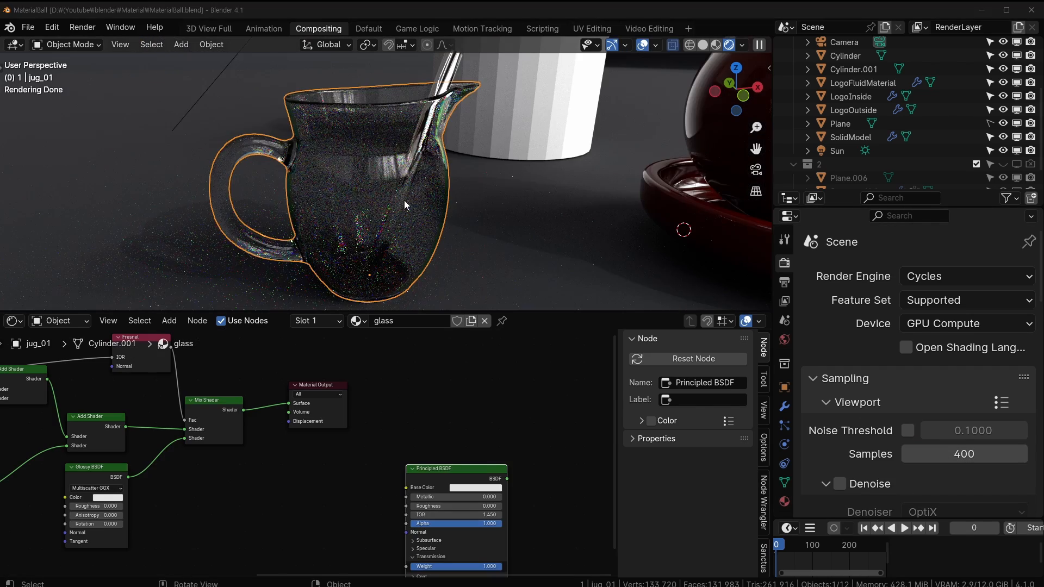
middle_drag(404, 201, 422, 204)
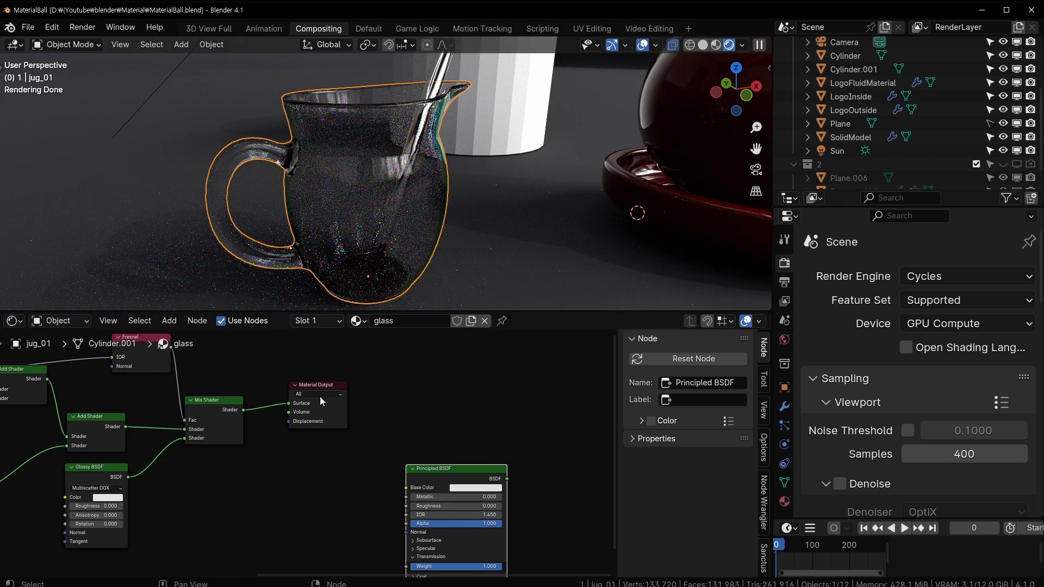
- Nudge the Material Output node slightly downward and check the jug from a higher angle
drag(315, 386, 313, 391)
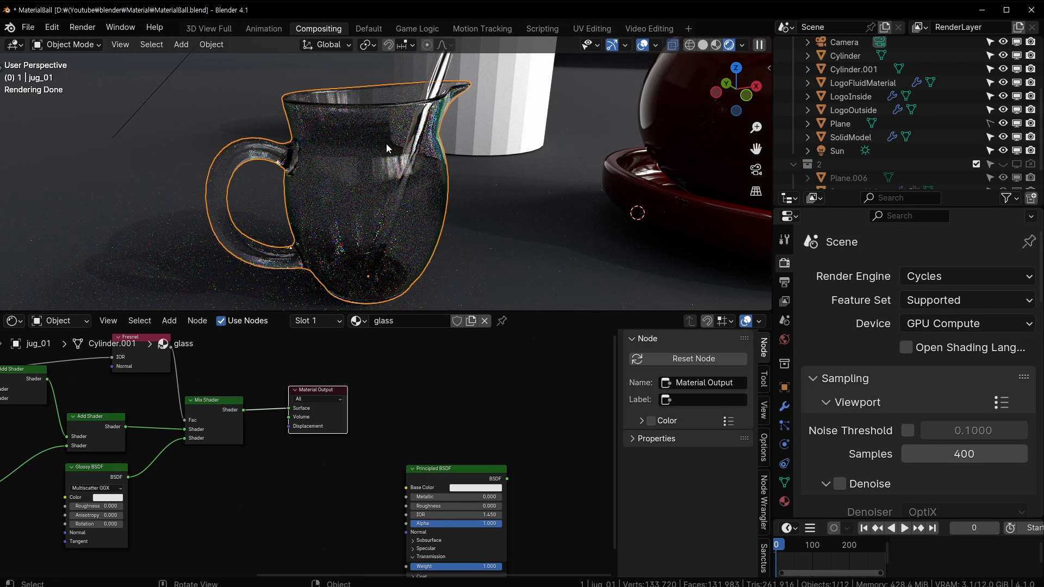
middle_drag(386, 144, 398, 101)
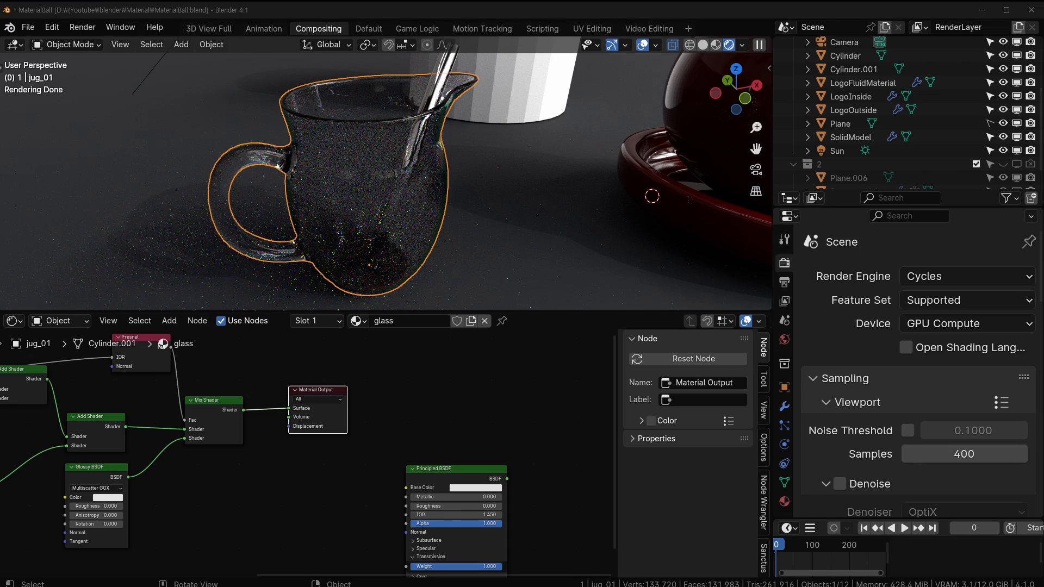
middle_drag(548, 220, 545, 190)
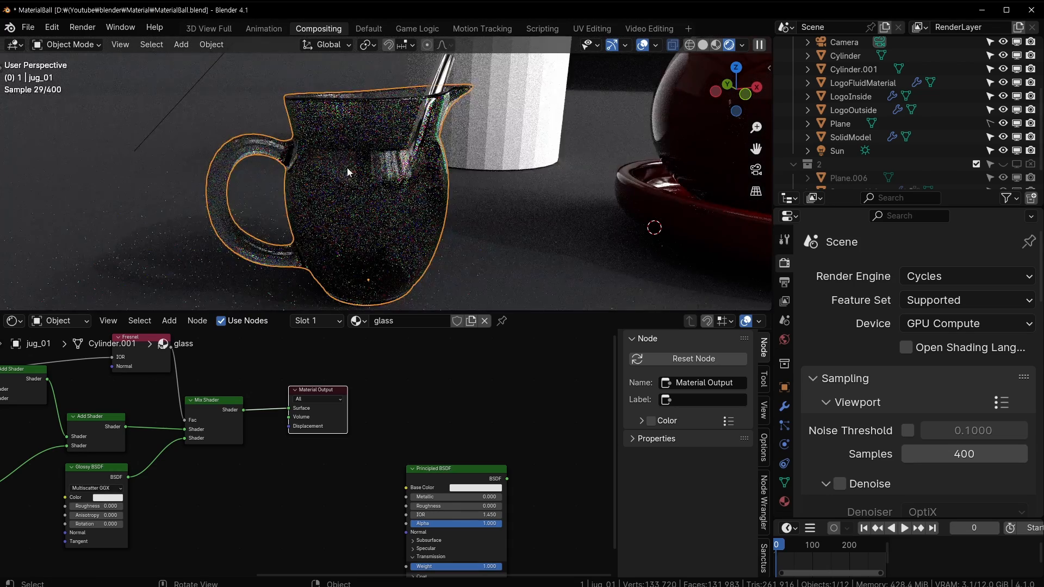
- Switch the render engine to EEVEE and compare how the jug's glass looks from above and the side
click(990, 281)
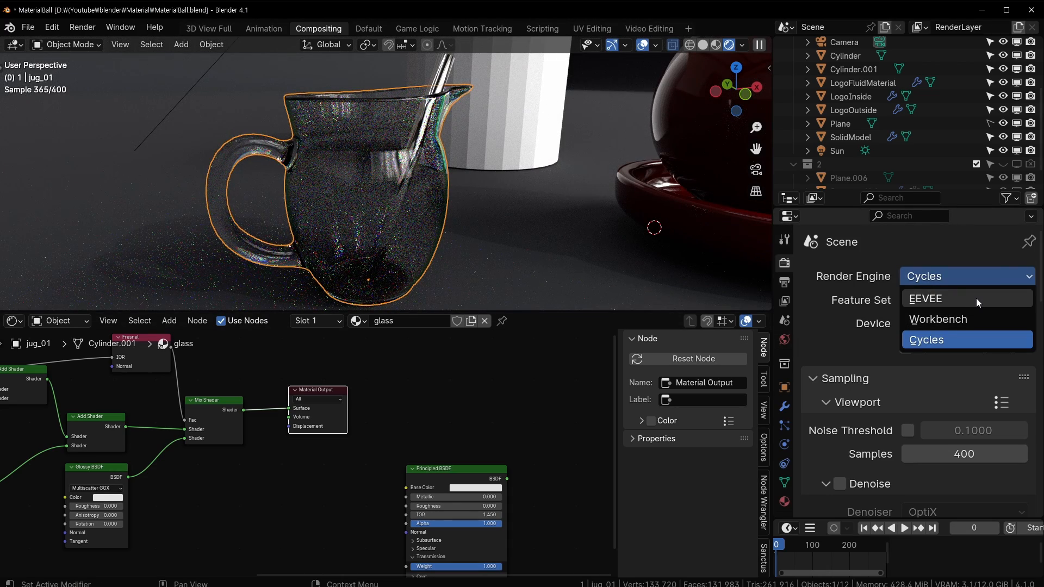
click(976, 298)
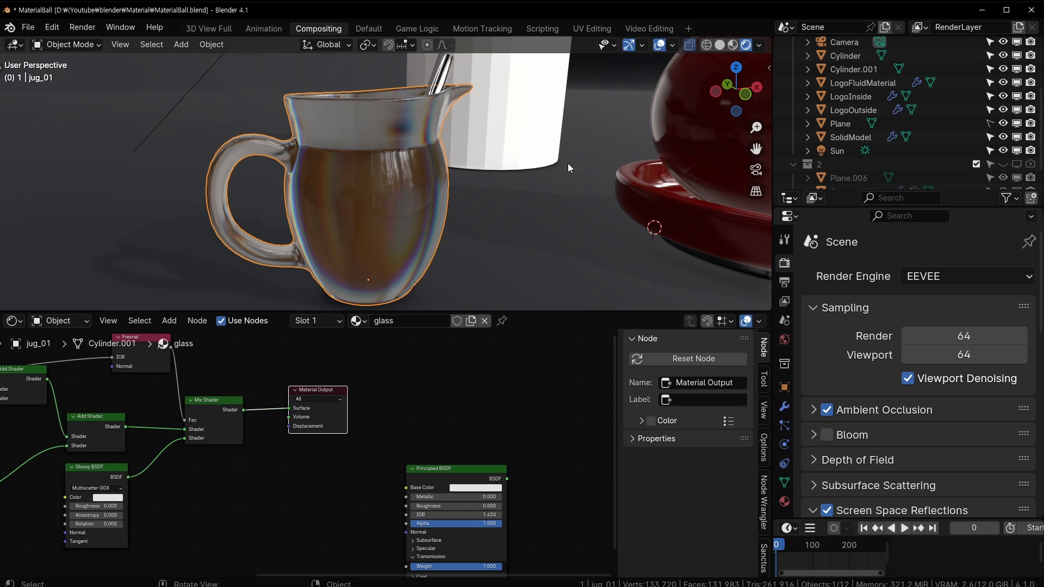
middle_drag(566, 162, 521, 197)
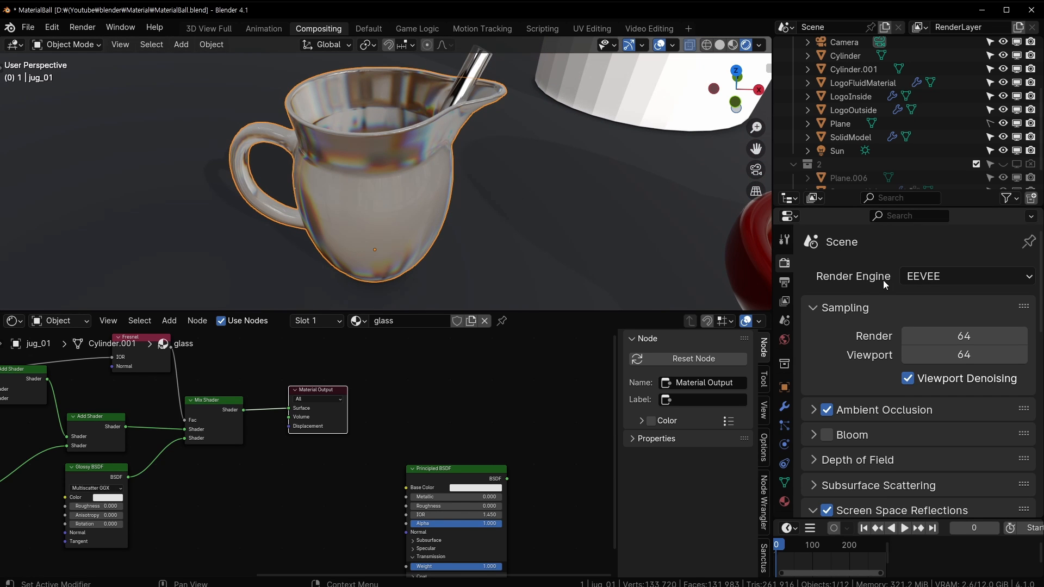
middle_drag(423, 151, 382, 164)
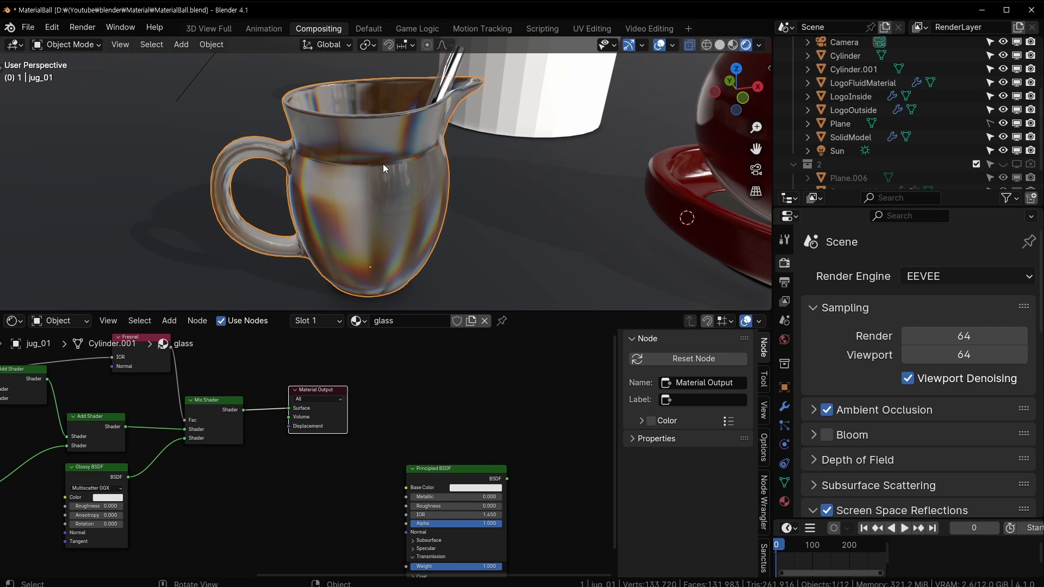
mouse_move(382, 164)
middle_down()
mouse_move(462, 152)
mouse_move(362, 259)
mouse_move(364, 223)
mouse_move(393, 175)
middle_up()
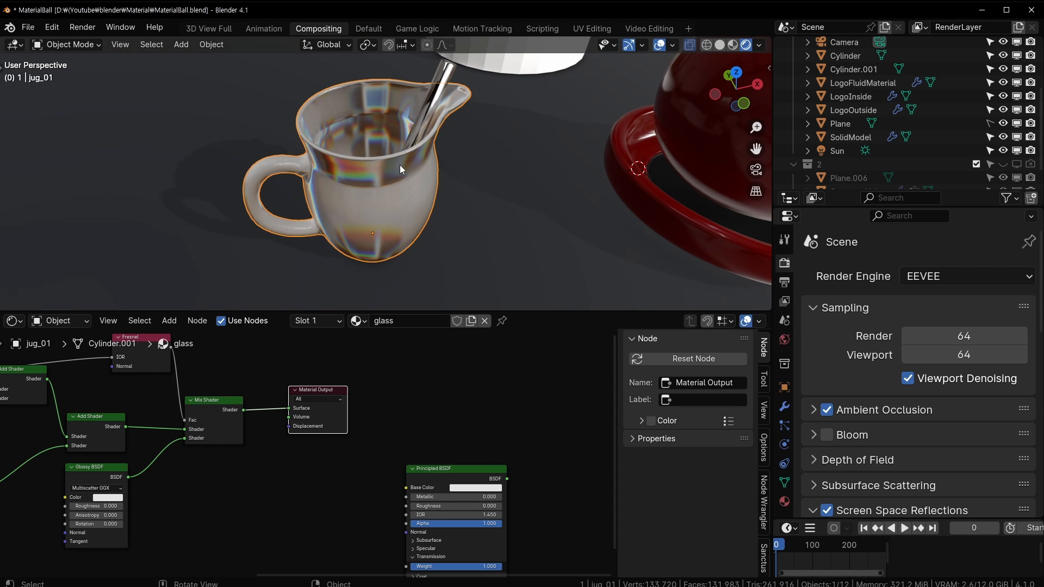
middle_drag(557, 215, 396, 181)
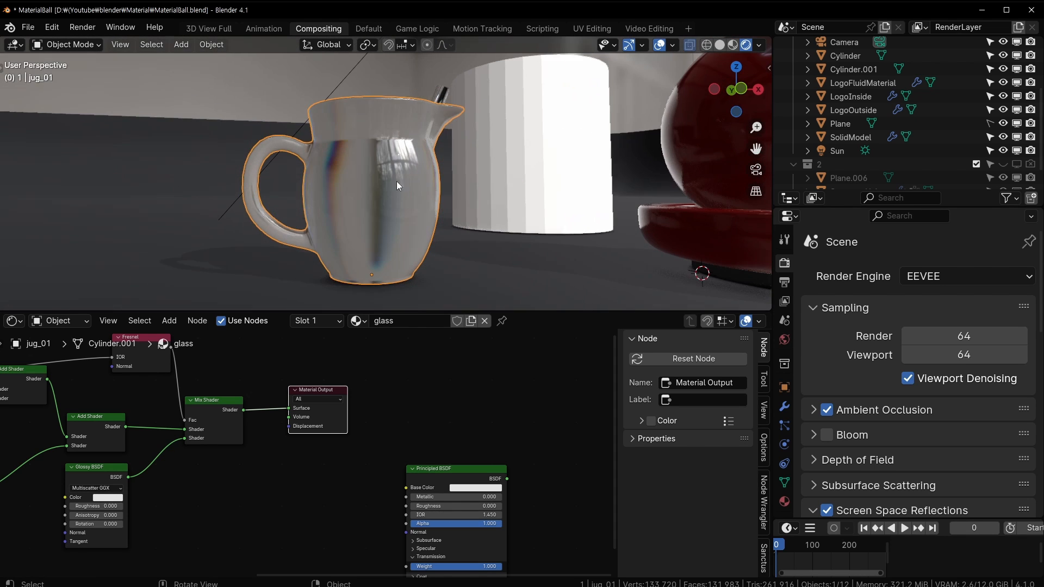
- Hide the viewport overlays so the jug shows without its selection outline
click(368, 172)
click(368, 172)
click(659, 45)
middle_drag(364, 163, 372, 166)
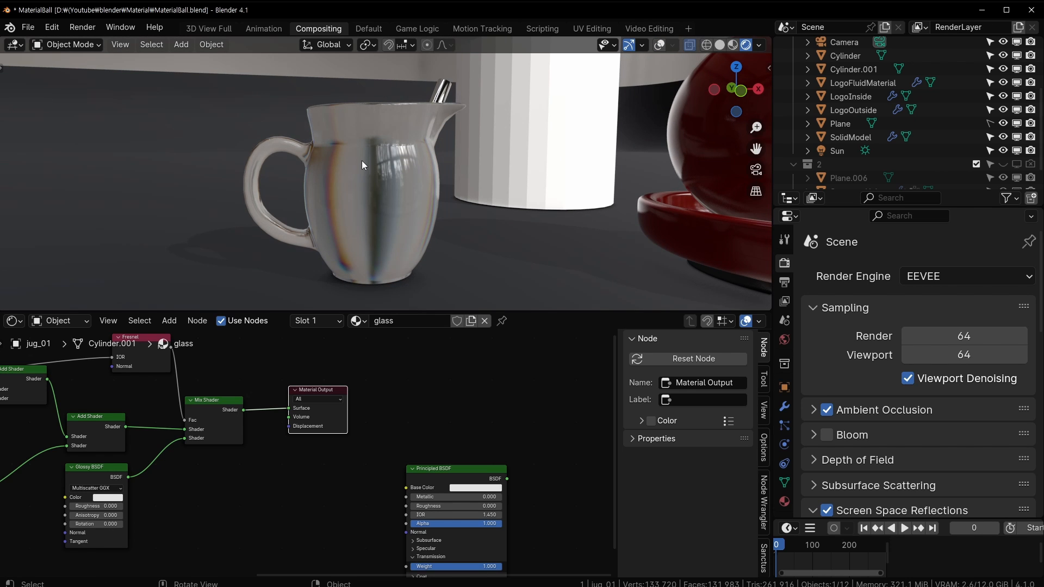
- Examine the jug's EEVEE glass shading and dispersion colours up close and from several angles against its node setup
scroll(395, 161, up, 2)
middle_drag(371, 426, 535, 450)
scroll(435, 436, down, 2)
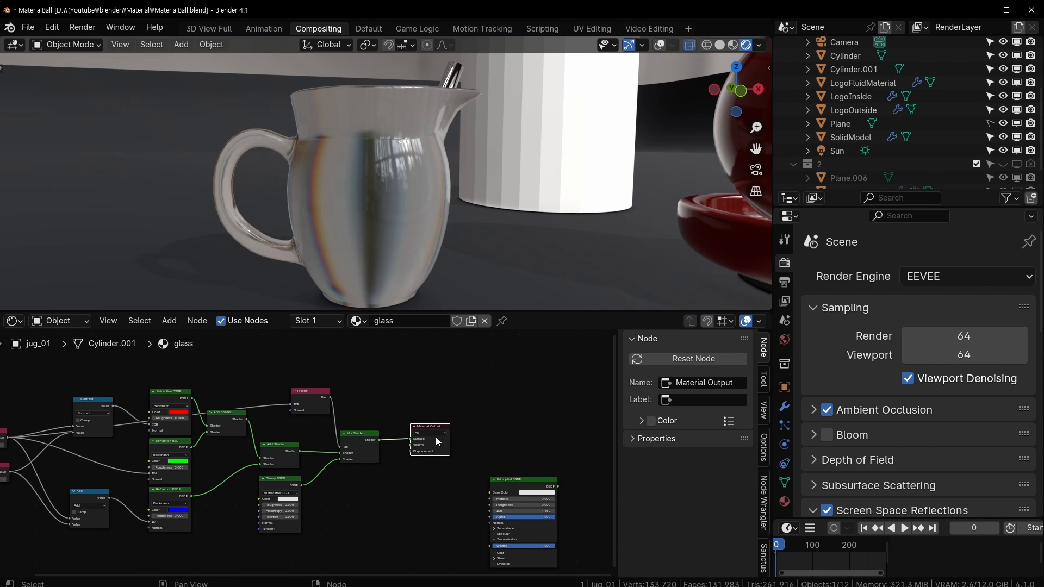
scroll(360, 377, up, 2)
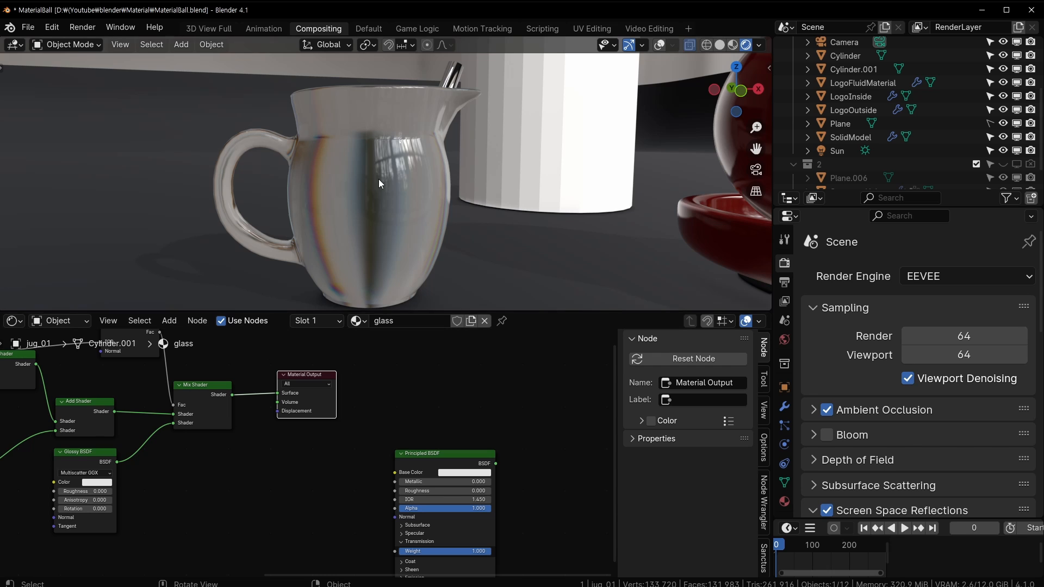
scroll(380, 185, up, 4)
middle_drag(363, 220, 452, 187)
scroll(347, 210, up, 3)
scroll(369, 96, up, 2)
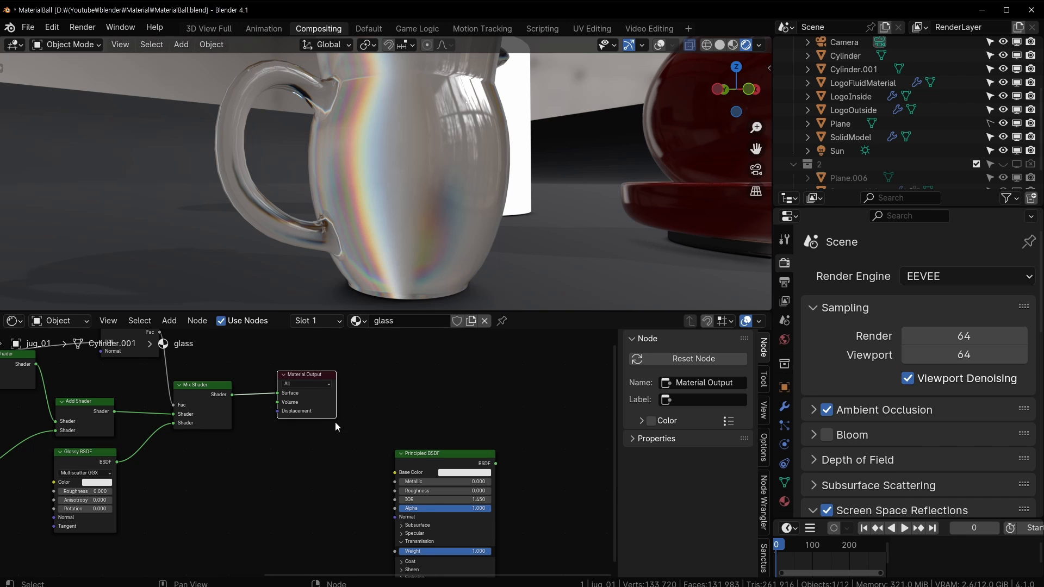
middle_drag(454, 119, 441, 154)
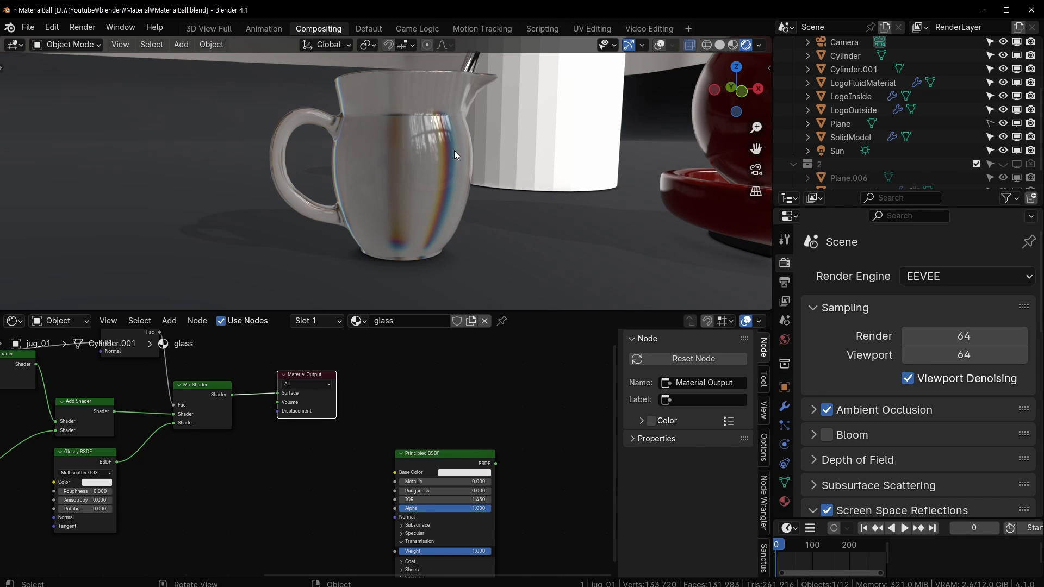
middle_drag(455, 150, 448, 173)
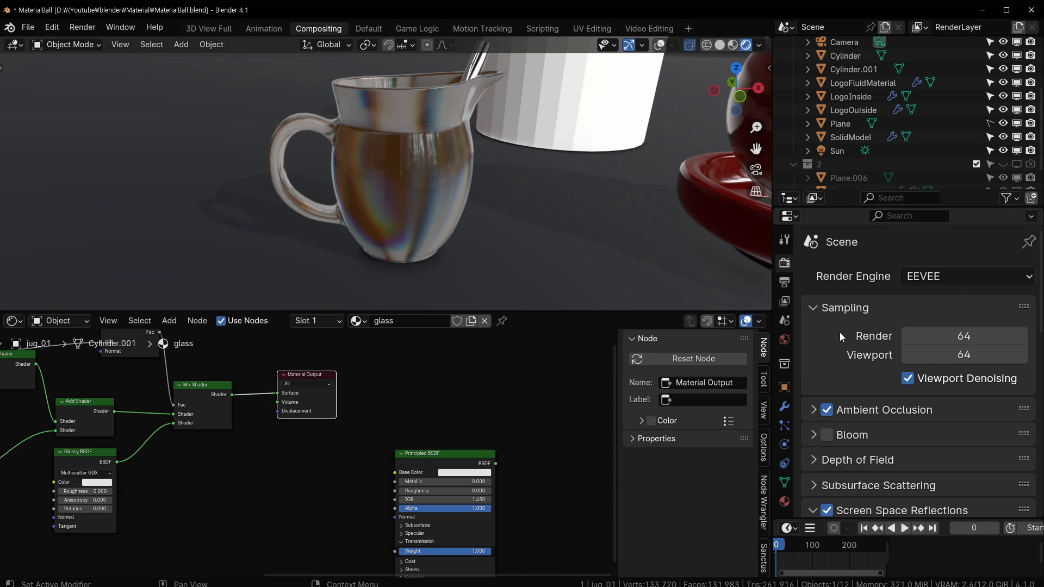
- Enable Refraction under EEVEE's Screen Space Reflections, keeping the reflections on, and check the jug
scroll(831, 348, down, 5)
click(827, 400)
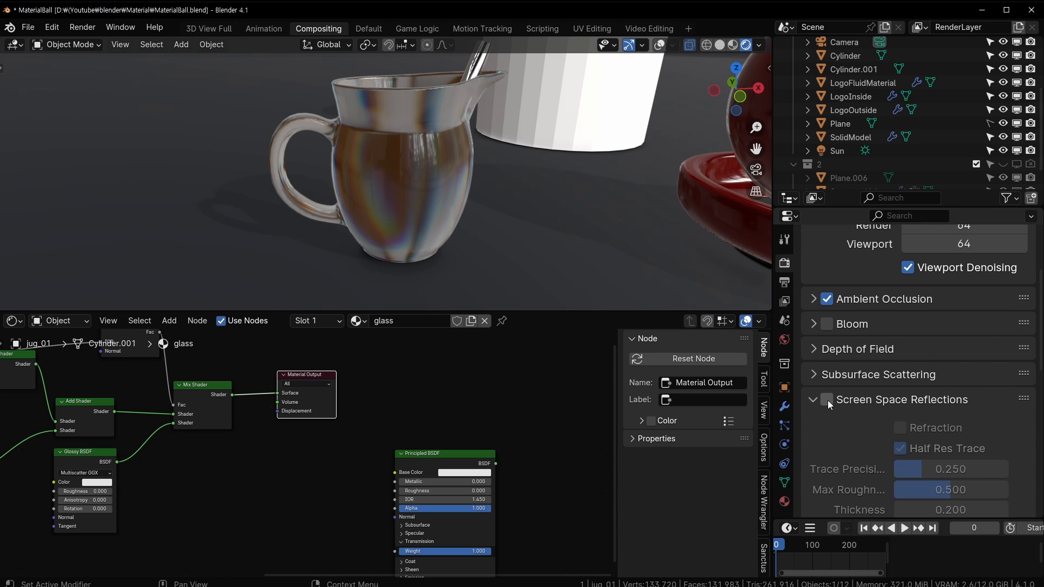
click(827, 400)
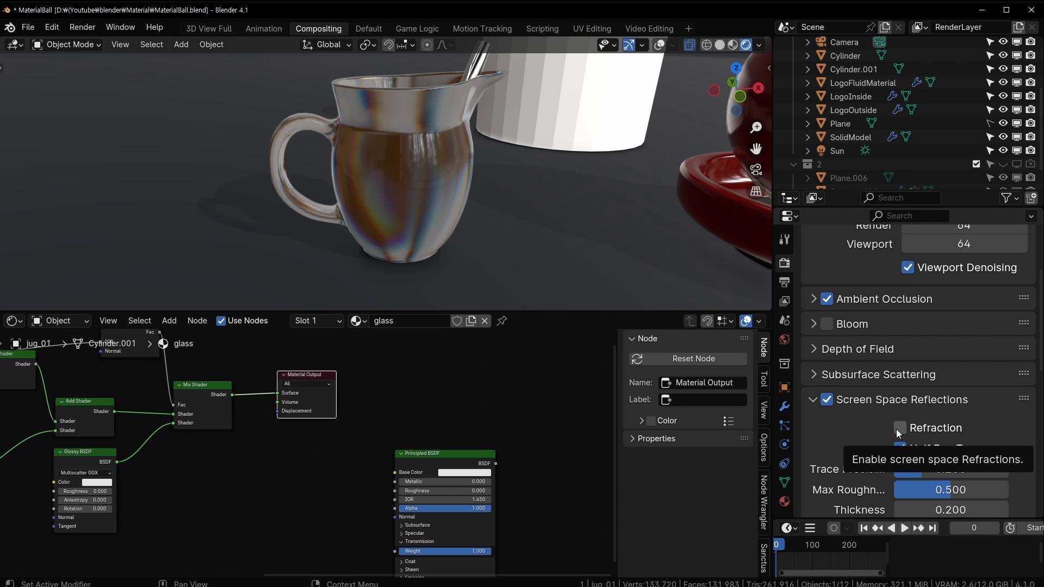
click(899, 428)
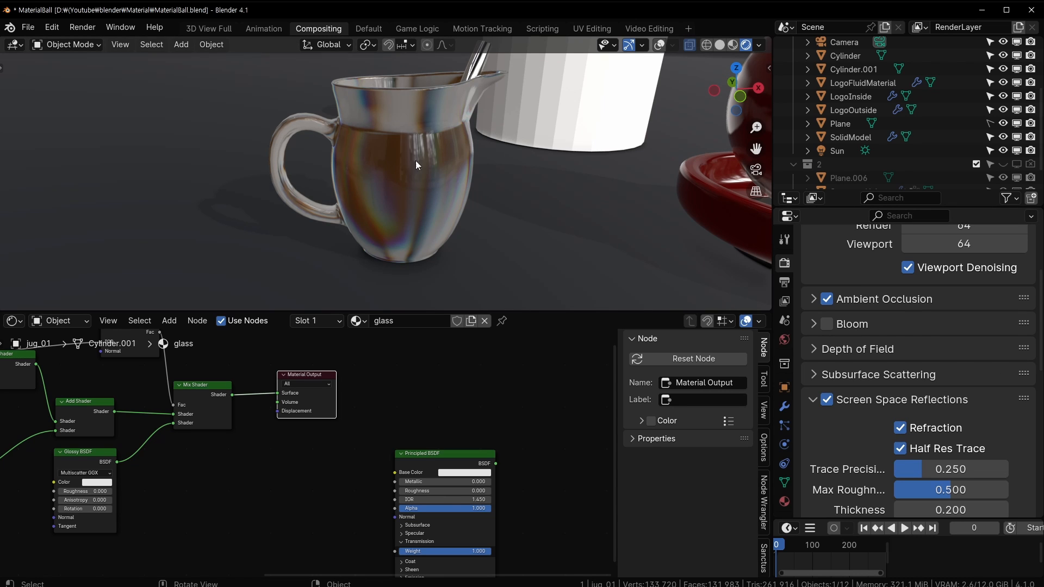
middle_drag(417, 164, 478, 157)
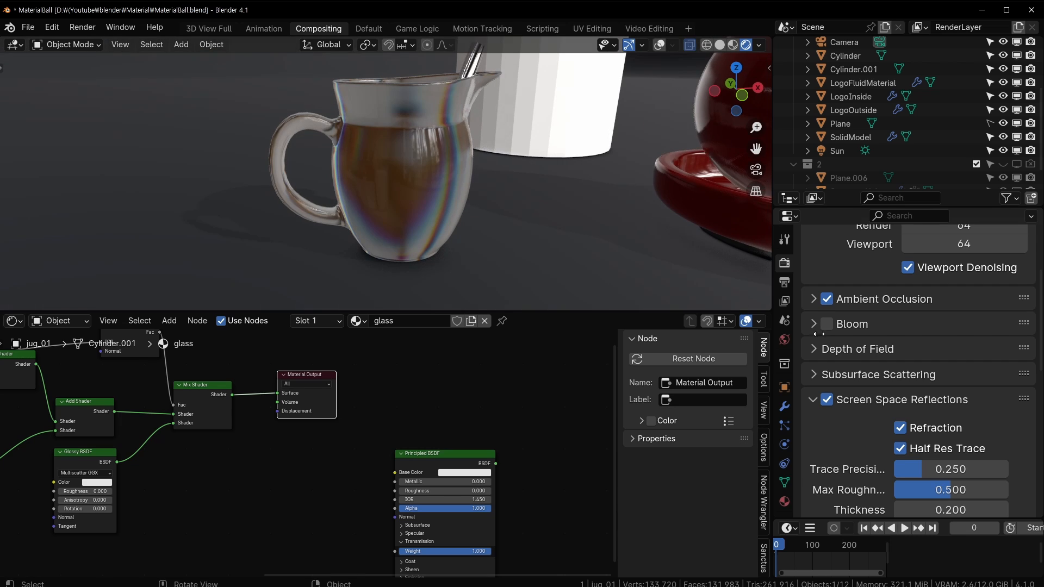
scroll(789, 283, down, 1)
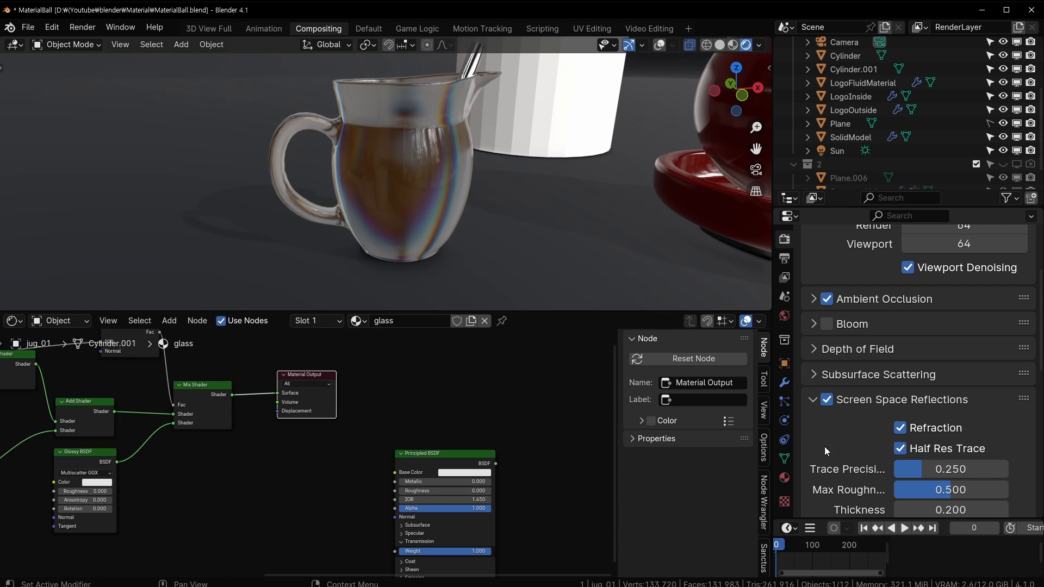
- Bring up the glass material's blend, shadow and refraction settings and examine the jug from another angle
click(787, 479)
scroll(862, 330, up, 4)
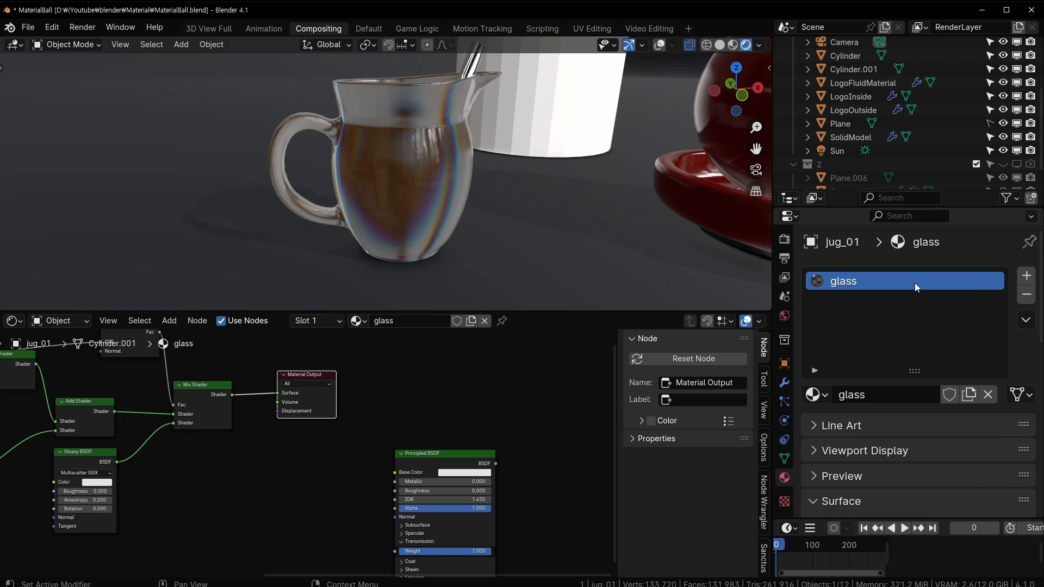
scroll(872, 380, down, 5)
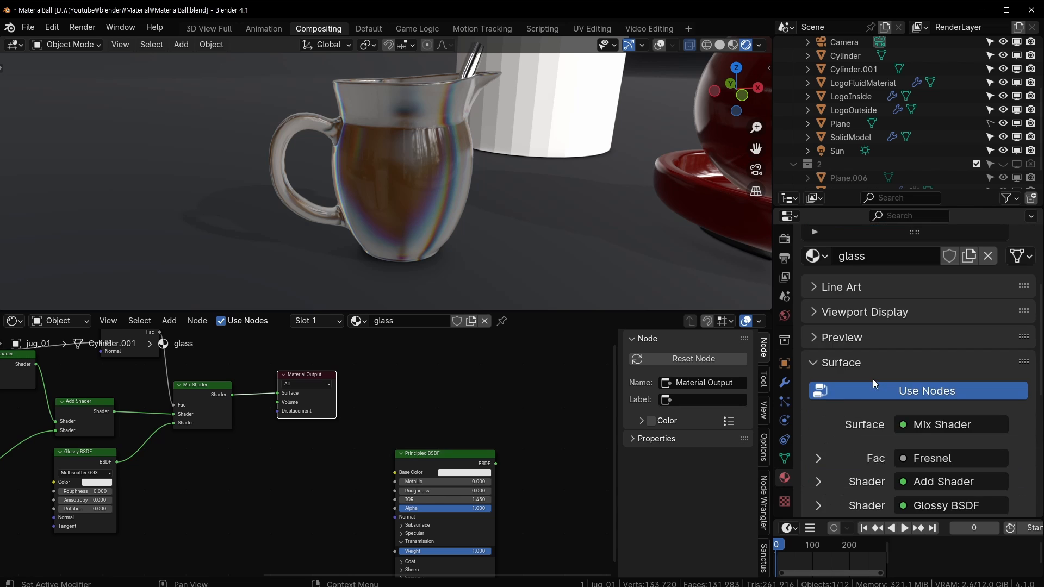
scroll(898, 365, up, 5)
scroll(876, 344, down, 1)
scroll(875, 344, down, 5)
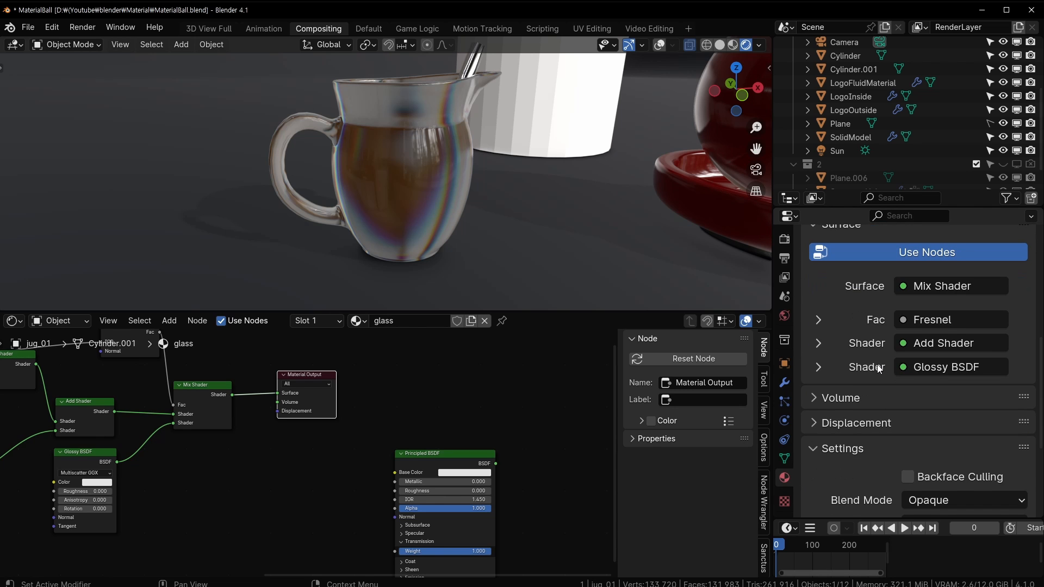
scroll(872, 354, down, 4)
scroll(859, 315, down, 2)
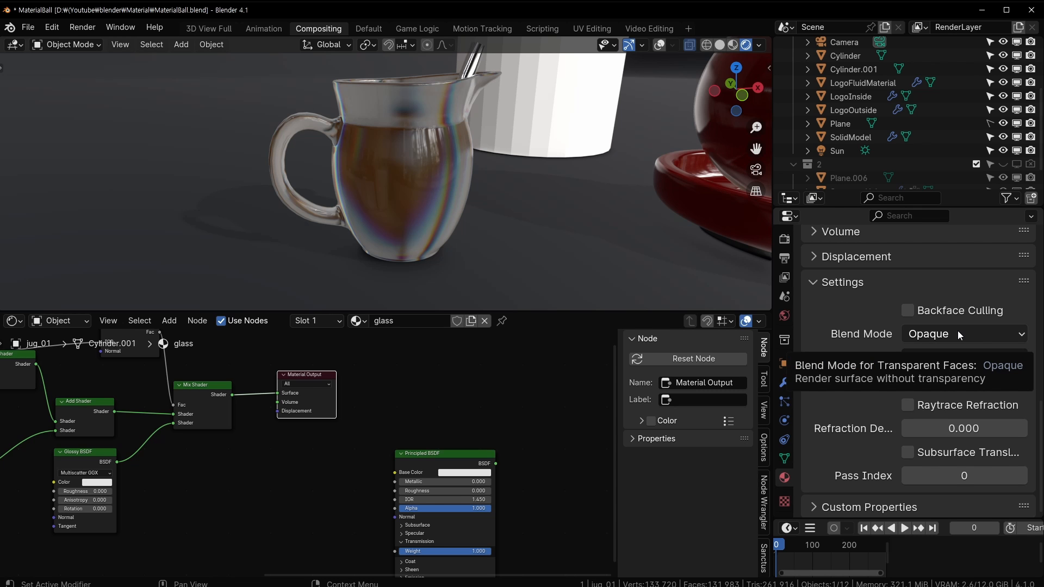
middle_drag(625, 228, 300, 162)
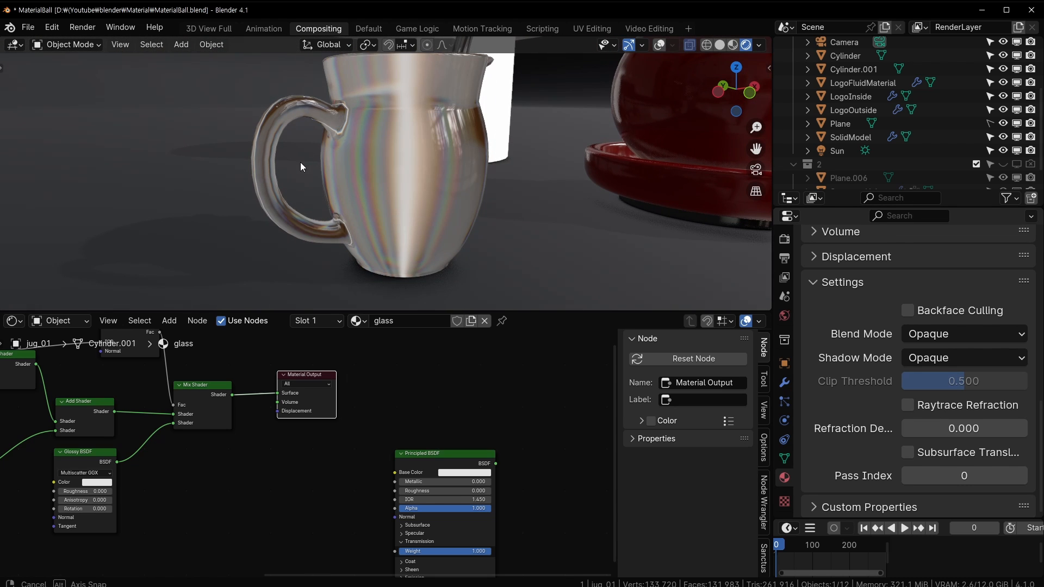
- Try Alpha Blend as the glass material's blend mode and check the jug from several angles
click(959, 341)
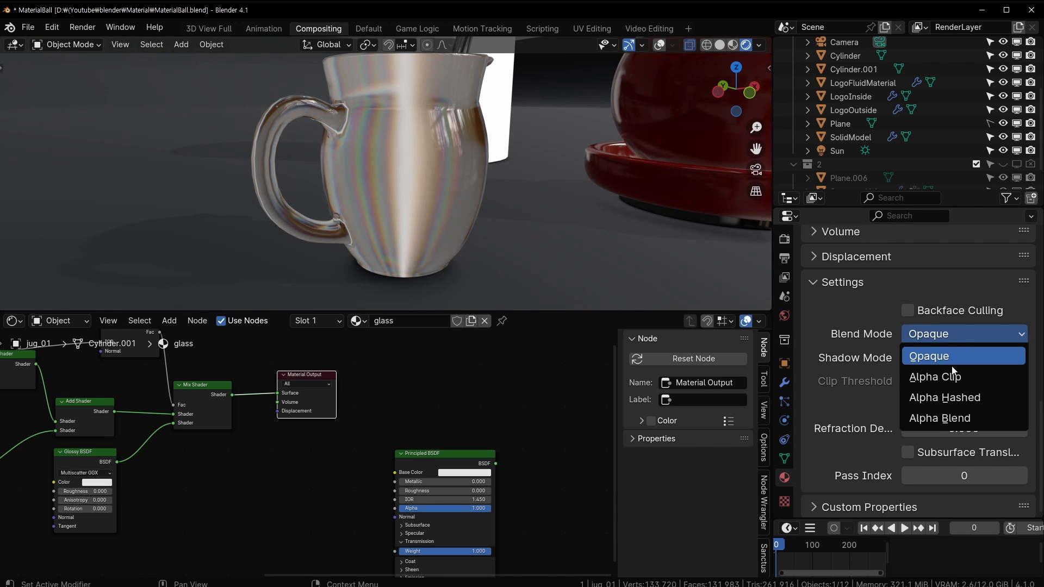
click(935, 418)
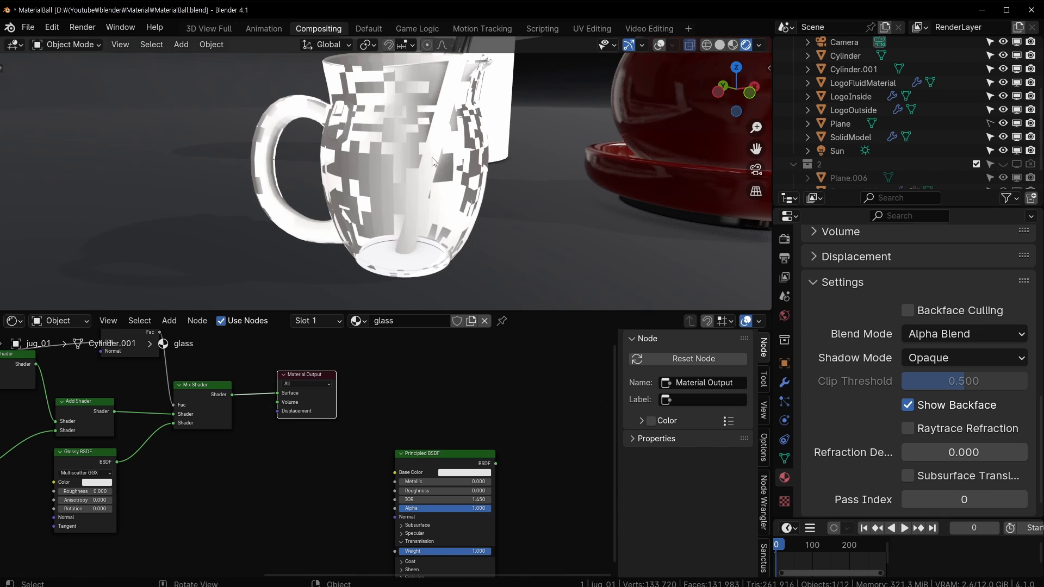
middle_drag(413, 163, 430, 234)
mouse_move(474, 170)
middle_down()
mouse_move(464, 206)
mouse_move(537, 187)
mouse_move(433, 157)
mouse_move(416, 130)
mouse_move(201, 193)
mouse_move(425, 188)
mouse_move(464, 226)
mouse_move(529, 223)
mouse_move(452, 154)
mouse_move(432, 233)
mouse_move(448, 167)
mouse_move(428, 217)
mouse_move(492, 161)
mouse_move(456, 166)
middle_up()
scroll(437, 152, up, 2)
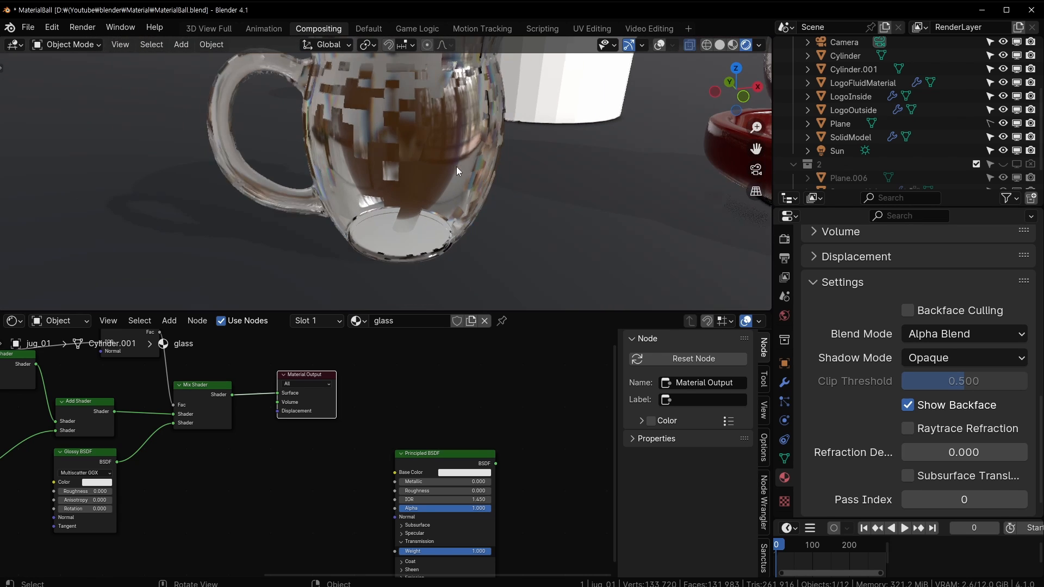
- Set the glass material's blend mode to Alpha Hashed and check the jug from above
click(983, 335)
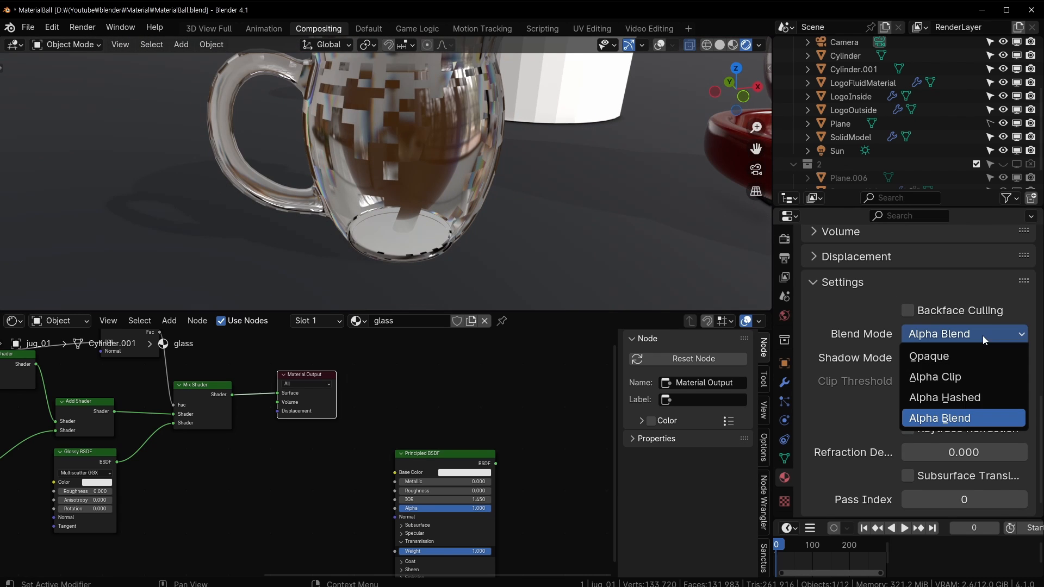
click(962, 399)
middle_drag(516, 158, 501, 212)
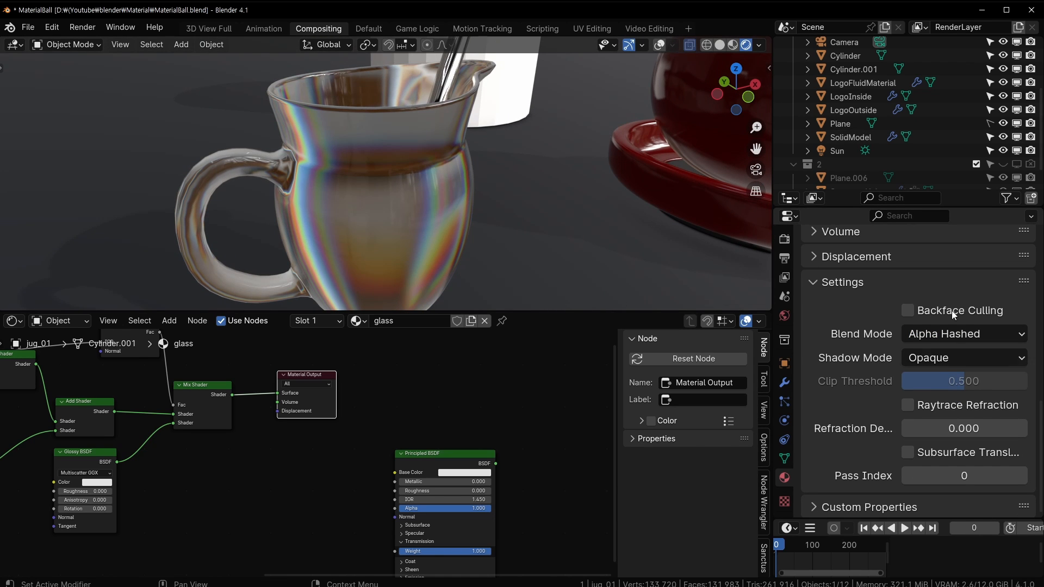
- Enable Raytrace Refraction for the glass material, check the jug from the side, and widen the properties area slightly
click(941, 407)
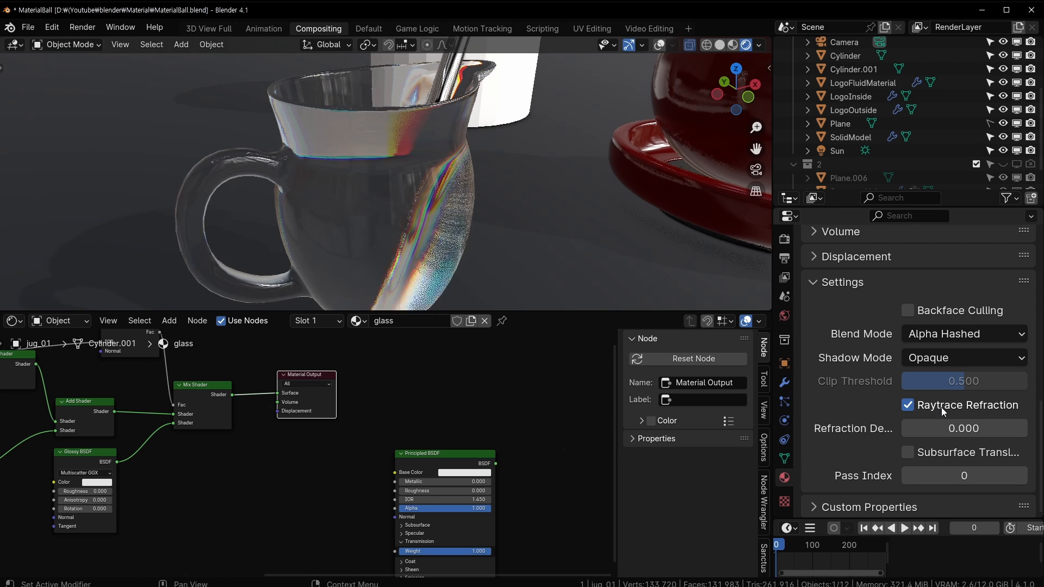
middle_drag(653, 228, 472, 217)
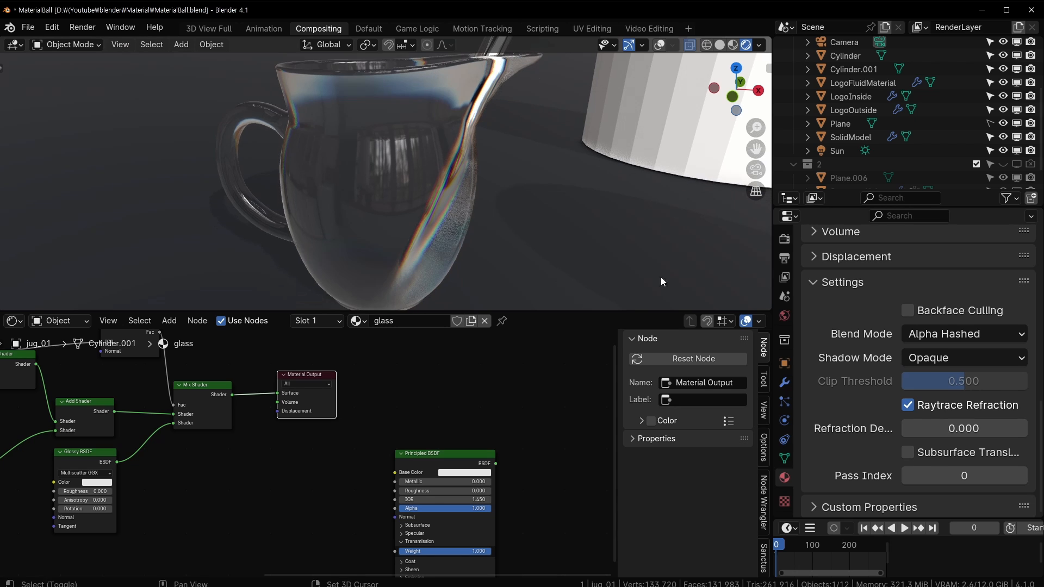
mouse_move(772, 421)
mouse_down()
mouse_move(701, 421)
mouse_move(782, 420)
mouse_move(762, 419)
mouse_up()
scroll(559, 222, up, 2)
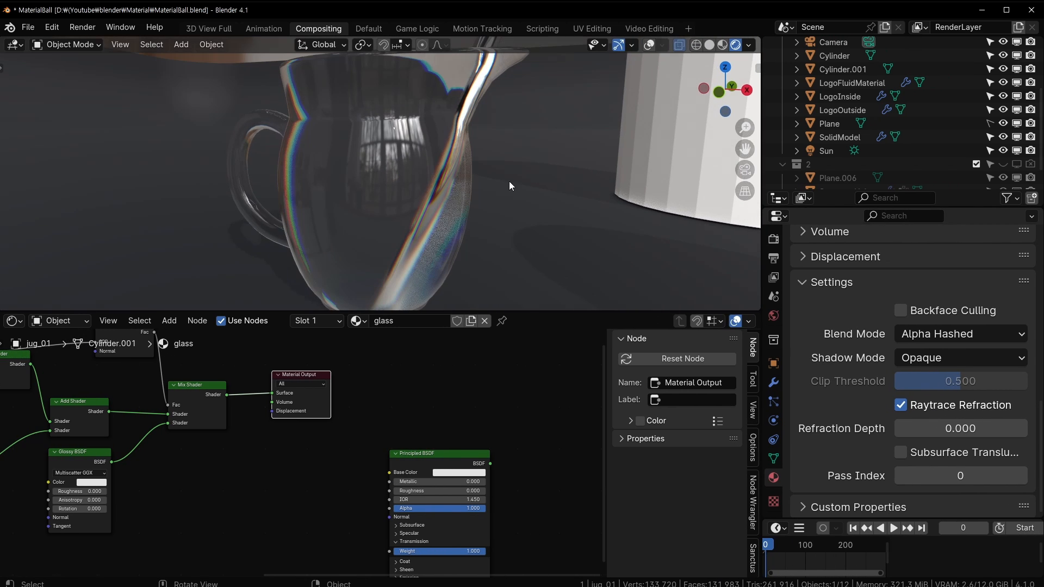
- Try a refraction depth of 0.1 on the glass material and inspect the straw through the jug
click(1034, 425)
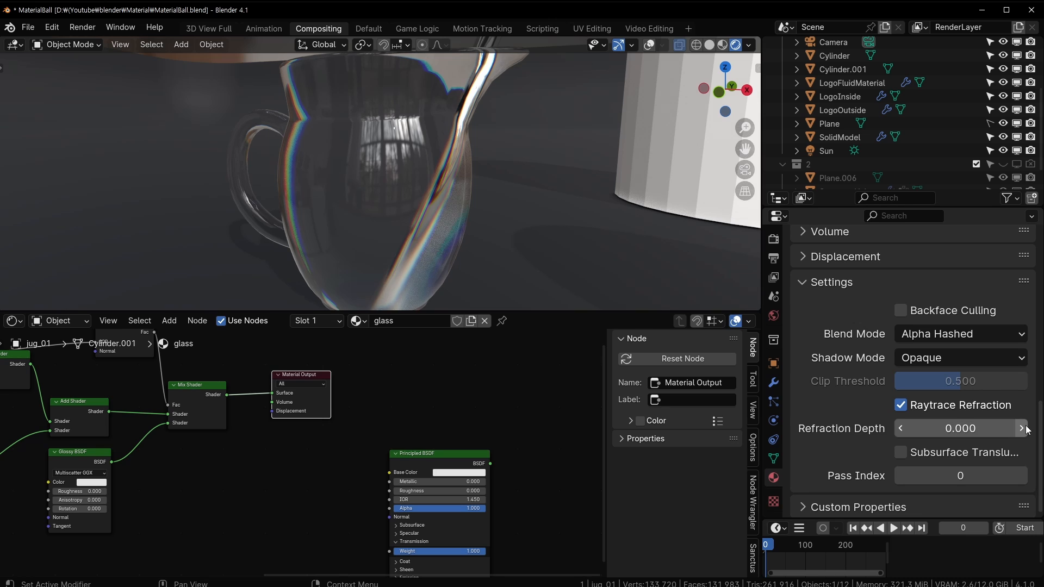
click(1024, 429)
middle_drag(576, 193, 540, 217)
scroll(518, 186, down, 2)
key(ctrl+space)
middle_drag(566, 298, 611, 341)
key(ctrl+space)
middle_drag(600, 246, 549, 203)
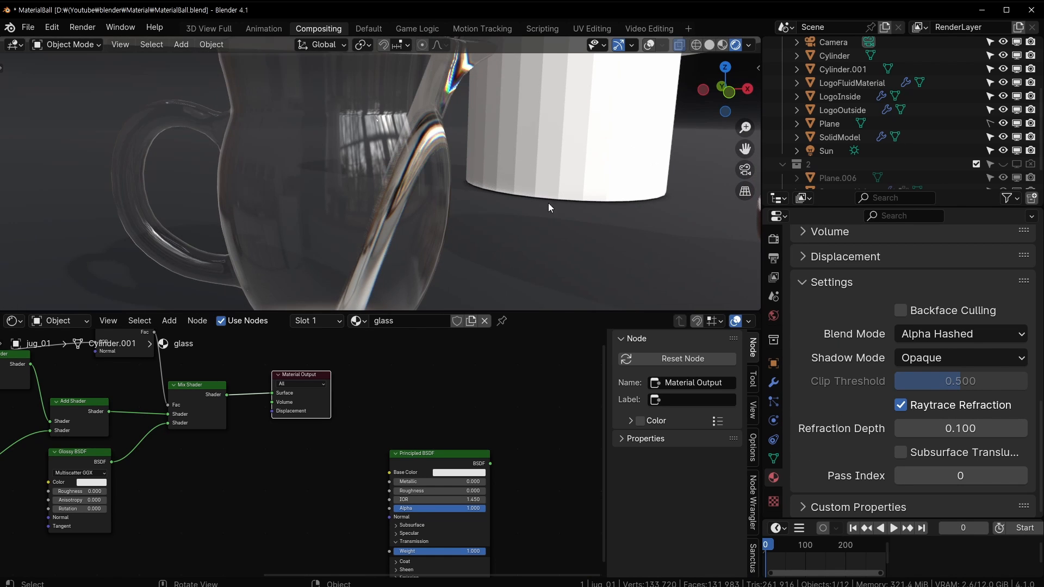
- Enlarge the 3D viewport slightly and hide the node editor's sidebar
drag(509, 310, 511, 328)
key(n)
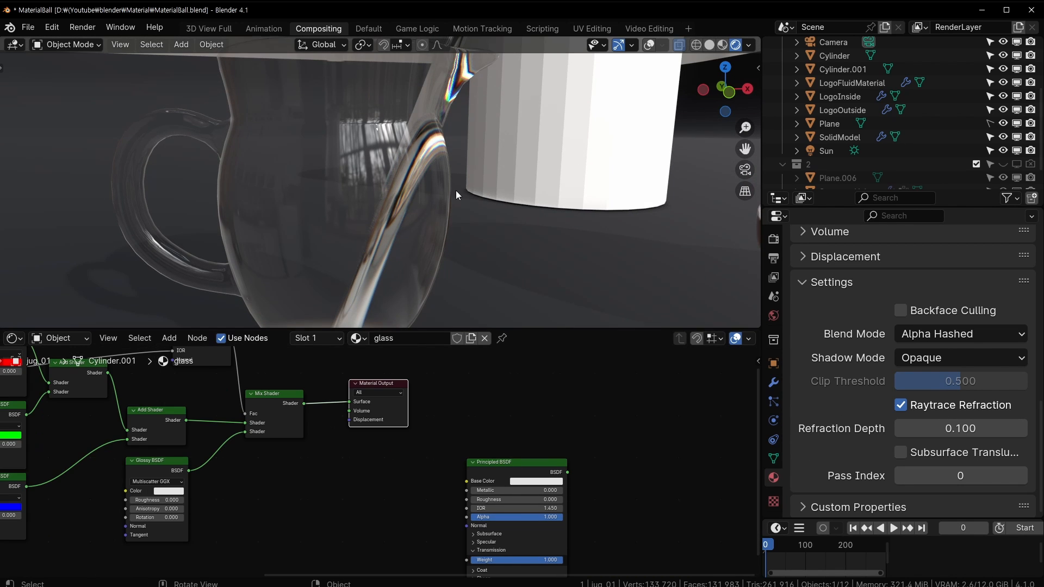
shift+middle_drag(456, 190, 503, 207)
- Try refraction depths of 0.04, 0.02 and 0.1 on the glass material and compare the straw's distortion
mouse_move(973, 429)
mouse_down()
mouse_move(1008, 429)
mouse_move(964, 429)
mouse_up()
click(968, 432)
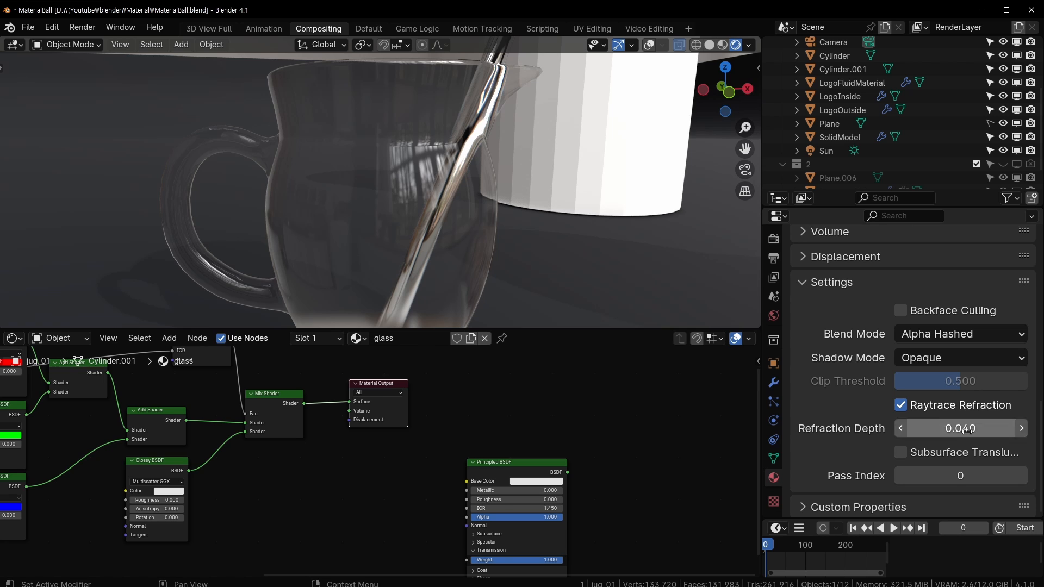
text(0.02)
key(Return)
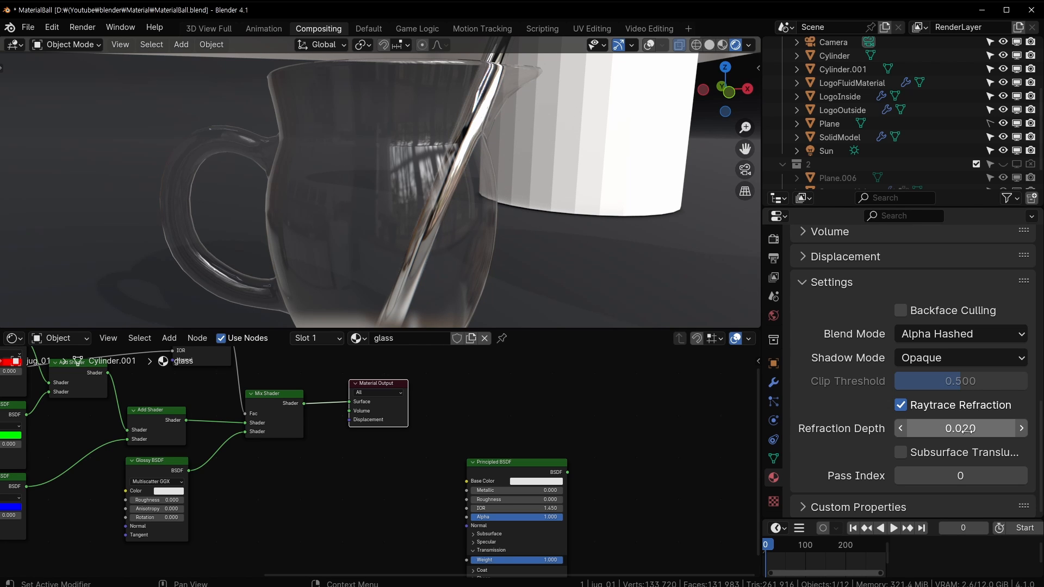
click(967, 432)
text(0.04)
key(Return)
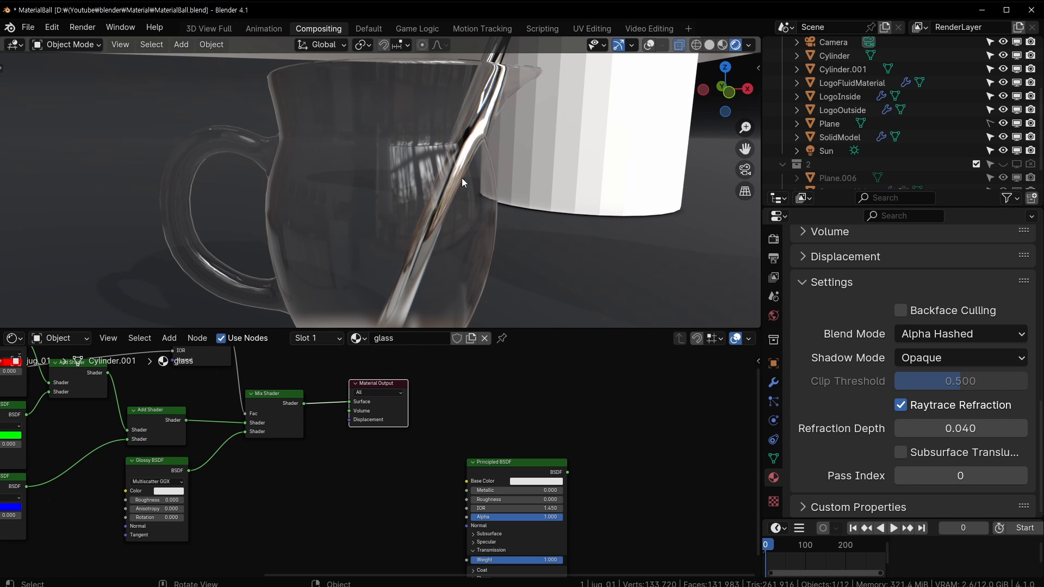
middle_drag(401, 175, 434, 174)
scroll(451, 80, down, 3)
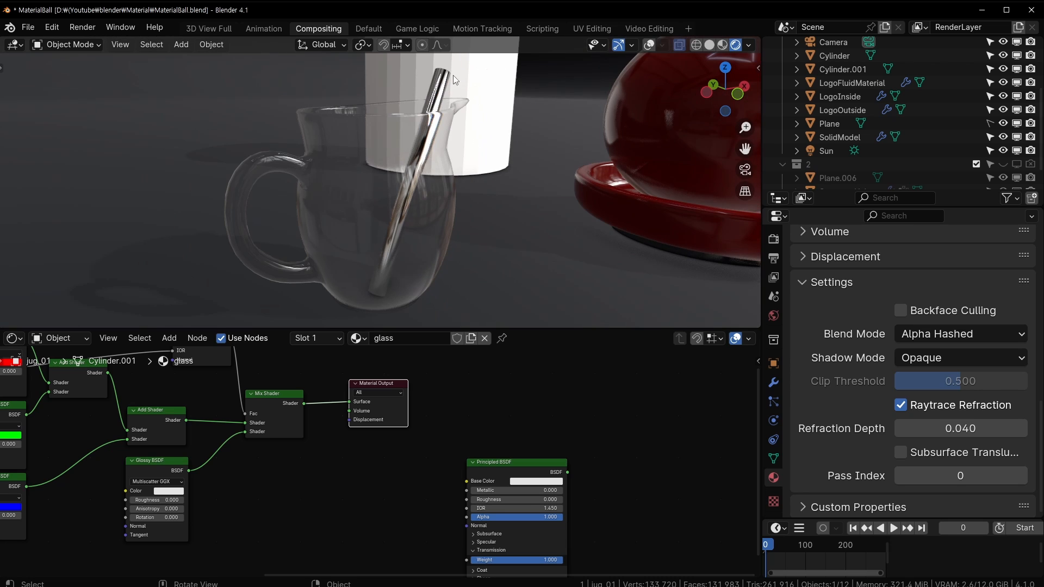
click(983, 428)
text(0.)
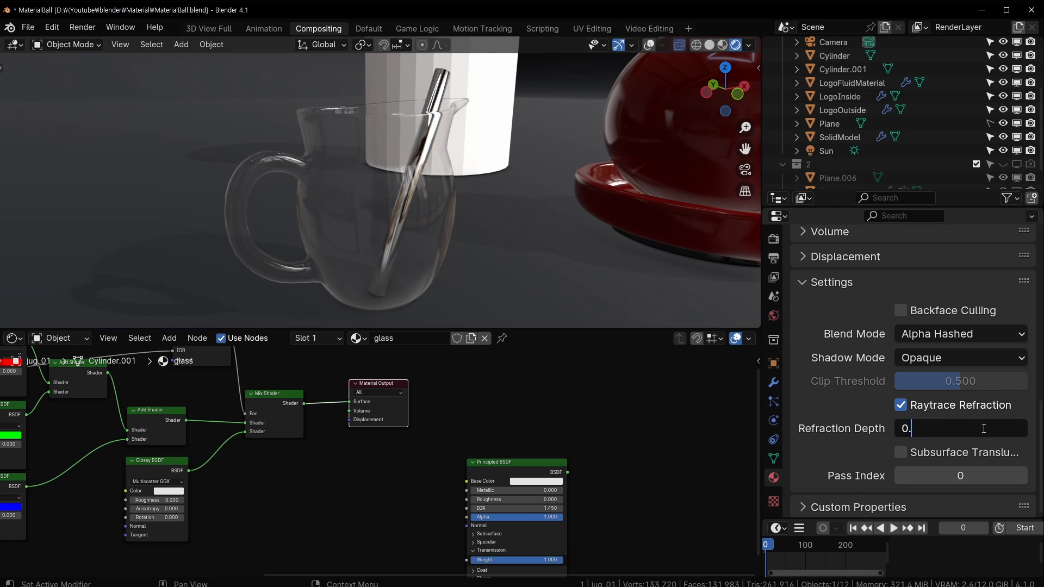
text(1)
key(Return)
- Set the glass material's refraction depth to 0.05, save the file, and check the jug from several angles
click(984, 428)
text(0.05)
key(Return)
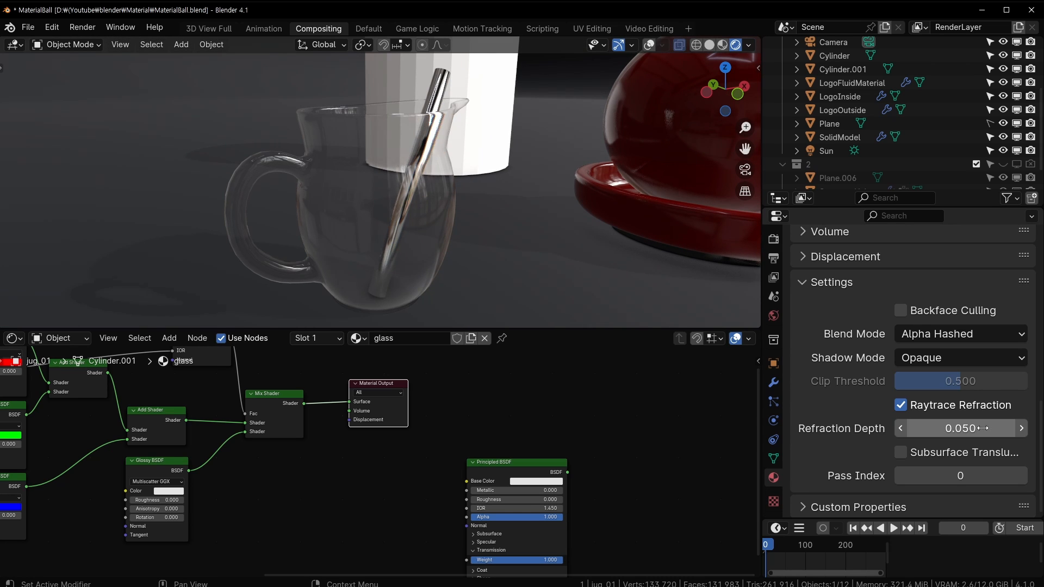
middle_drag(596, 239, 473, 224)
key(ctrl+s)
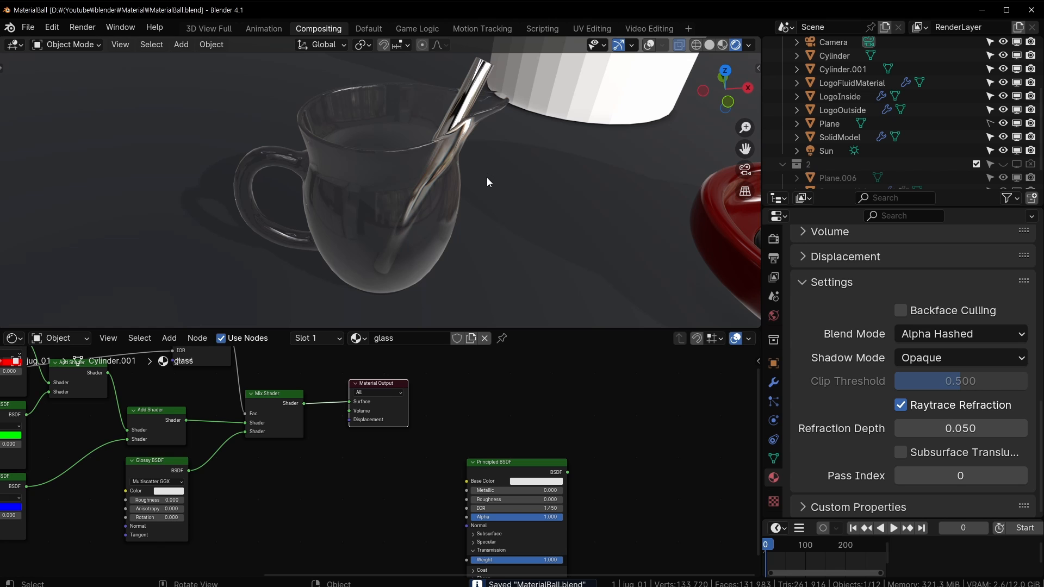
middle_drag(487, 179, 371, 210)
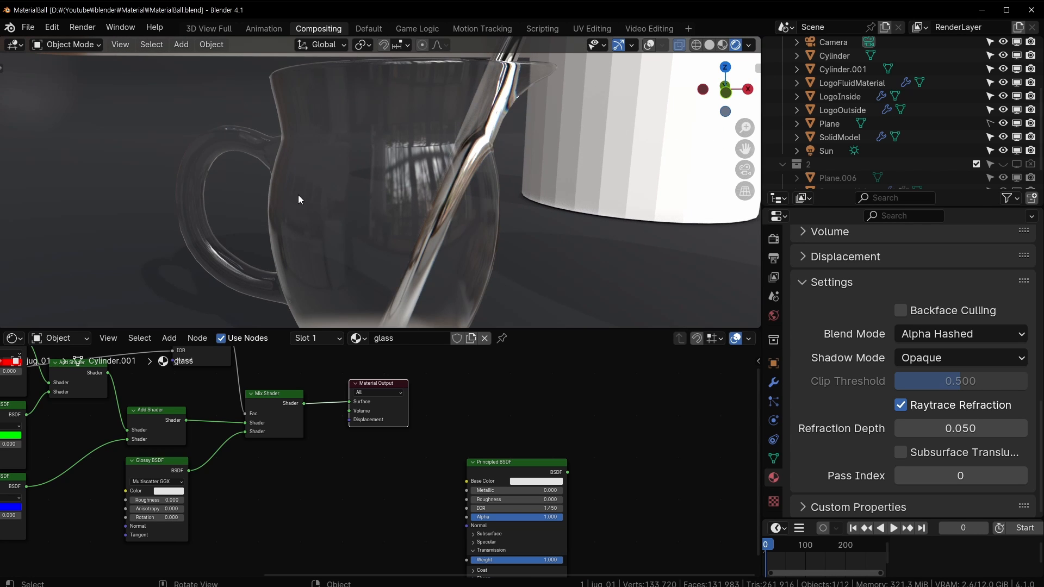
mouse_move(297, 195)
middle_down()
mouse_move(458, 193)
mouse_move(396, 132)
mouse_move(285, 189)
mouse_move(317, 245)
mouse_move(307, 199)
middle_up()
- Move the Material Output and Principled BSDF nodes farther right to make room after the Mix Shader
middle_drag(474, 427, 527, 496)
drag(434, 393, 597, 573)
key(g)
click(607, 482)
click(500, 413)
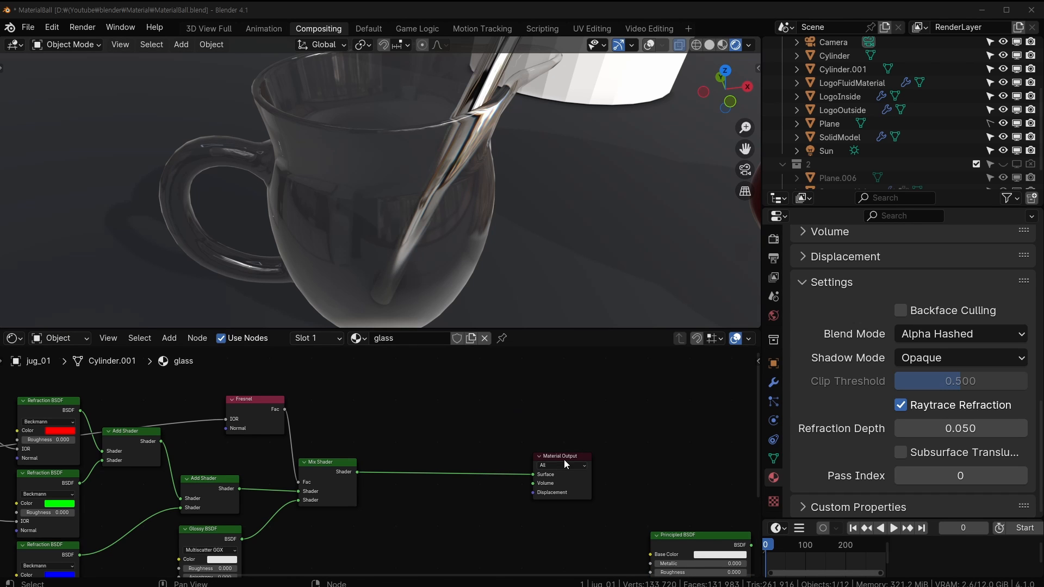
drag(563, 459, 591, 463)
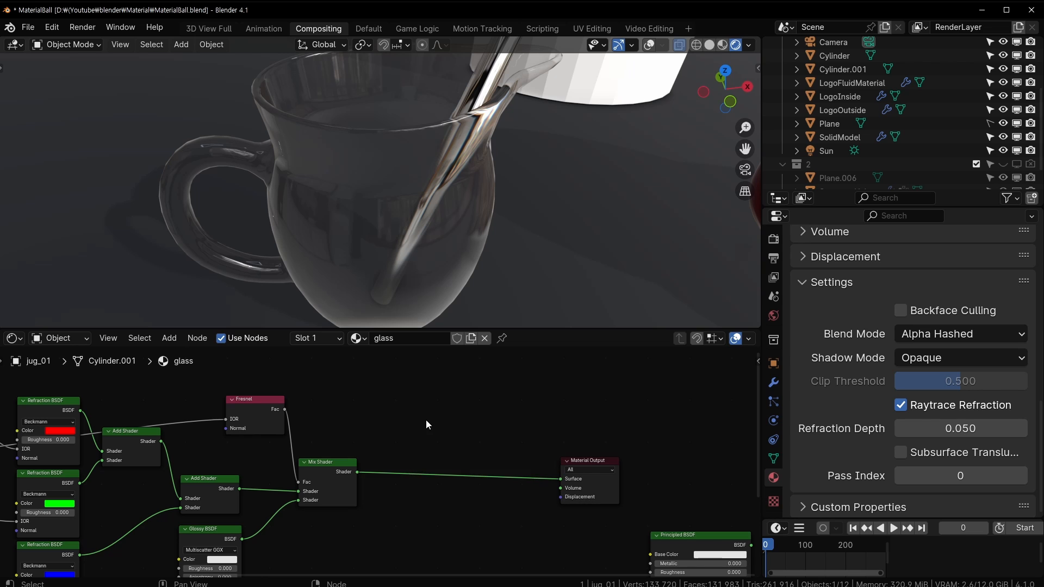
- Duplicate the Mix Shader node twice, placing one copy before the Material Output and the other above the node chain
click(328, 469)
key(shift+d)
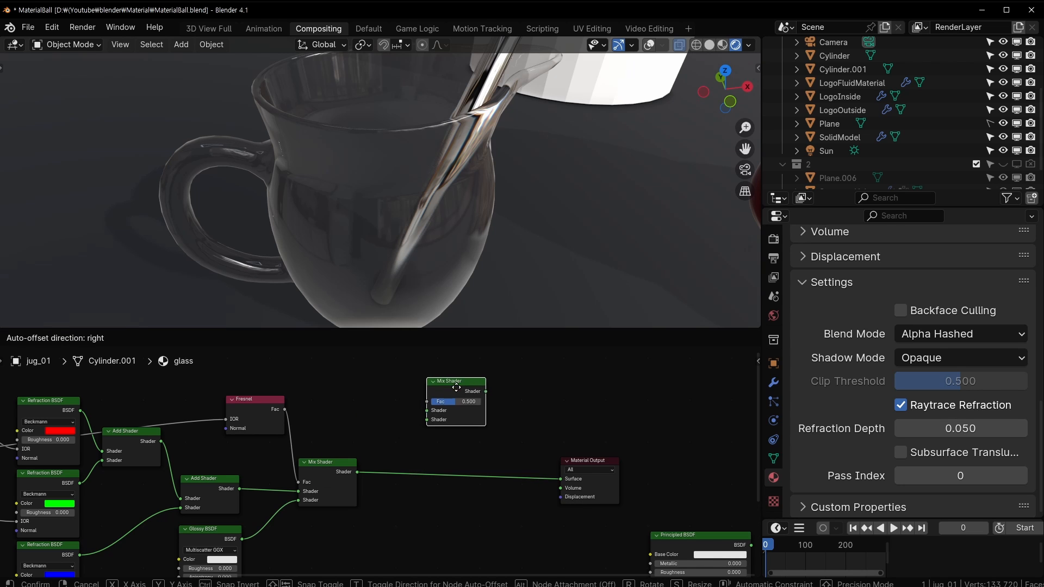
click(428, 405)
middle_drag(382, 404, 493, 475)
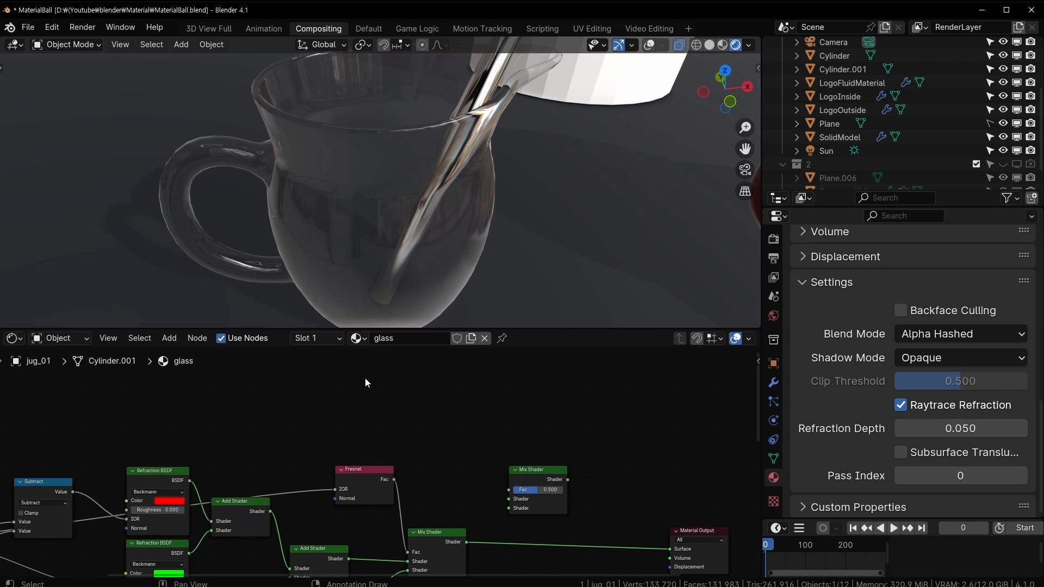
drag(541, 480, 360, 376)
middle_drag(360, 376, 490, 427)
middle_drag(306, 382, 278, 406)
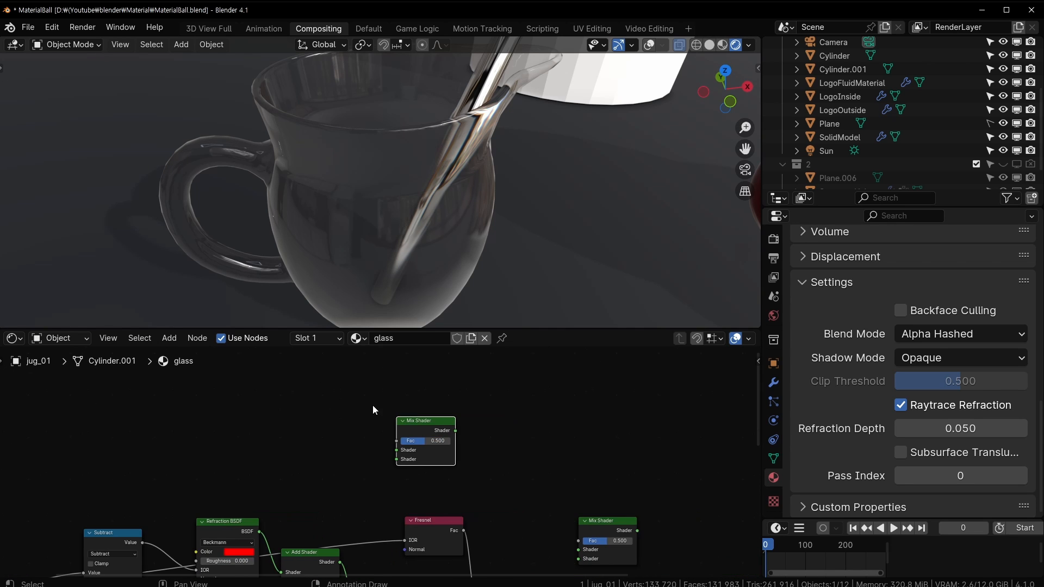
- Reposition the upper Mix Shader copy, connect its output to the Material Output, and save the file
middle_drag(373, 407, 373, 426)
drag(421, 434, 432, 421)
ctrl+shift+click(438, 425)
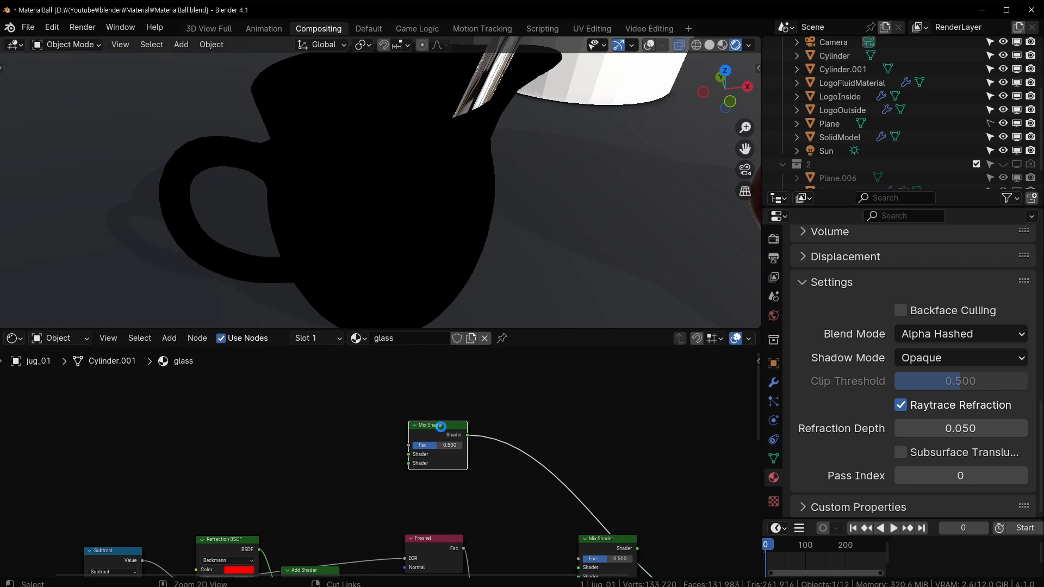
key(ctrl+s)
- Add a Layer Weight node to the left of the upper Mix Shader
key(shift+a)
mouse_move(308, 395)
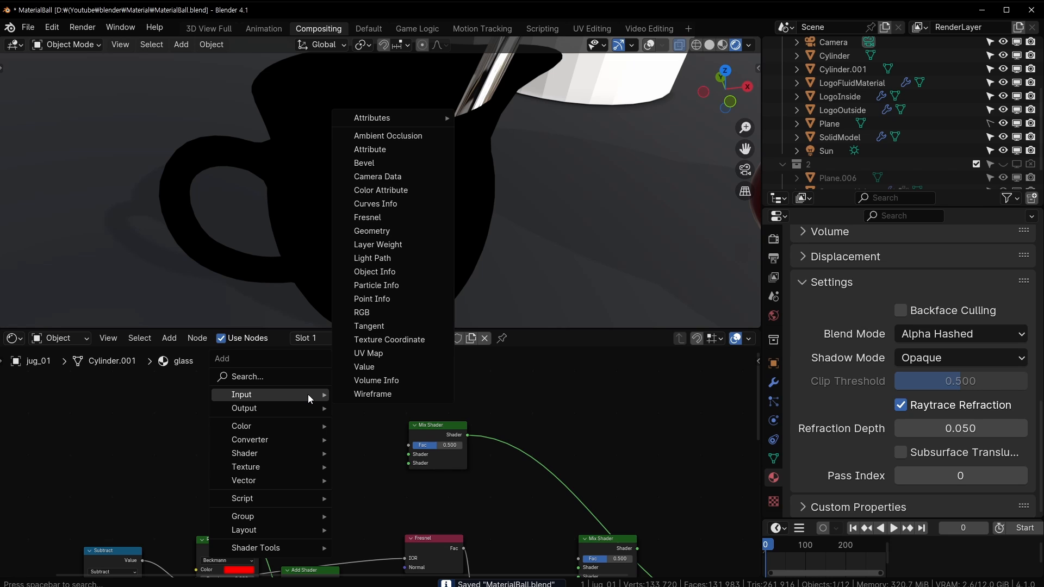
click(428, 541)
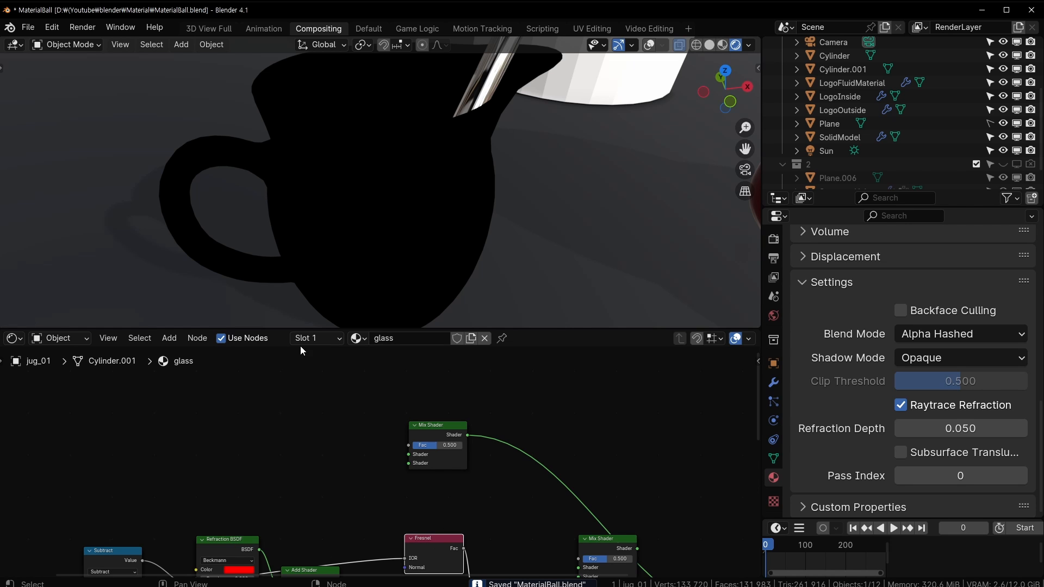
key(shift+a)
mouse_move(316, 389)
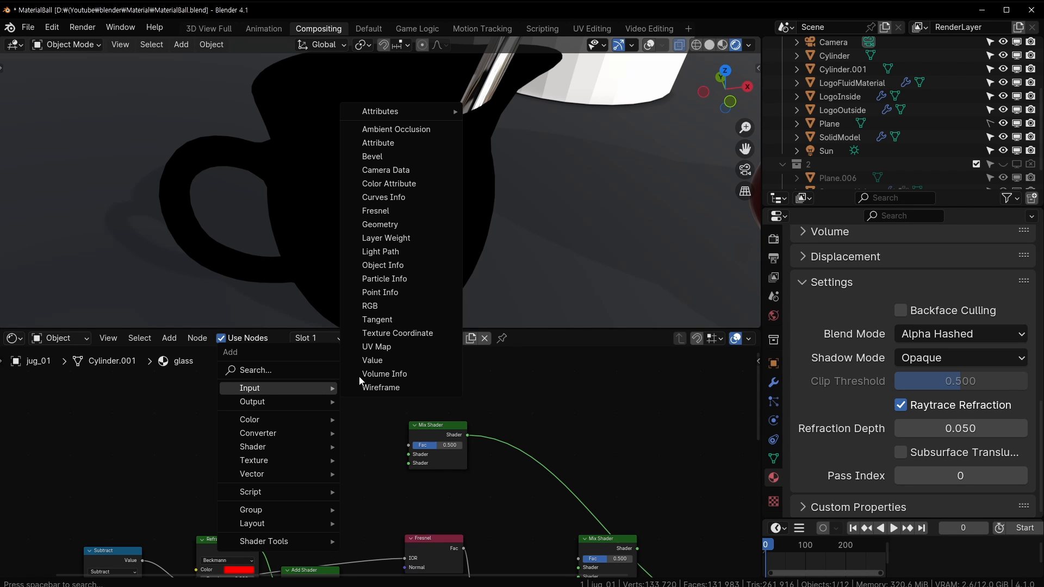
click(392, 238)
click(337, 403)
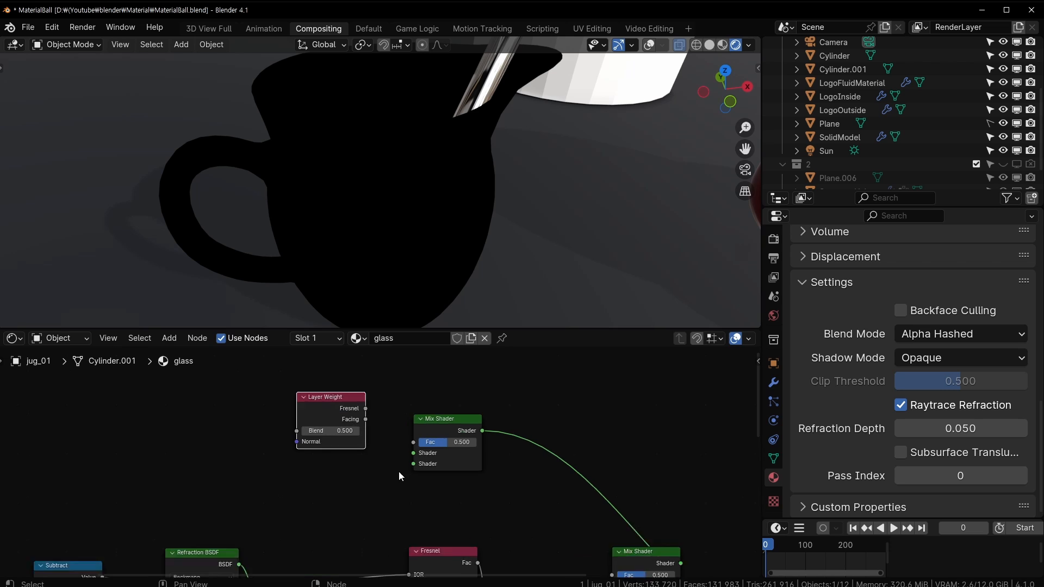
scroll(305, 391, up, 2)
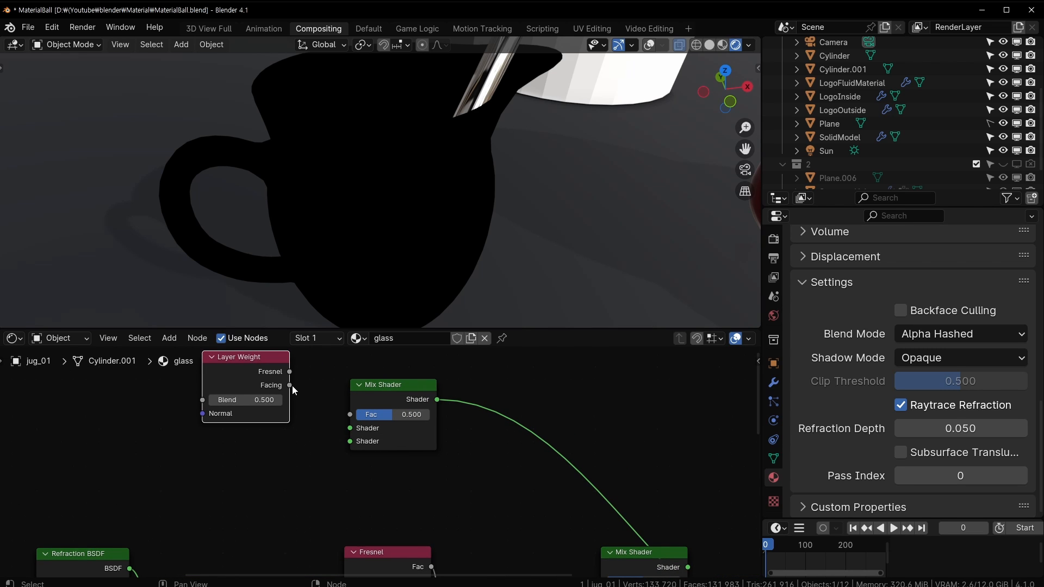
- Connect the Layer Weight node's Facing output to the Fac input of the upper Mix Shader
drag(256, 357, 350, 414)
drag(236, 383, 248, 337)
middle_drag(209, 414, 231, 392)
- Add a Transparent BSDF below the Layer Weight node and connect it to the upper Mix Shader's first Shader input
key(shift+a)
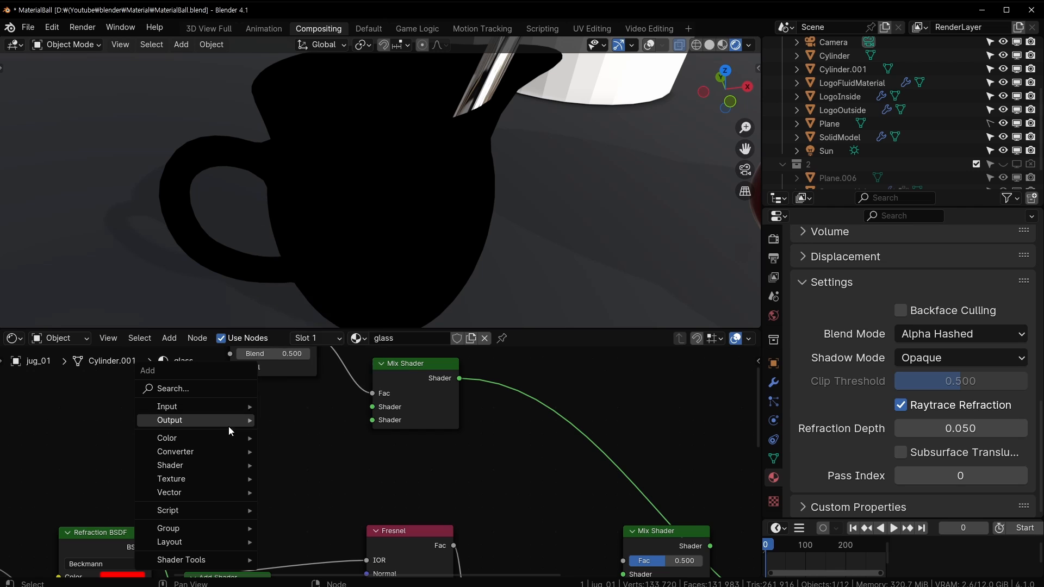
mouse_move(226, 467)
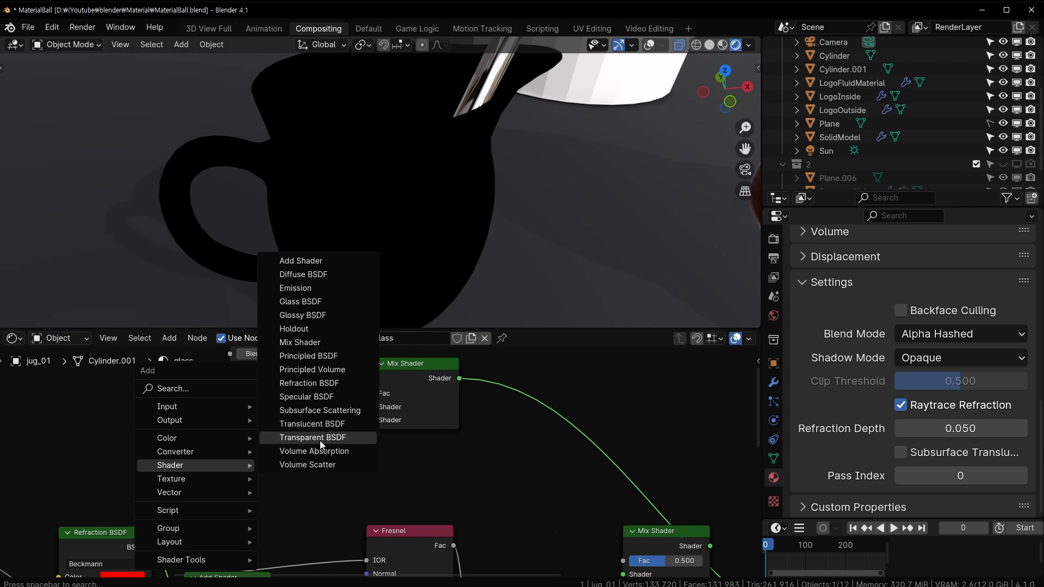
click(304, 439)
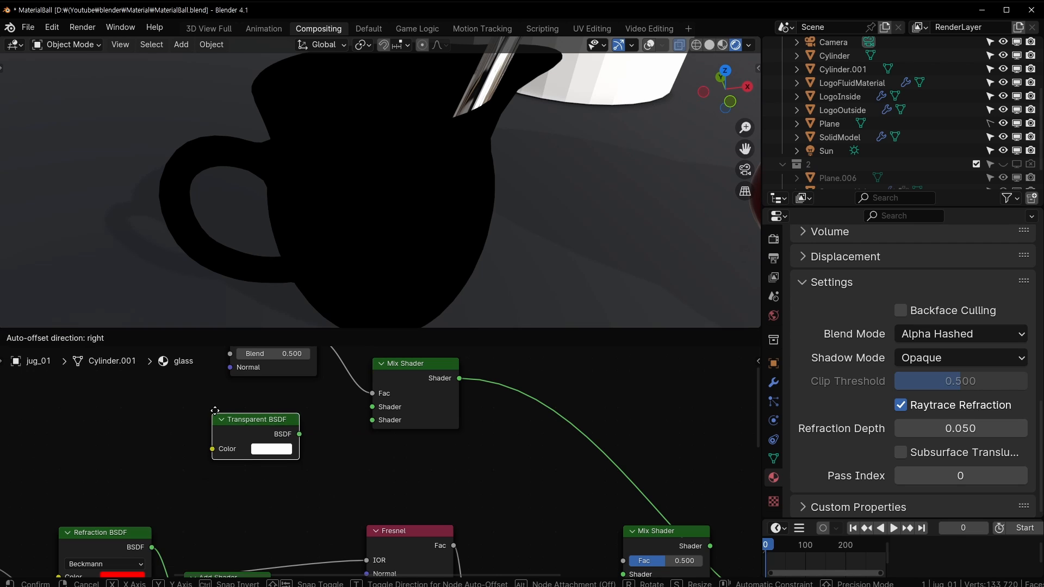
click(312, 423)
drag(311, 419, 372, 408)
middle_drag(285, 469, 279, 507)
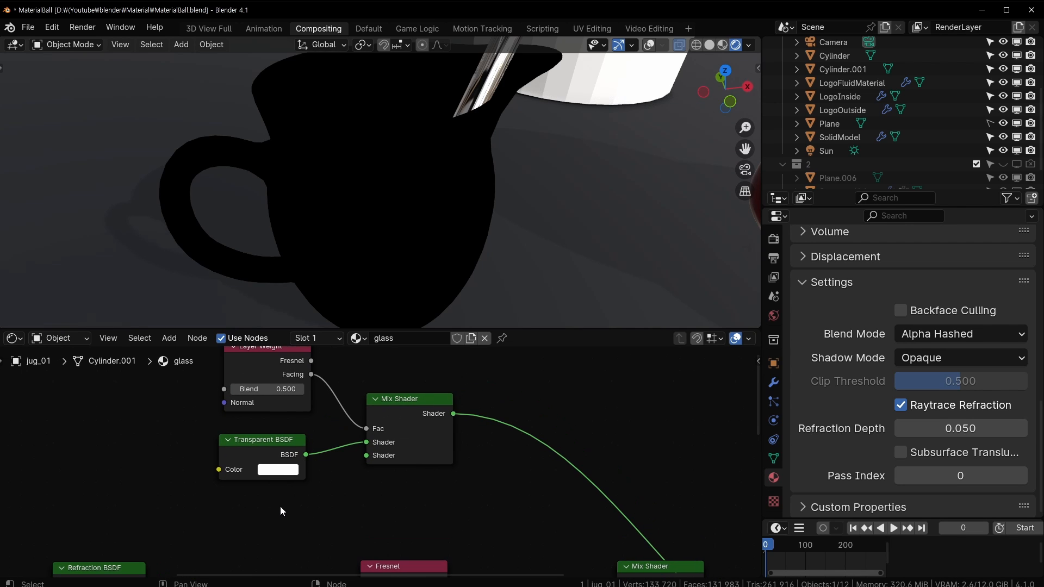
drag(278, 507, 246, 372)
key(g)
click(213, 310)
middle_drag(316, 79, 385, 166)
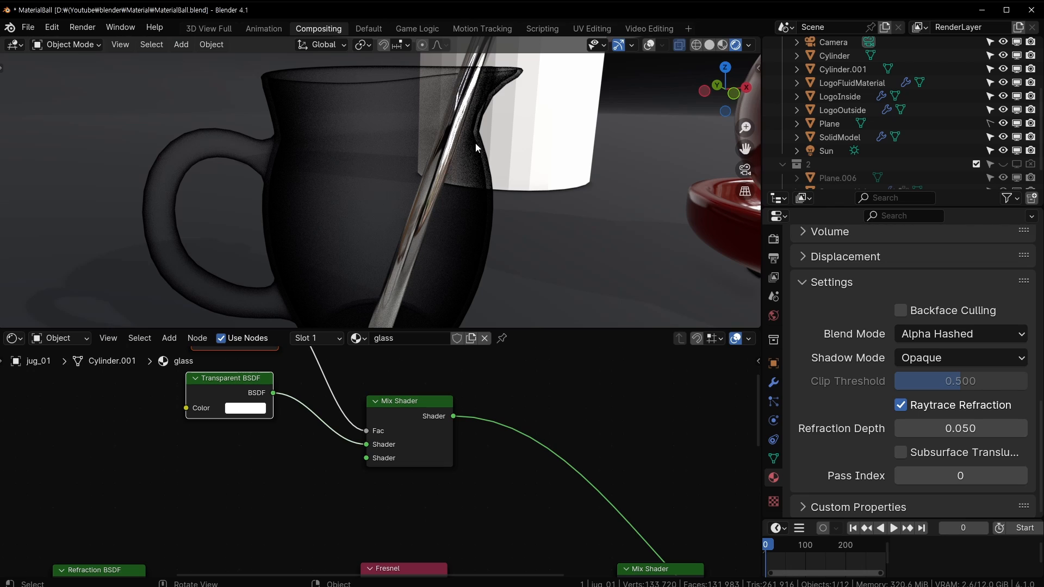
mouse_move(392, 223)
middle_down()
mouse_move(457, 182)
mouse_move(527, 181)
mouse_move(389, 207)
middle_up()
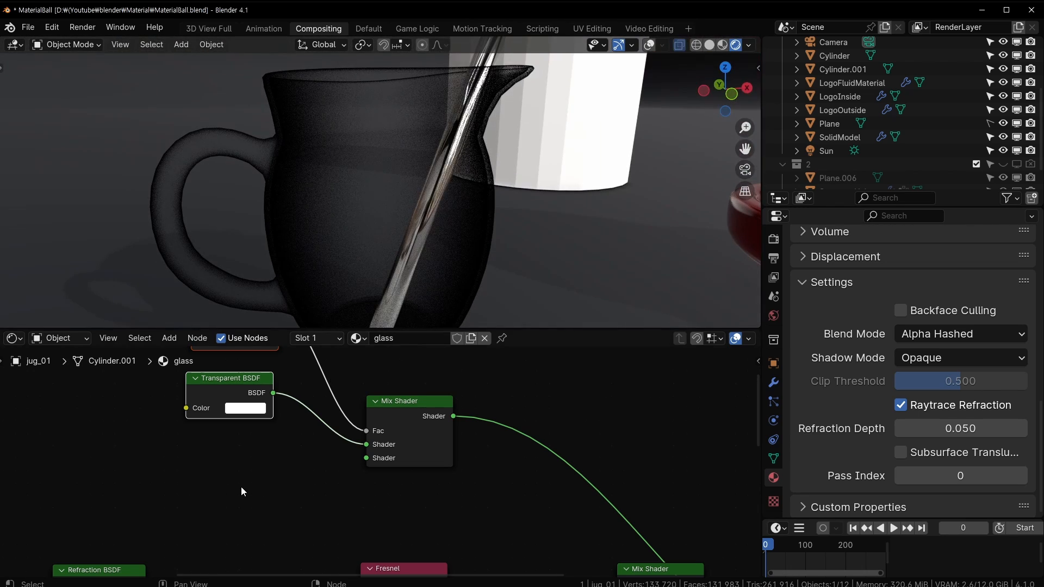
- Examine how the existing Glossy BSDF feeds the Mix Shader of the refraction chain
key(shift+a)
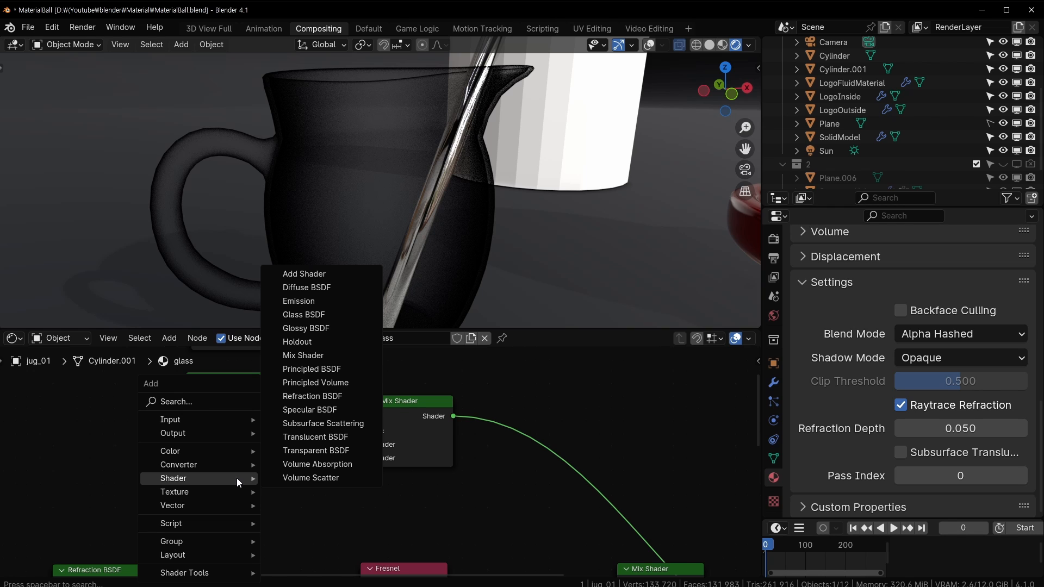
middle_drag(492, 515, 661, 342)
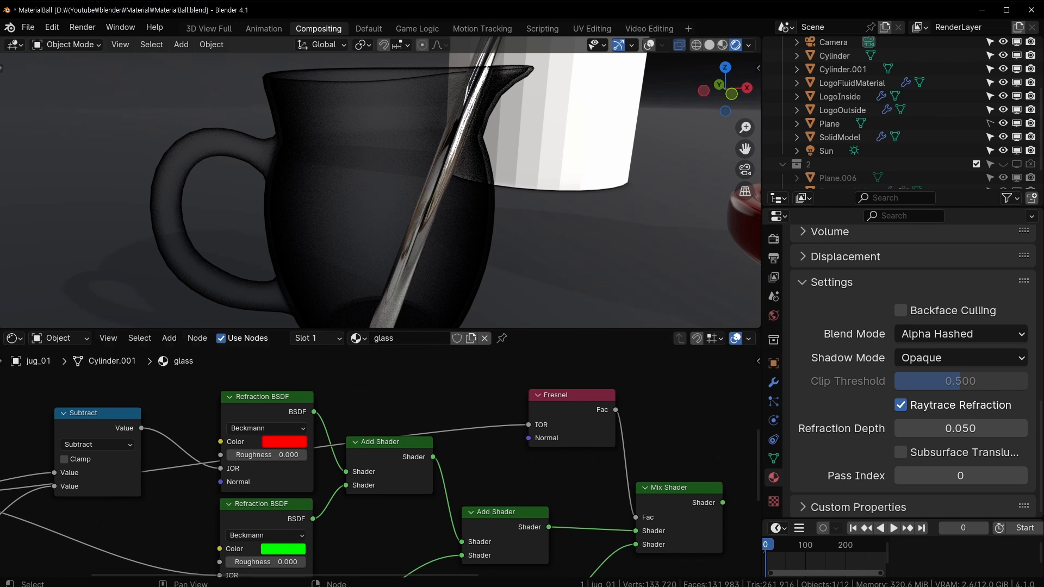
middle_drag(211, 461, 86, 280)
click(387, 426)
middle_drag(421, 420, 380, 473)
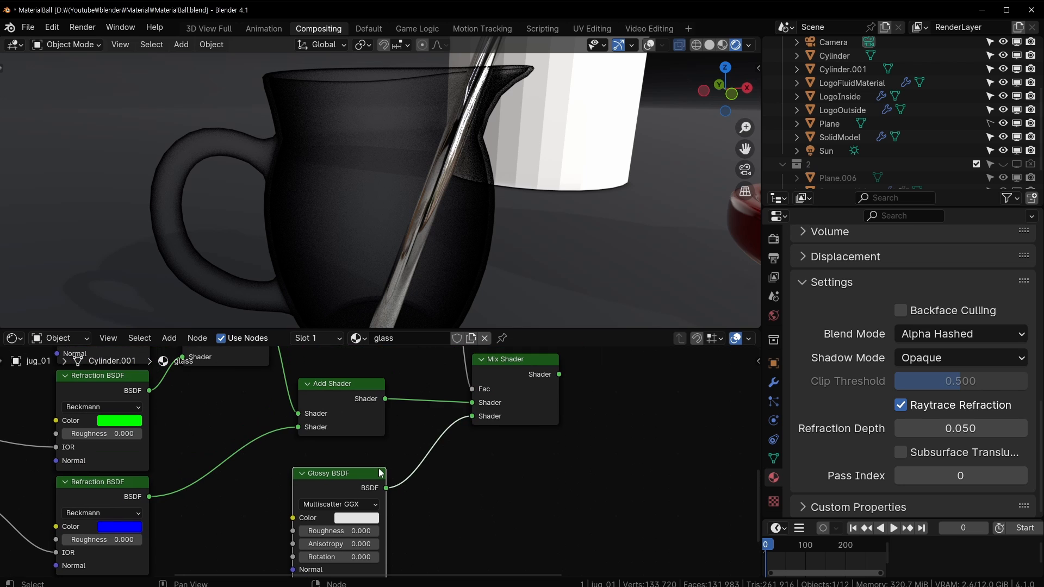
middle_drag(477, 202, 461, 237)
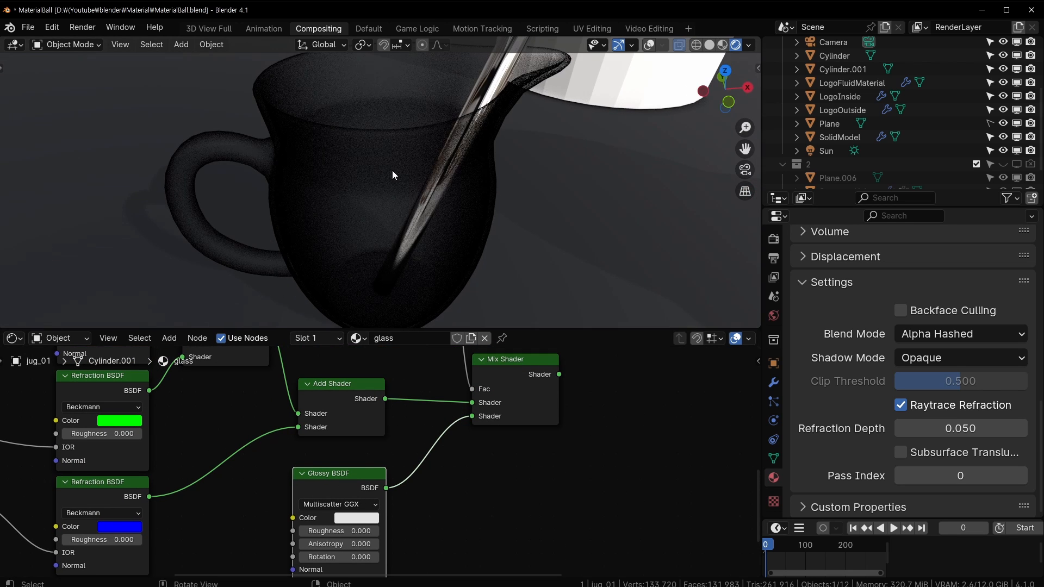
middle_drag(415, 454, 424, 574)
middle_drag(338, 417, 338, 524)
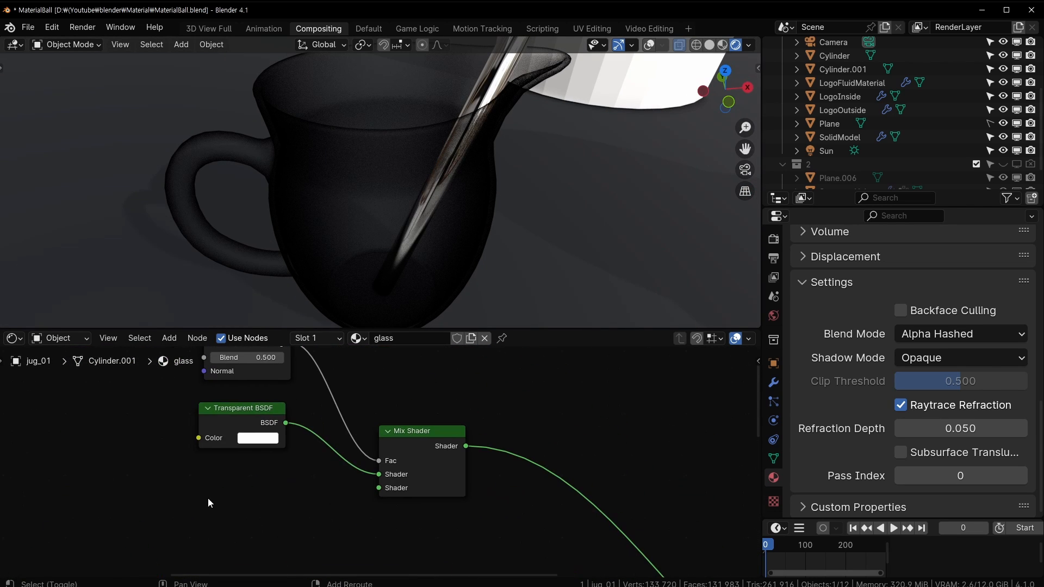
- Add a Glossy BSDF below the Transparent BSDF and connect it to the upper Mix Shader's second Shader input
key(shift+a)
mouse_move(183, 483)
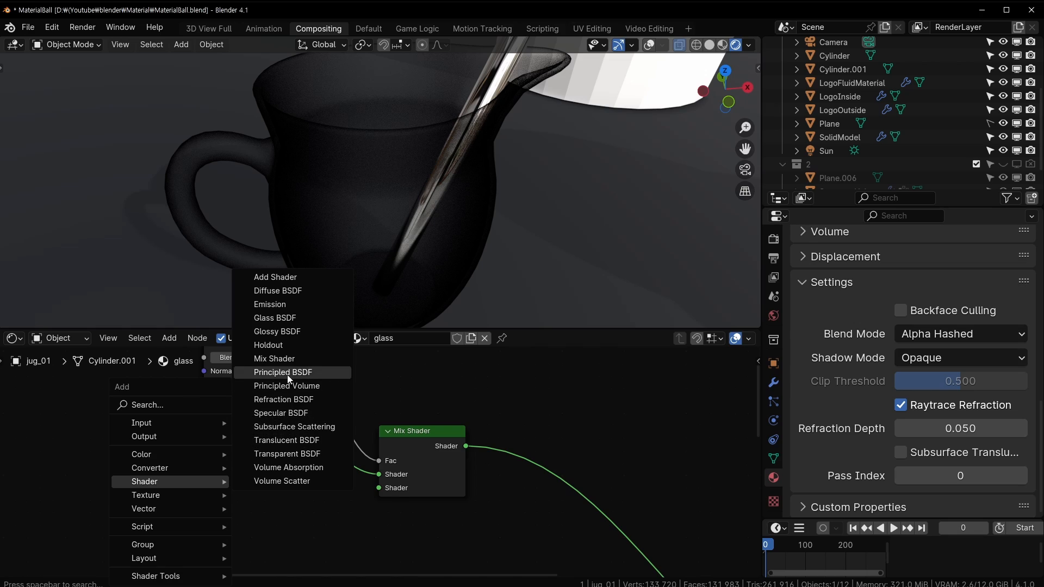
click(277, 331)
click(197, 460)
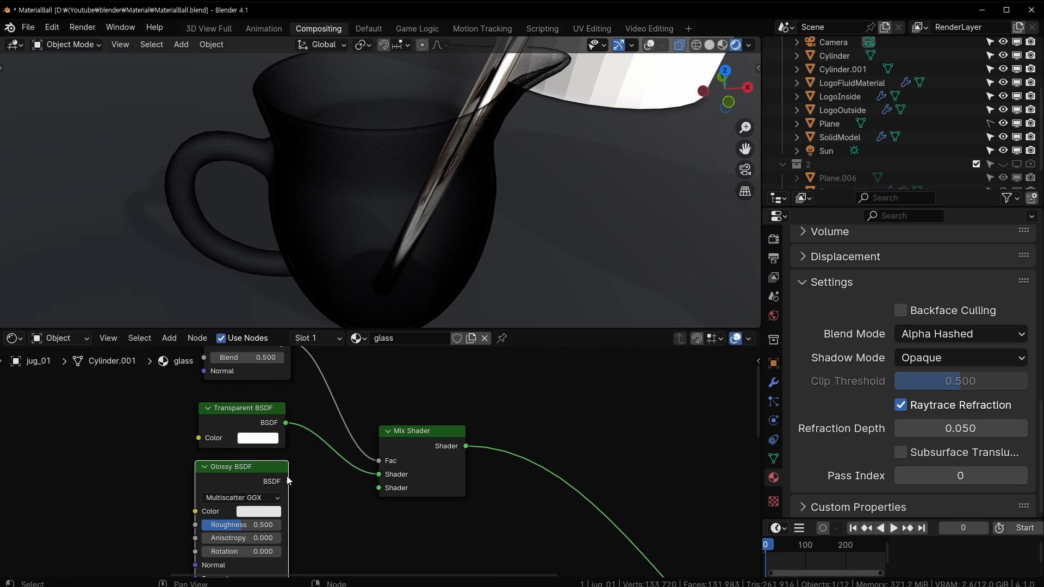
drag(288, 481, 380, 488)
middle_drag(392, 230, 392, 182)
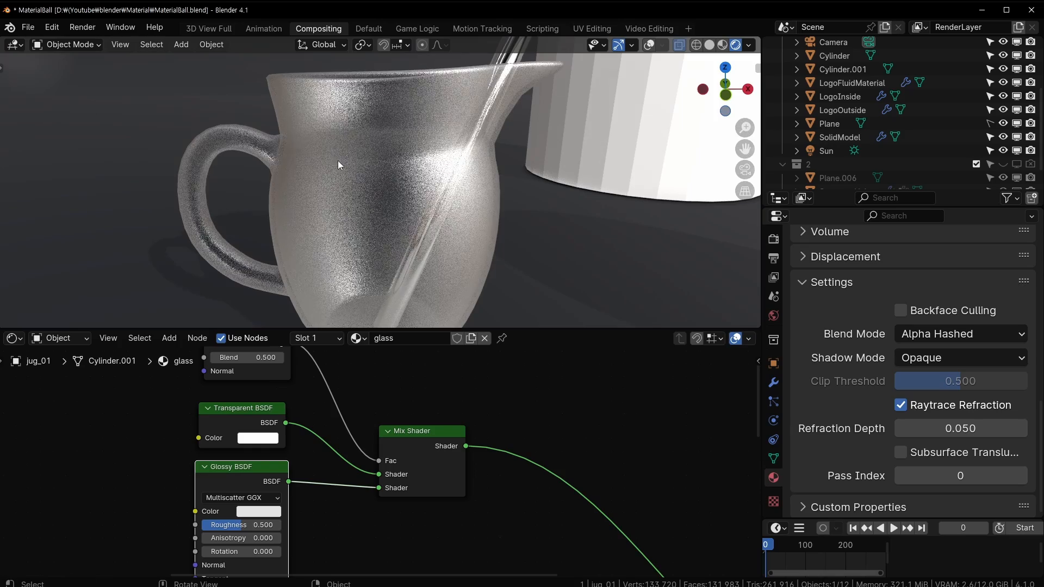
middle_drag(338, 161, 350, 142)
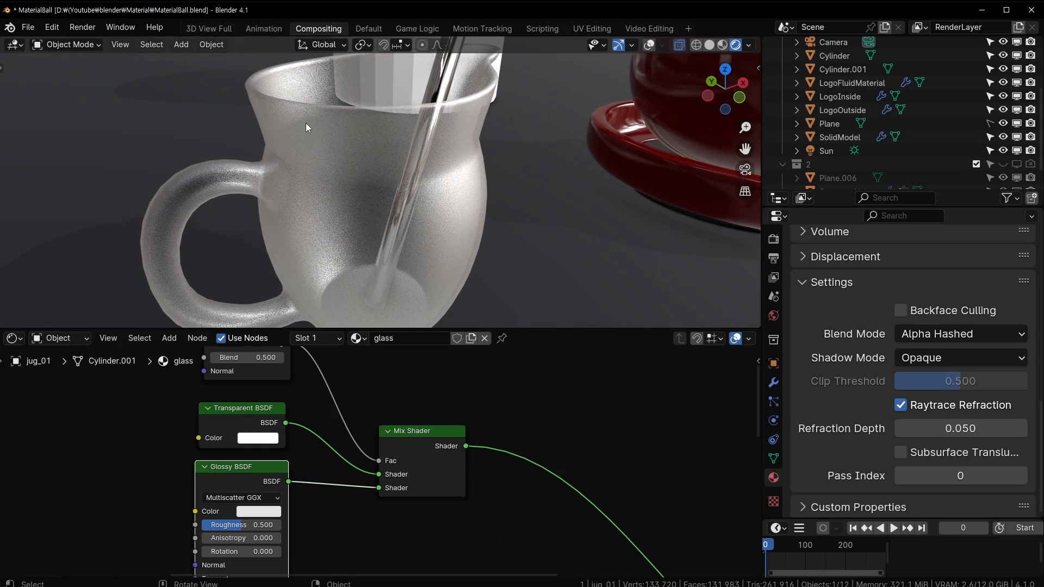
middle_drag(425, 210, 445, 213)
- Set the new Glossy BSDF's roughness to 0.02
middle_drag(246, 530, 248, 507)
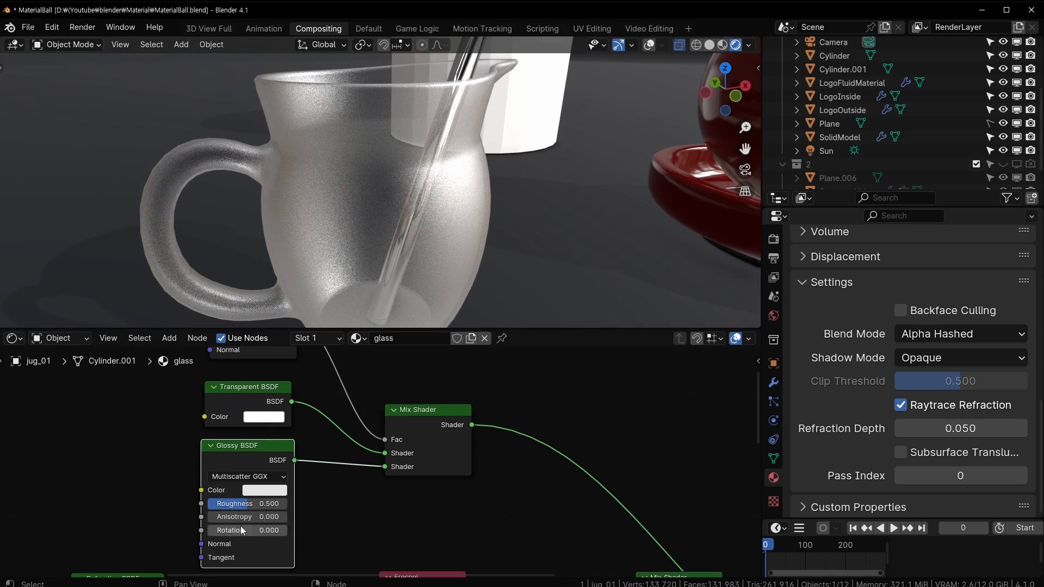
drag(249, 507, 205, 507)
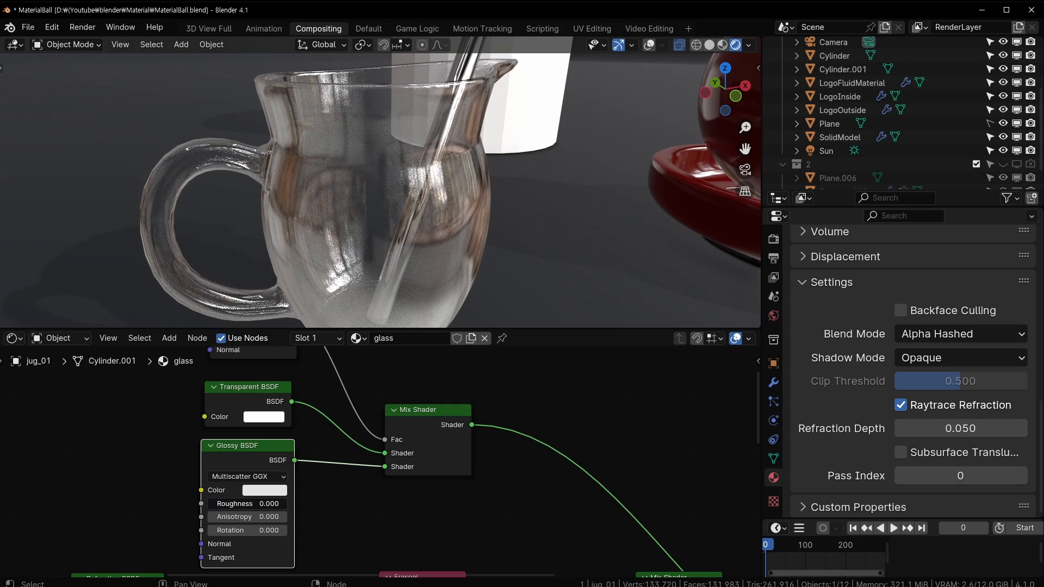
click(231, 505)
text(0.02)
key(Return)
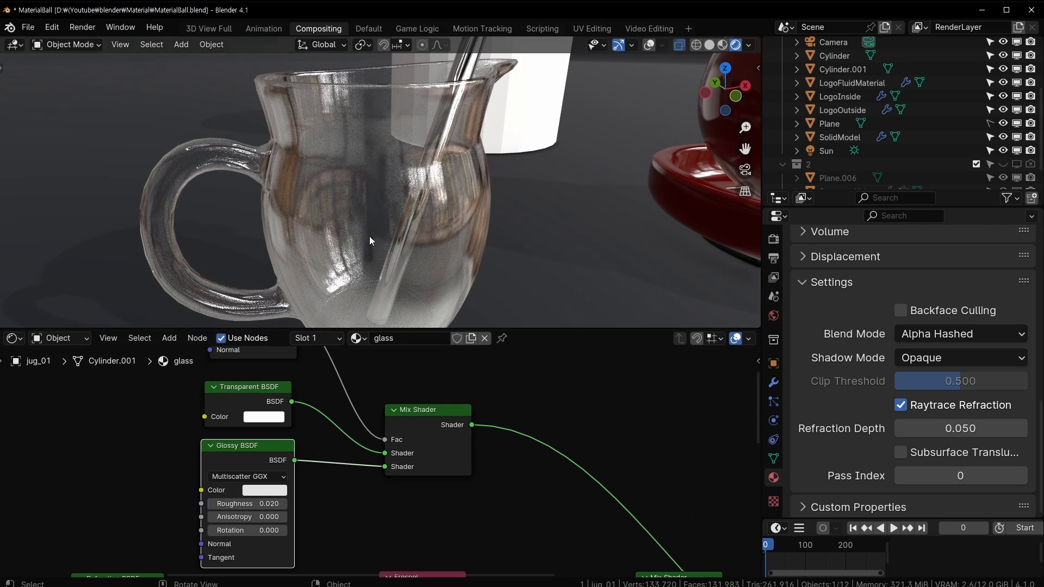
- Preview the refraction chain's Mix Shader and the upper Mix Shader in turn to compare their looks on the jug
middle_drag(428, 230, 416, 228)
scroll(416, 229, down, 2)
middle_drag(511, 442, 400, 383)
scroll(402, 384, down, 3)
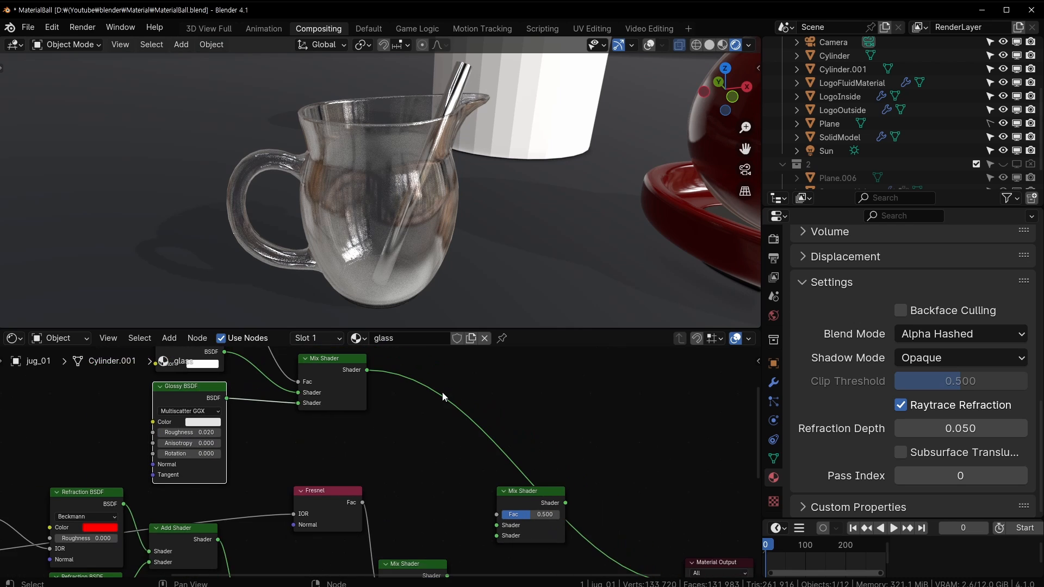
middle_drag(455, 492, 358, 409)
ctrl+shift+click(363, 530)
middle_drag(351, 459, 416, 391)
ctrl+shift+click(309, 402)
ctrl+shift+click(390, 498)
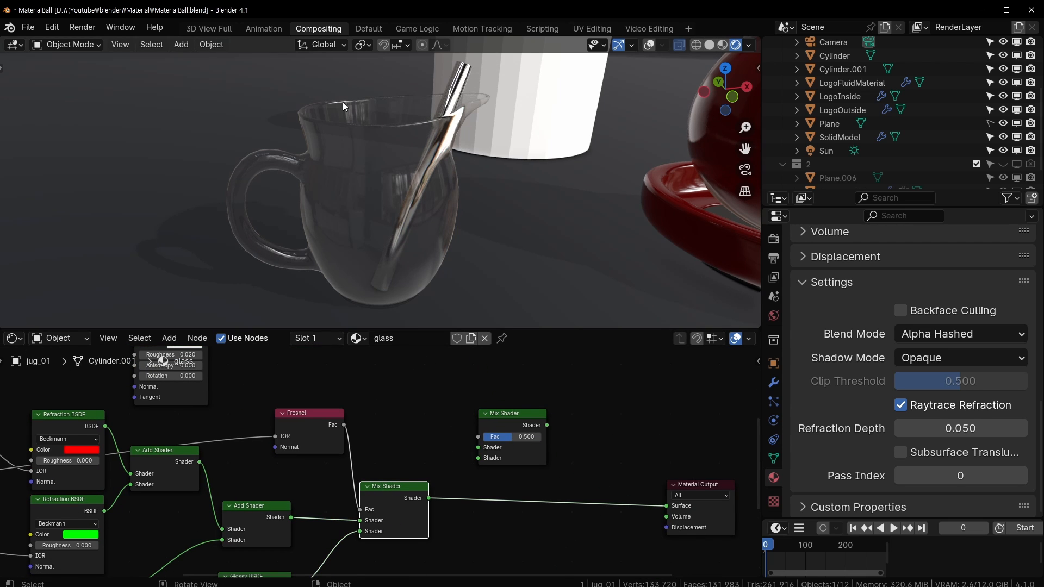
middle_drag(315, 359, 313, 460)
ctrl+shift+click(308, 386)
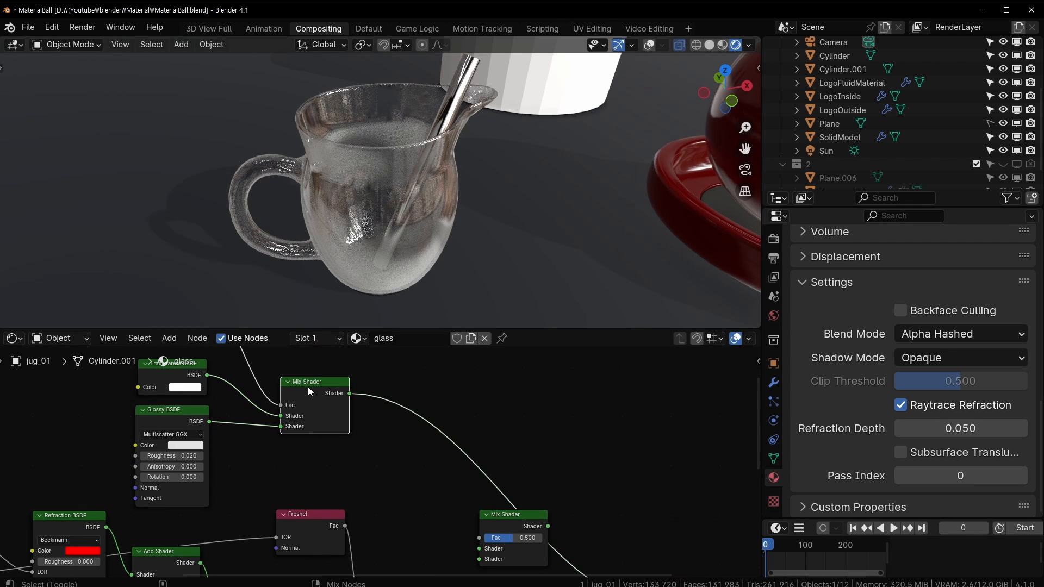
middle_drag(397, 224, 353, 197)
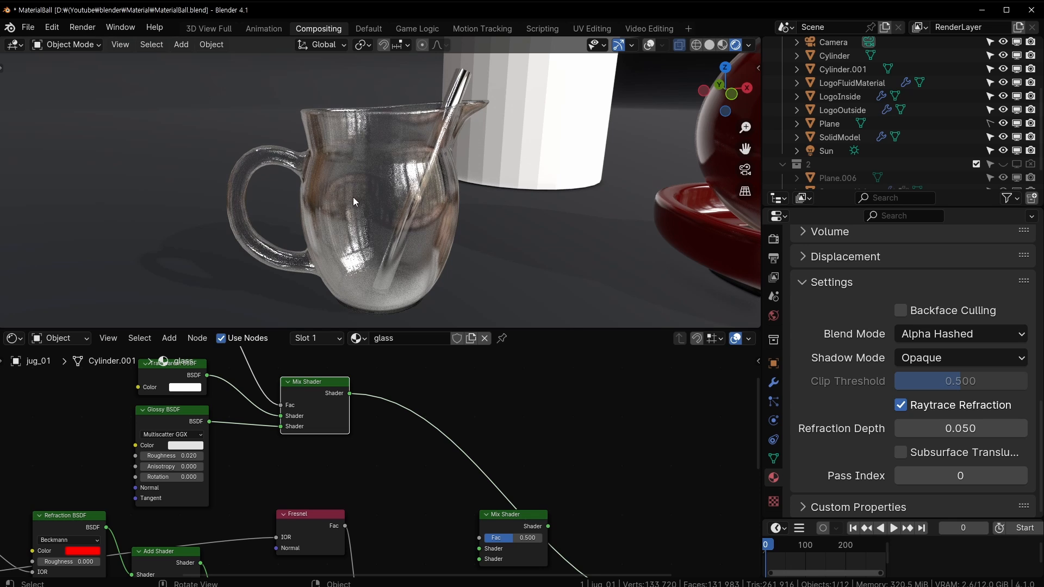
middle_drag(378, 472, 382, 444)
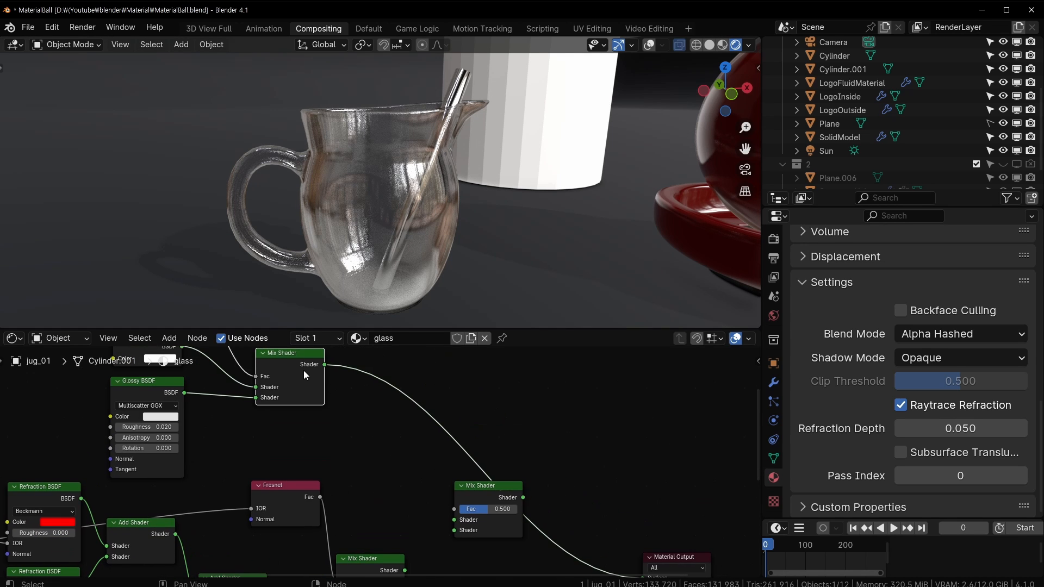
- Feed the upper Mix Shader and the refraction chain's Mix Shader into the unconnected Mix Shader, and link that to the Material Output
drag(303, 370, 367, 415)
middle_drag(443, 473, 393, 424)
drag(337, 364, 412, 474)
drag(357, 521, 405, 482)
click(442, 439)
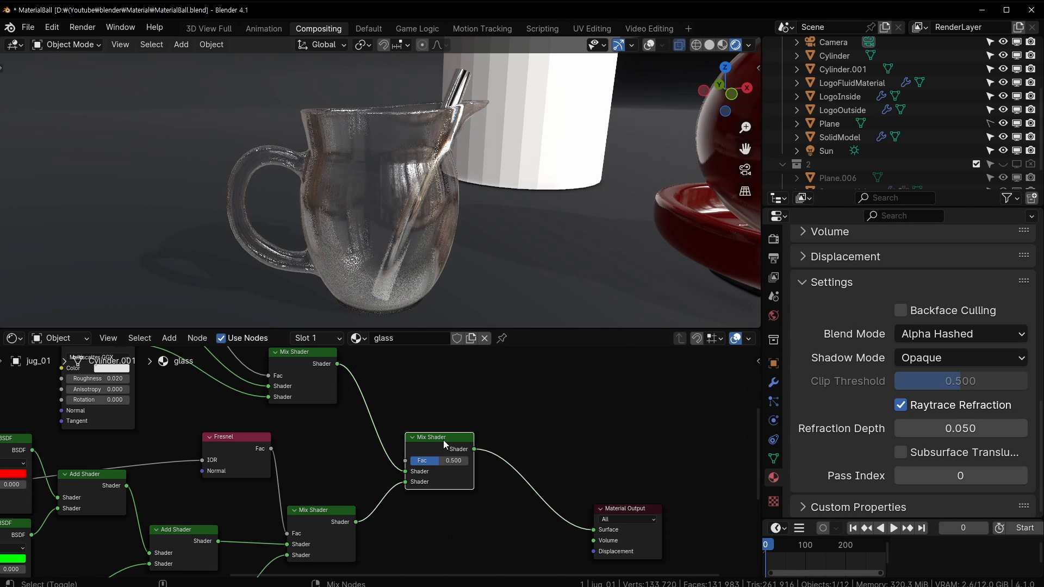
- Space out the final Mix Shader and the Material Output farther right, and save the file
drag(443, 443, 456, 467)
mouse_move(469, 190)
middle_down()
mouse_move(422, 220)
mouse_move(468, 188)
middle_up()
scroll(416, 214, up, 3)
middle_drag(292, 168, 458, 197)
scroll(354, 218, down, 4)
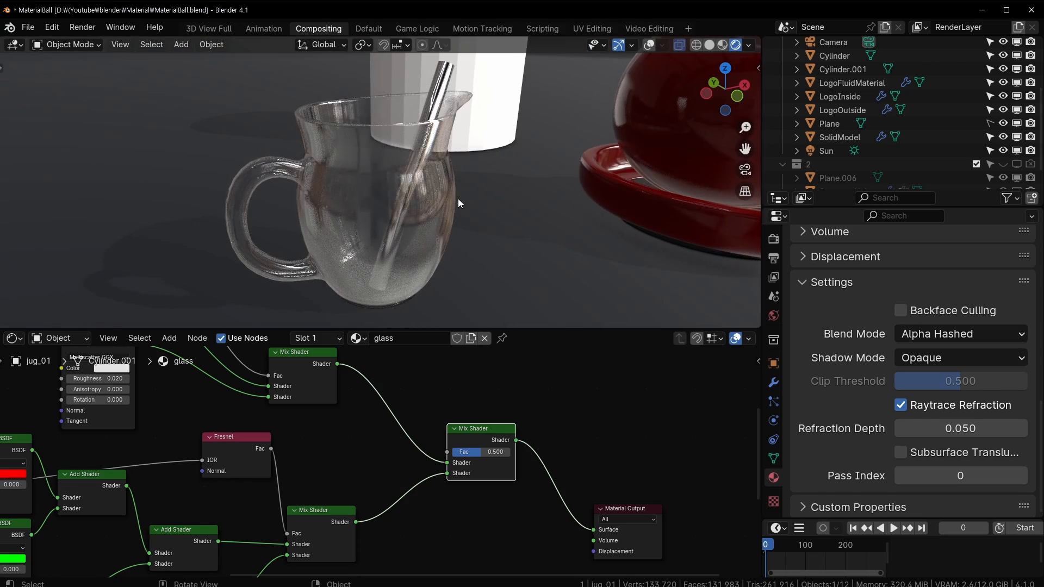
key(ctrl+s)
middle_drag(524, 405, 315, 365)
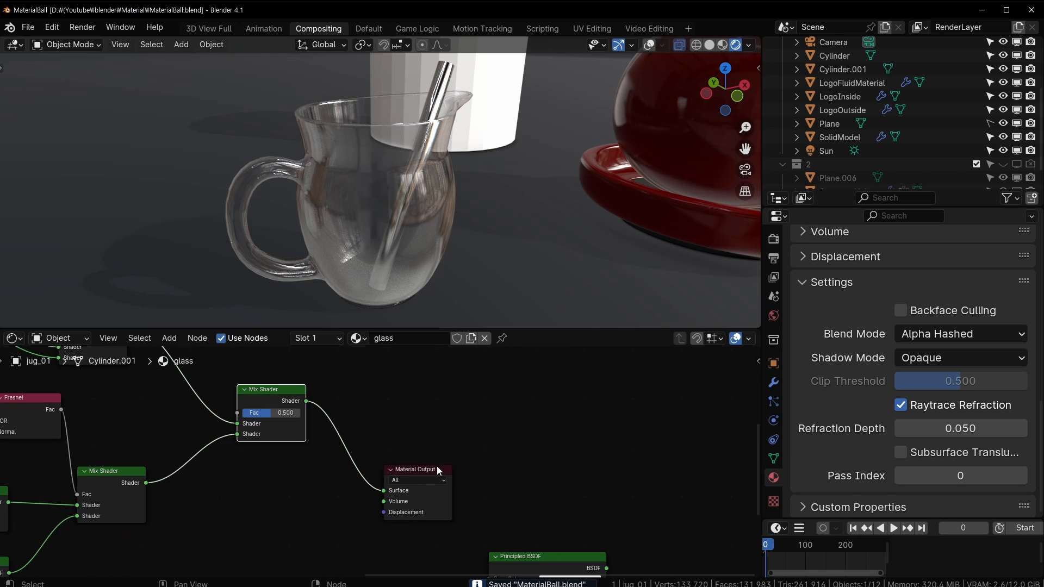
drag(428, 470, 485, 389)
- Examine the jug's combined glass material and its floor shadow from several angles
middle_drag(481, 241, 494, 264)
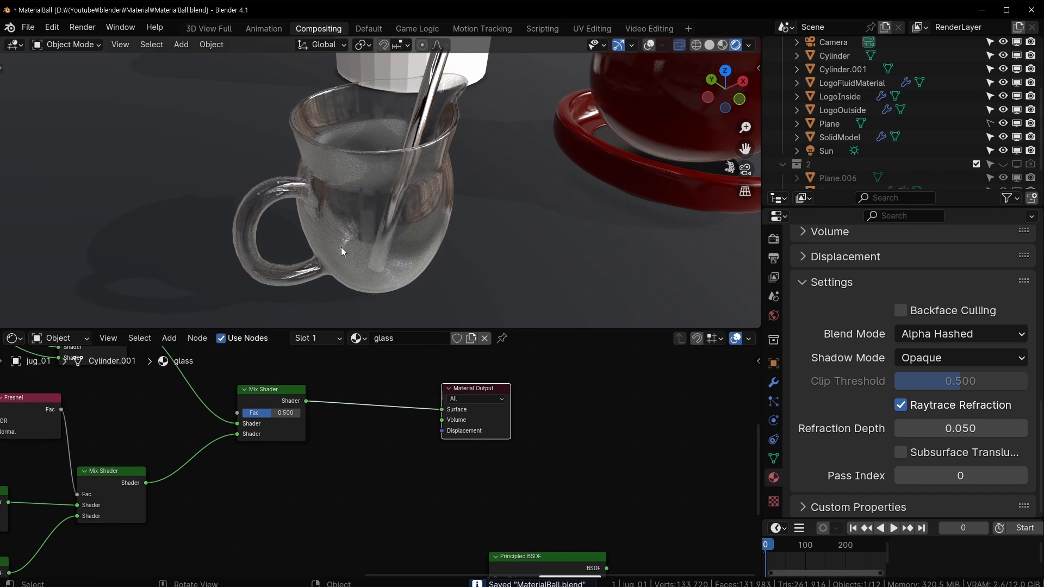
middle_drag(341, 247, 331, 120)
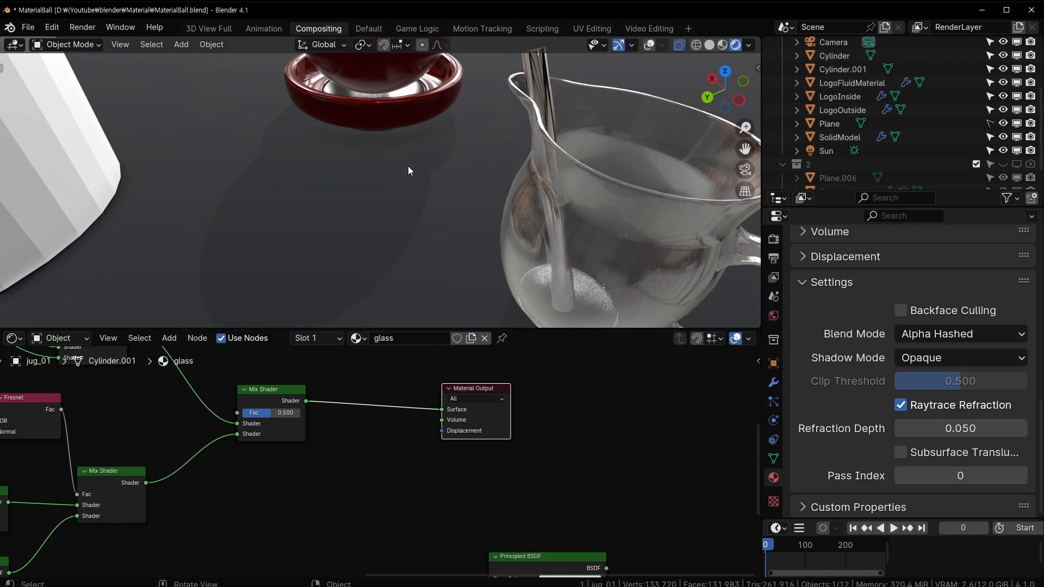
middle_drag(409, 170, 563, 100)
middle_drag(357, 222, 416, 171)
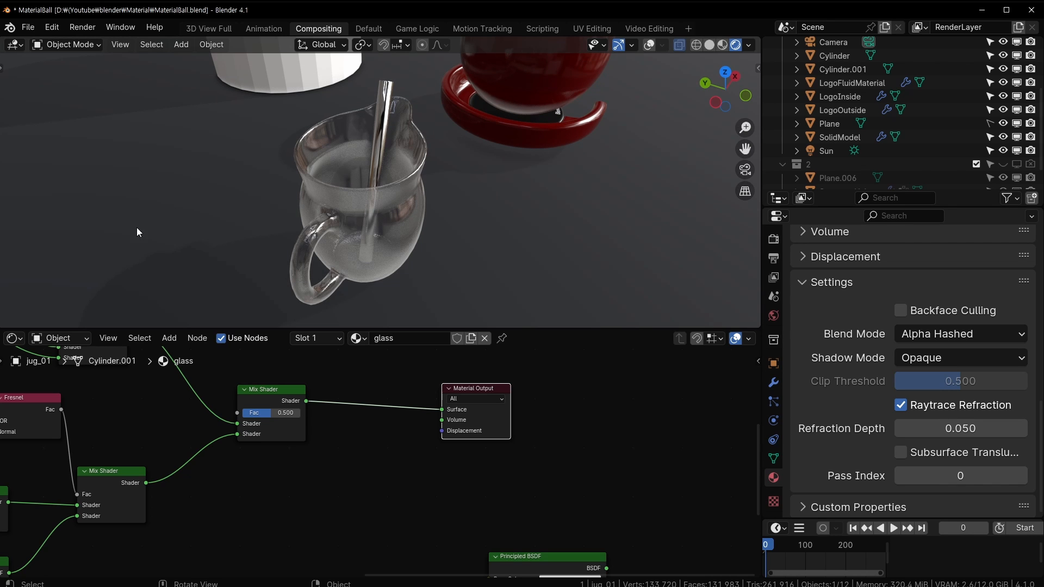
middle_drag(313, 166, 488, 148)
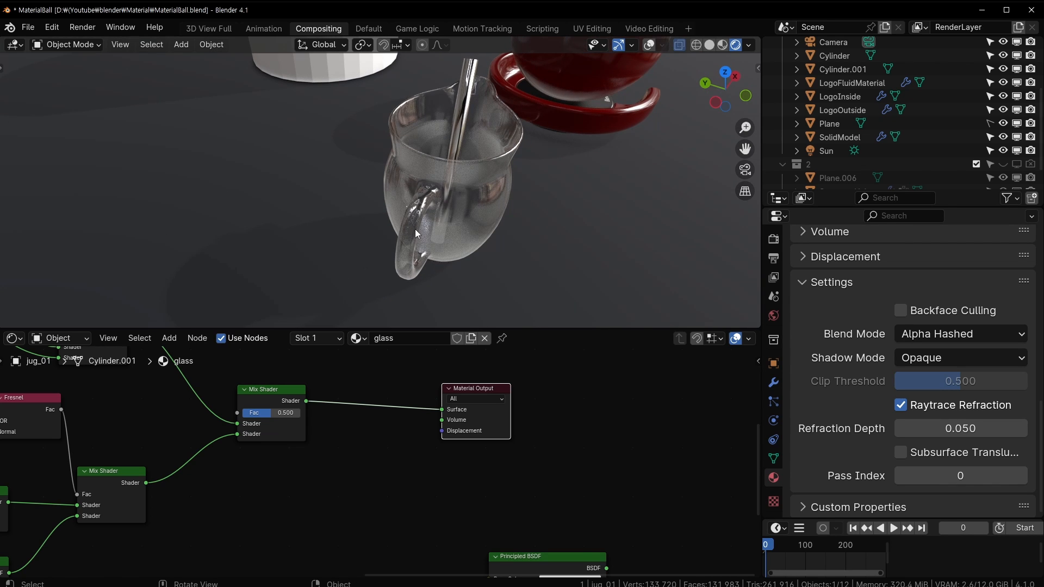
shift+middle_drag(365, 276, 380, 227)
scroll(429, 149, up, 2)
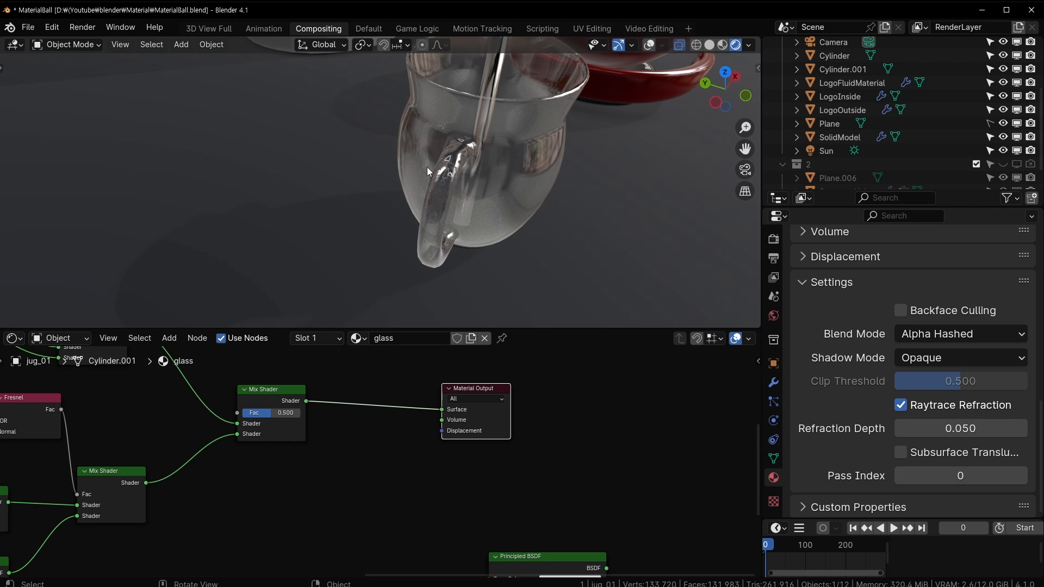
middle_drag(456, 115, 397, 207)
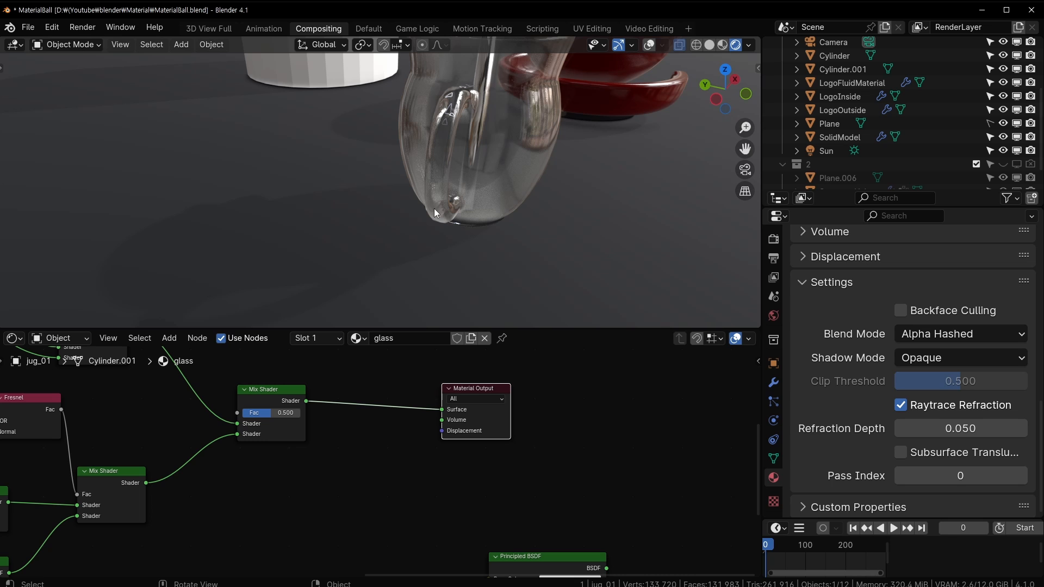
middle_drag(389, 177, 373, 191)
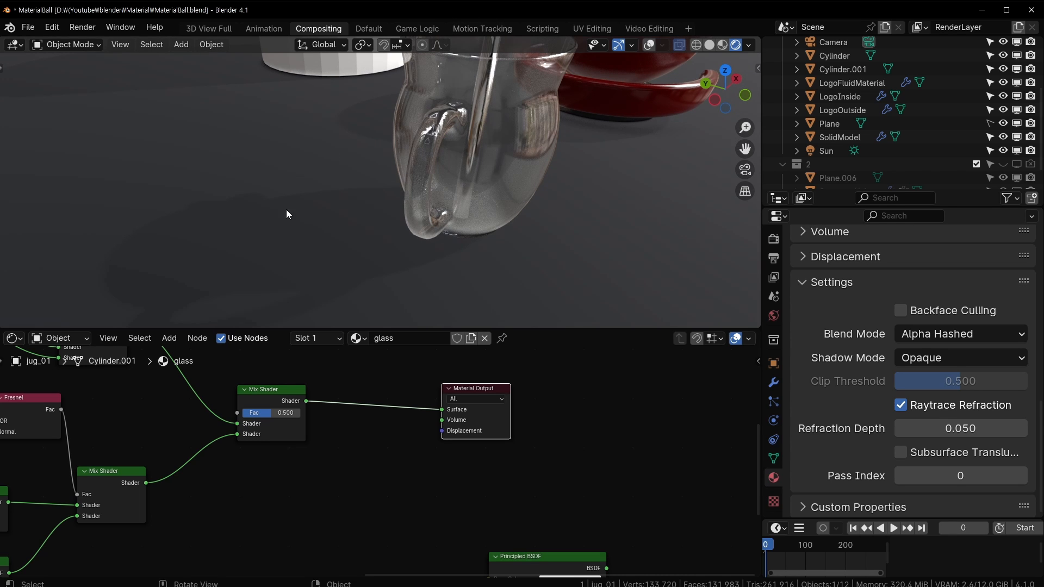
middle_drag(287, 213, 549, 136)
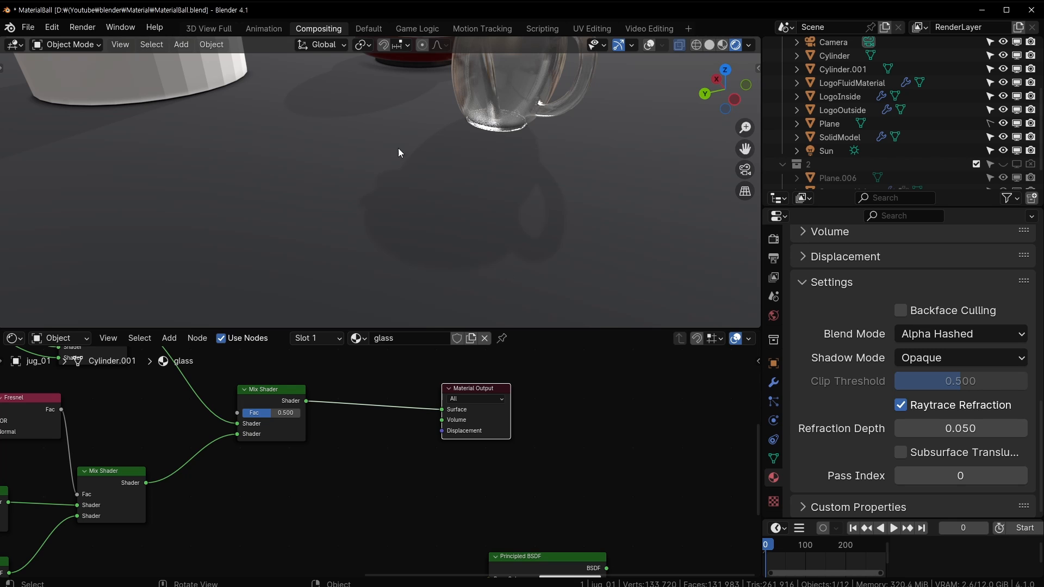
middle_drag(586, 145, 563, 155)
middle_drag(357, 398, 454, 510)
mouse_move(461, 412)
middle_down()
mouse_move(460, 424)
mouse_move(463, 412)
middle_up()
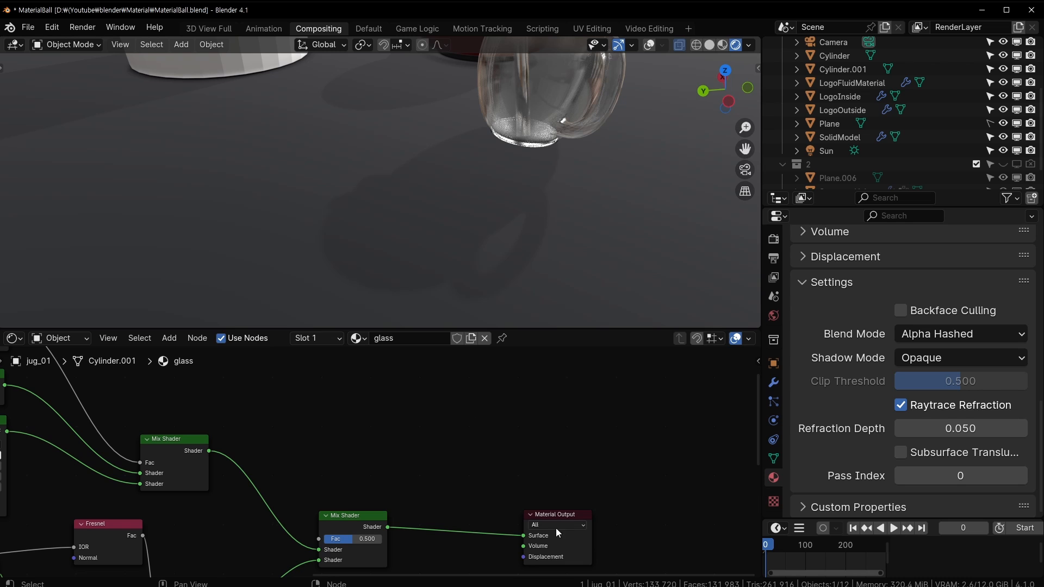
- Duplicate the final Mix Shader above it, and feed the copy with that Mix Shader and the upper Mix Shader
drag(556, 527, 592, 520)
click(353, 516)
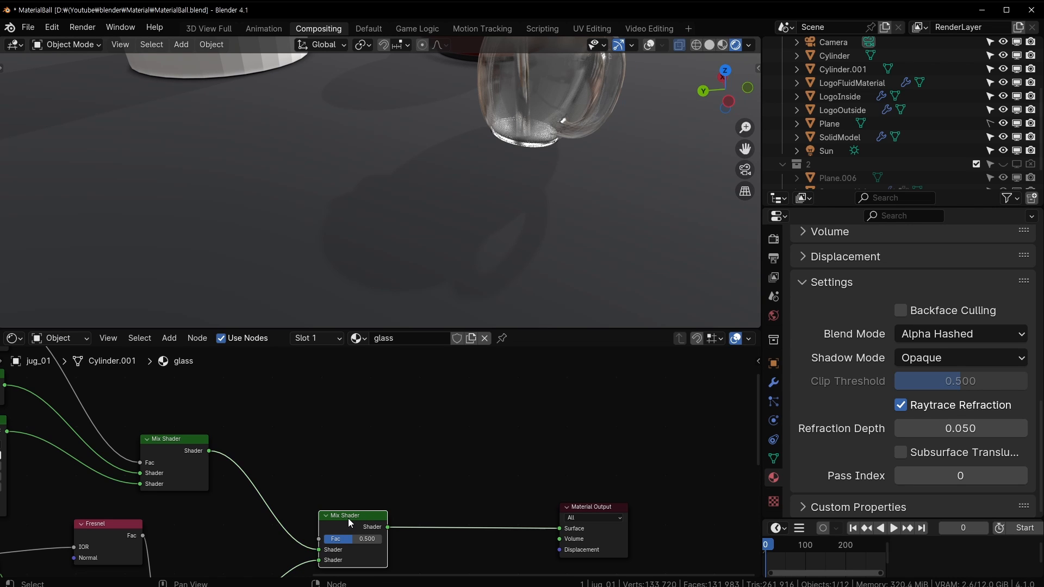
key(shift+d)
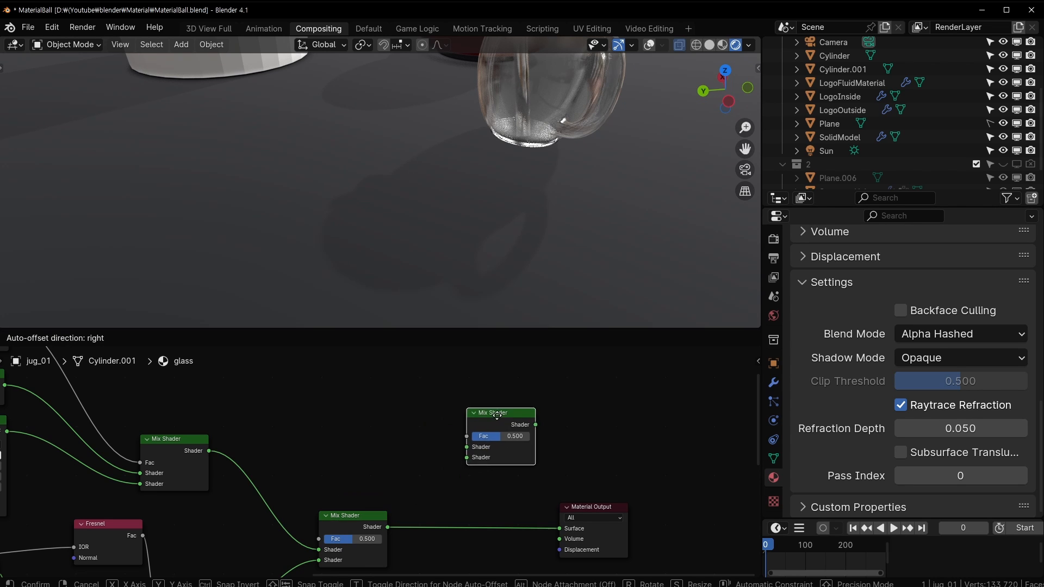
click(463, 454)
drag(387, 526, 453, 469)
middle_drag(334, 516, 343, 470)
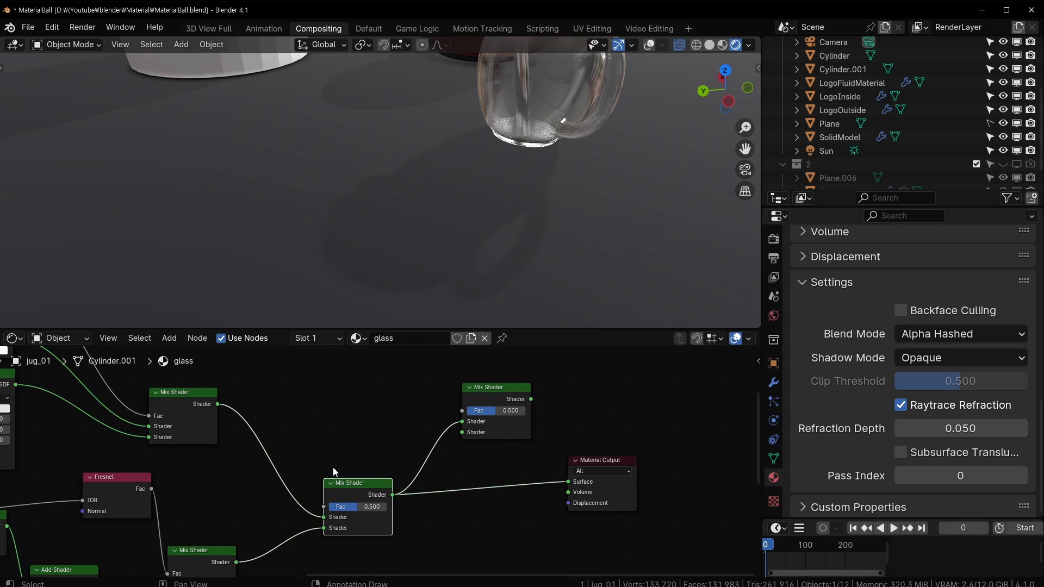
drag(219, 407, 463, 434)
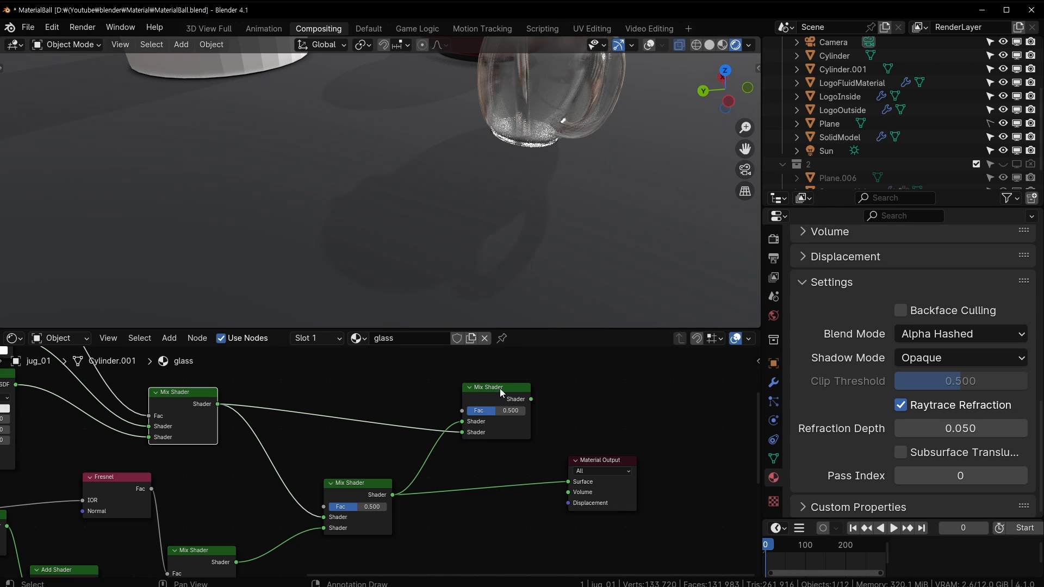
drag(500, 388, 498, 405)
- Add a Light Path node above the new Mix Shader, and link the new Mix Shader to the Material Output's Surface
middle_drag(369, 425, 409, 493)
middle_drag(381, 407, 384, 446)
key(shift+a)
mouse_move(325, 346)
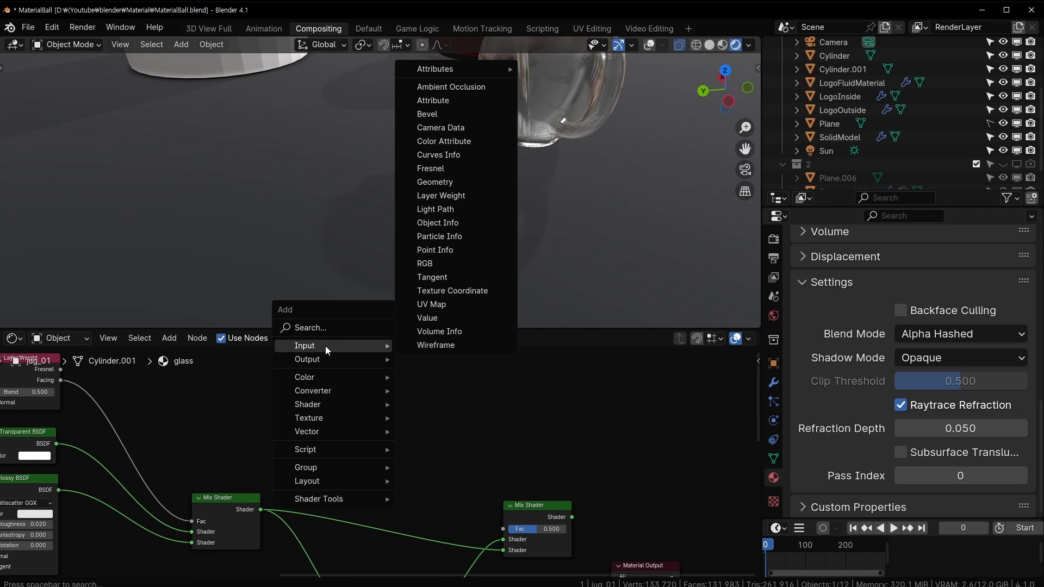
click(454, 209)
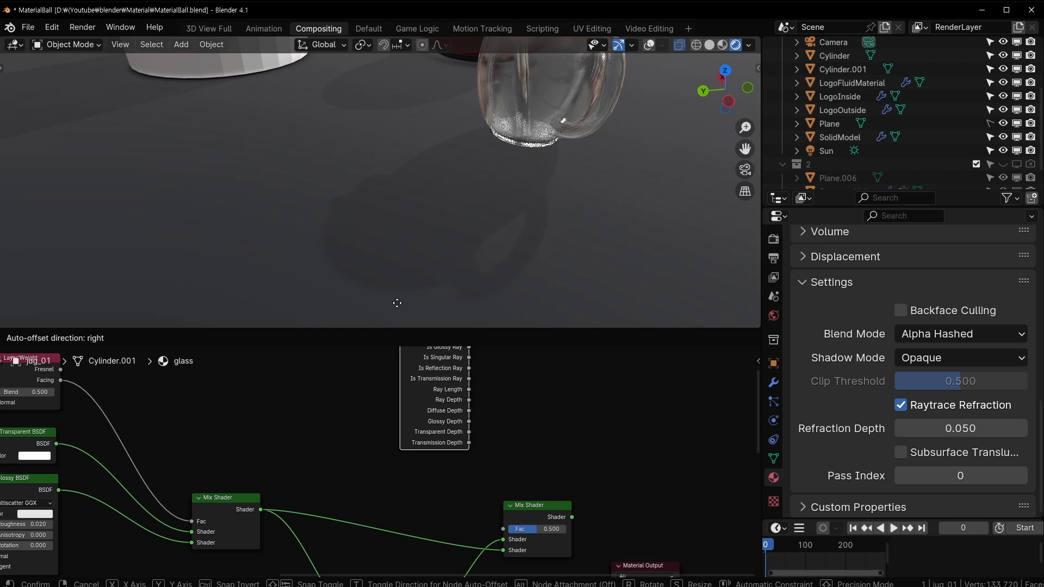
click(349, 345)
middle_drag(537, 462, 453, 400)
drag(489, 456, 497, 434)
- Drive the new Mix Shader's factor with the Light Path's Is Shadow Ray output
middle_drag(347, 371, 332, 449)
scroll(301, 386, up, 2)
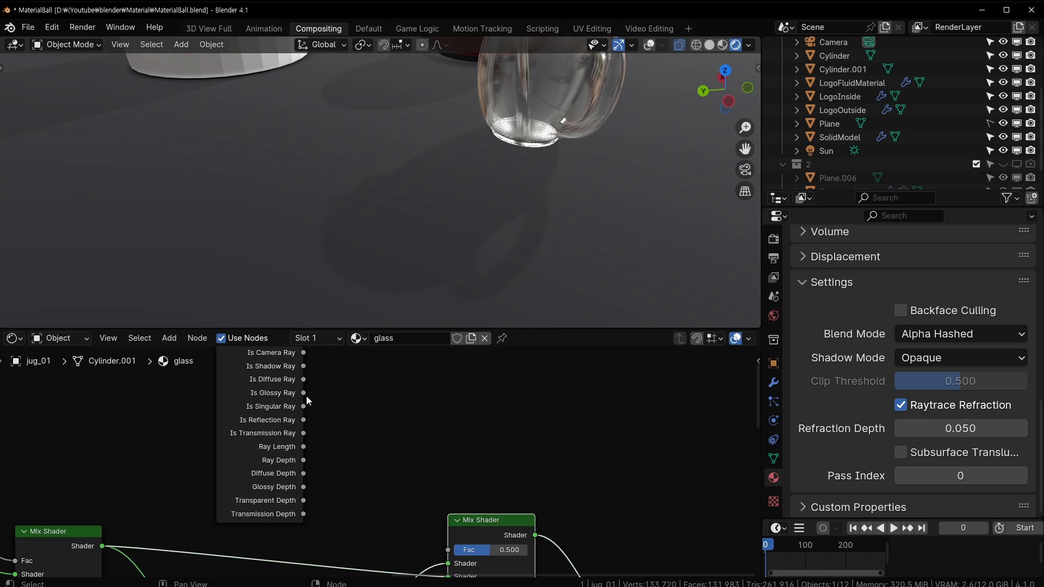
scroll(297, 384, down, 1)
drag(307, 381, 439, 534)
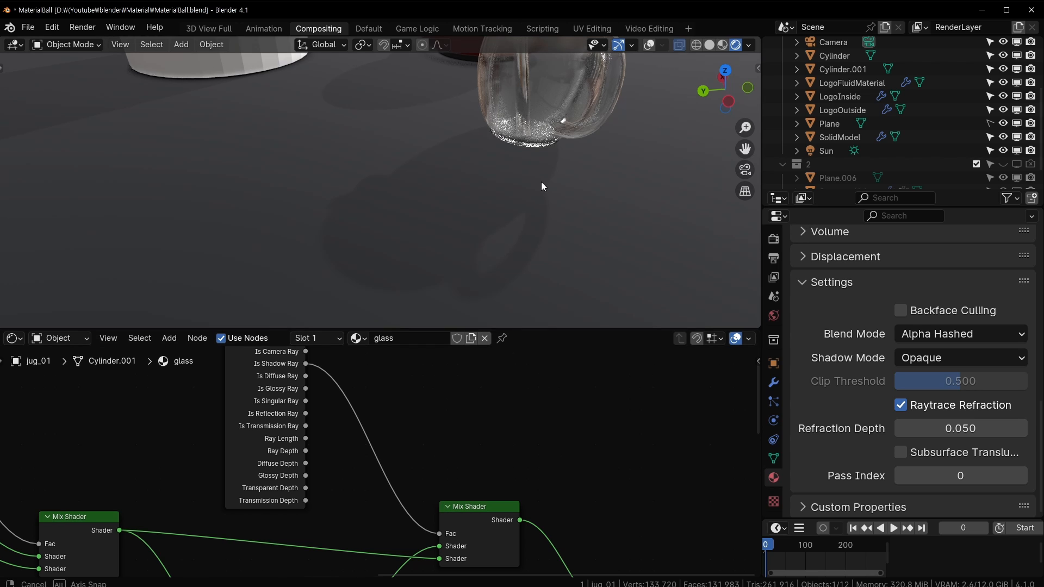
- Compare the Opaque Shadow Mode, set the glass material to Alpha Hashed shadows, and inspect the jug's floor shadow from several angles
middle_drag(541, 181, 516, 183)
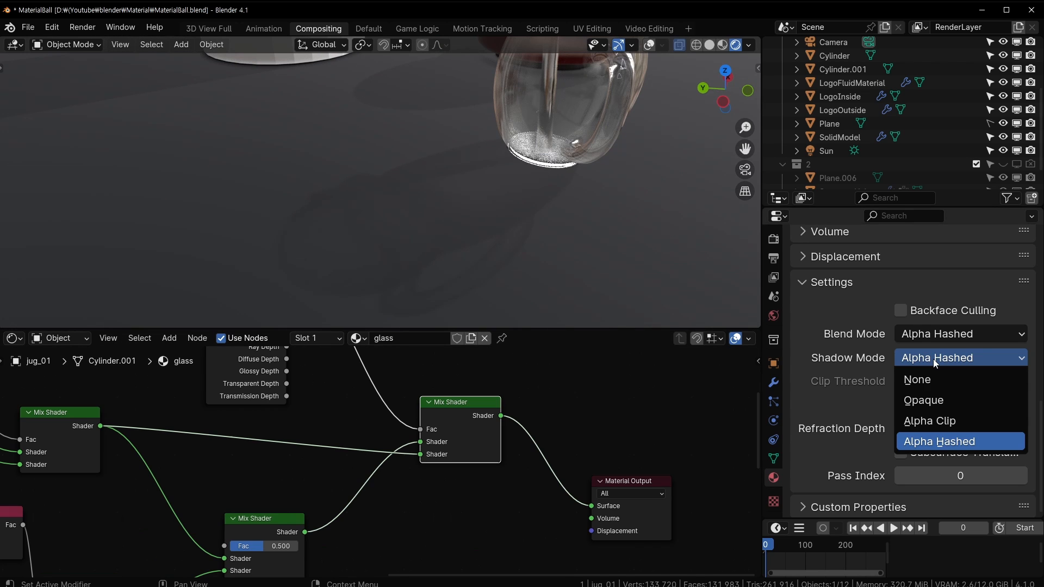
click(923, 400)
middle_drag(535, 207, 685, 271)
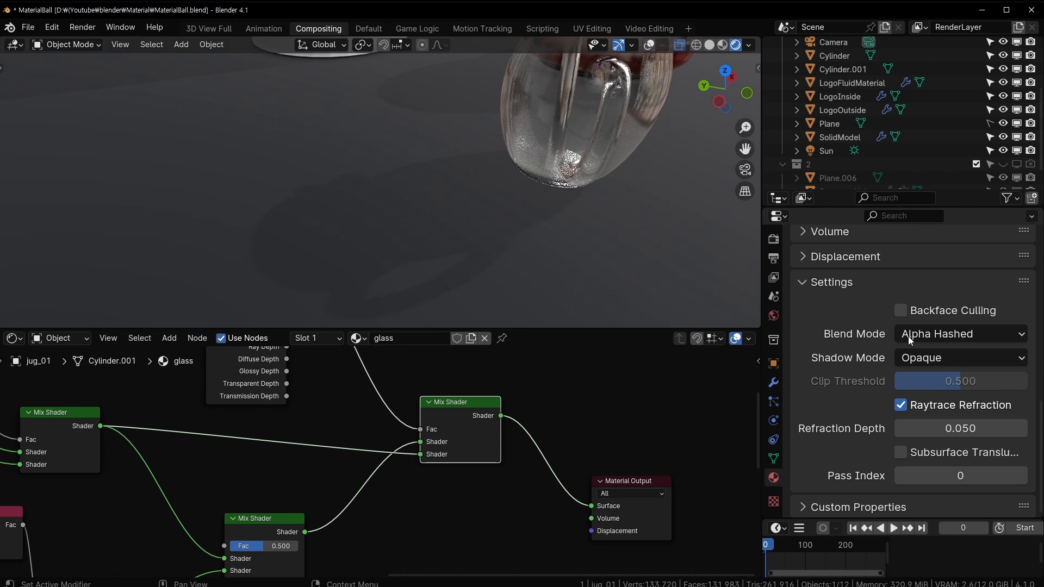
click(970, 358)
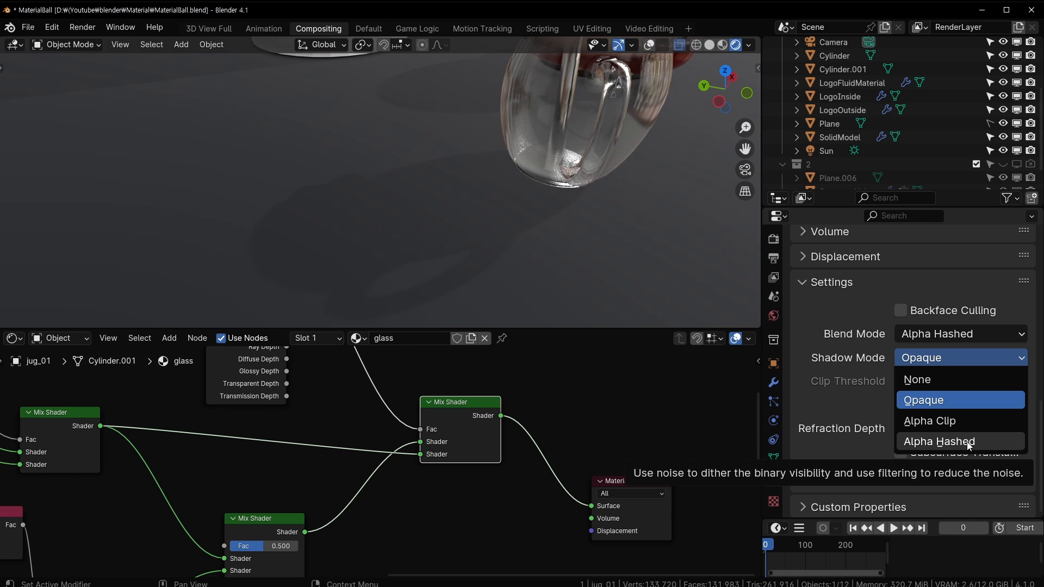
click(970, 440)
middle_drag(585, 212, 459, 217)
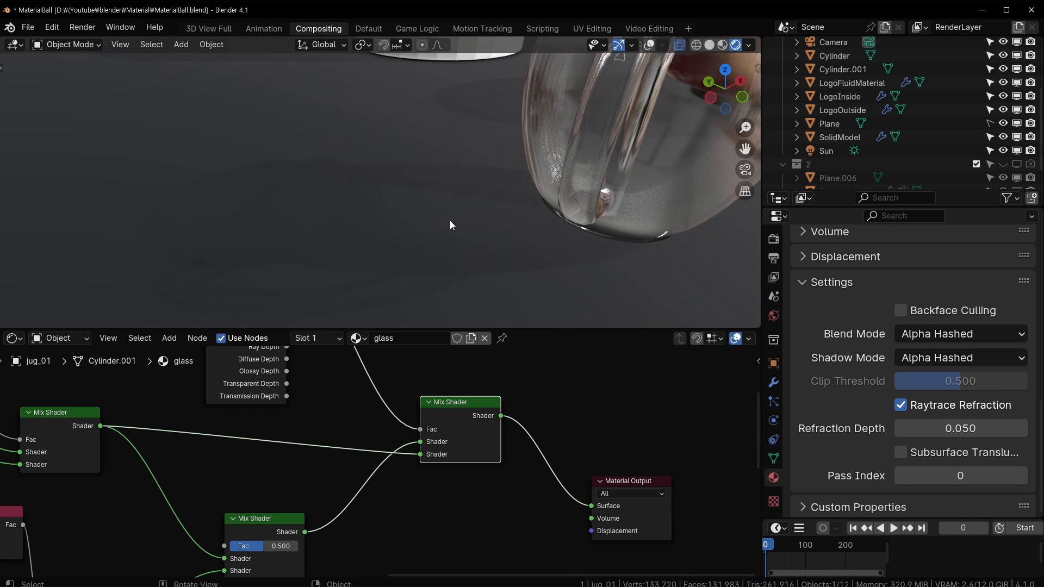
middle_drag(645, 188, 418, 196)
middle_drag(381, 238, 516, 187)
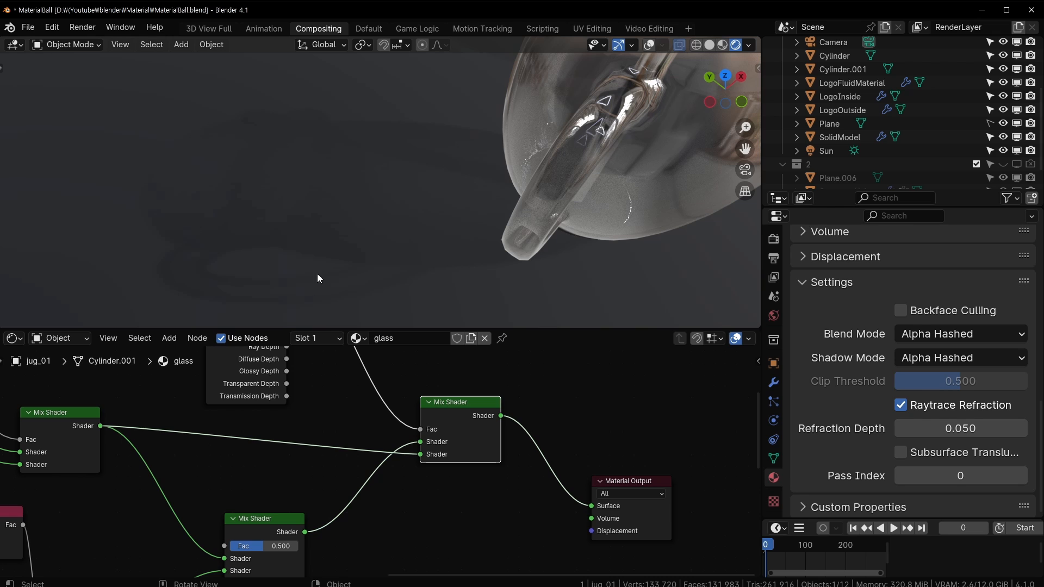
middle_drag(307, 304, 404, 268)
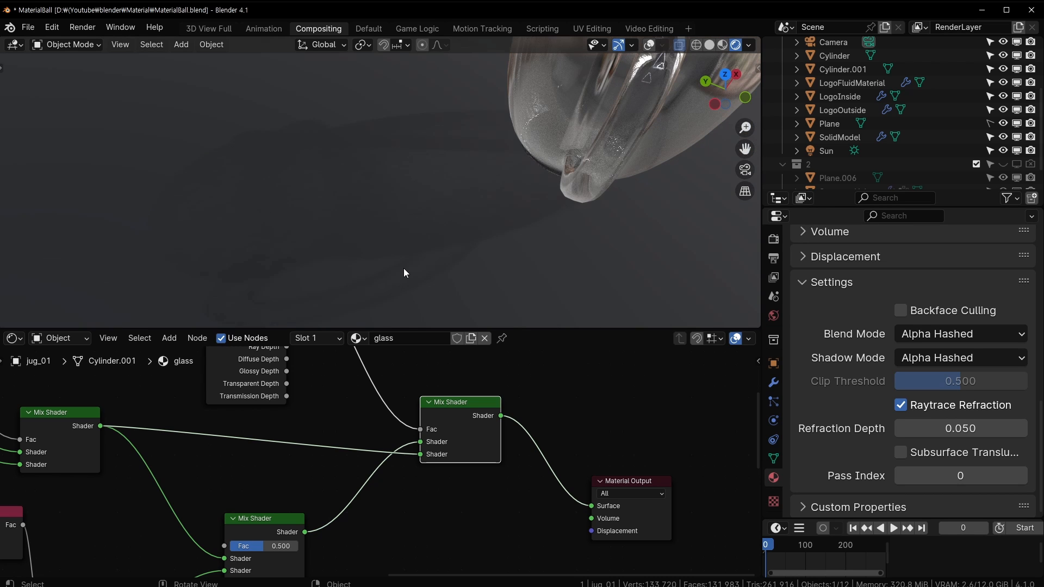
middle_drag(221, 195, 345, 162)
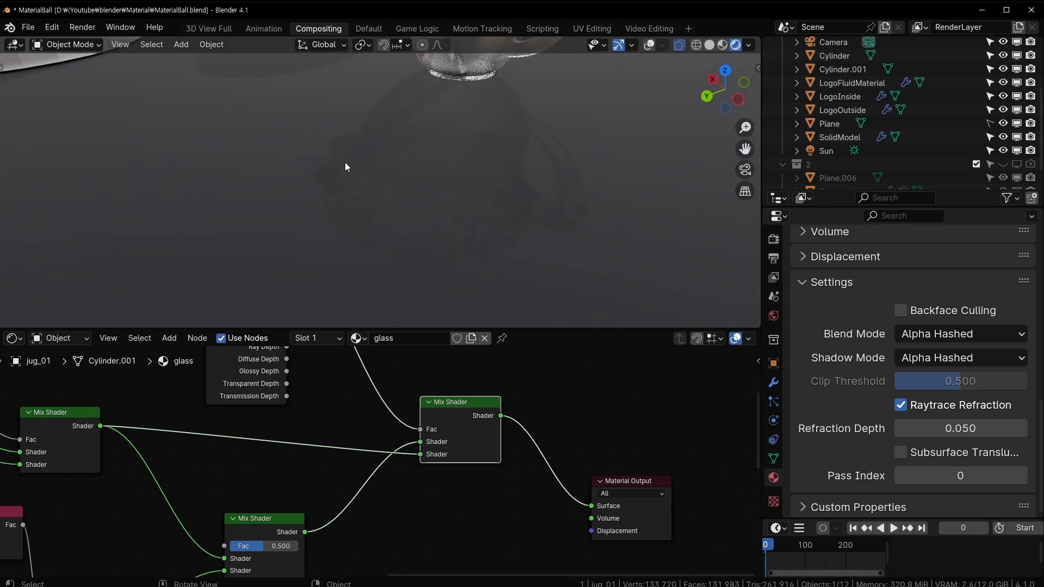
middle_drag(443, 226, 429, 190)
- Try the None and Opaque shadow modes on the glass material, and return to Alpha Hashed
click(945, 358)
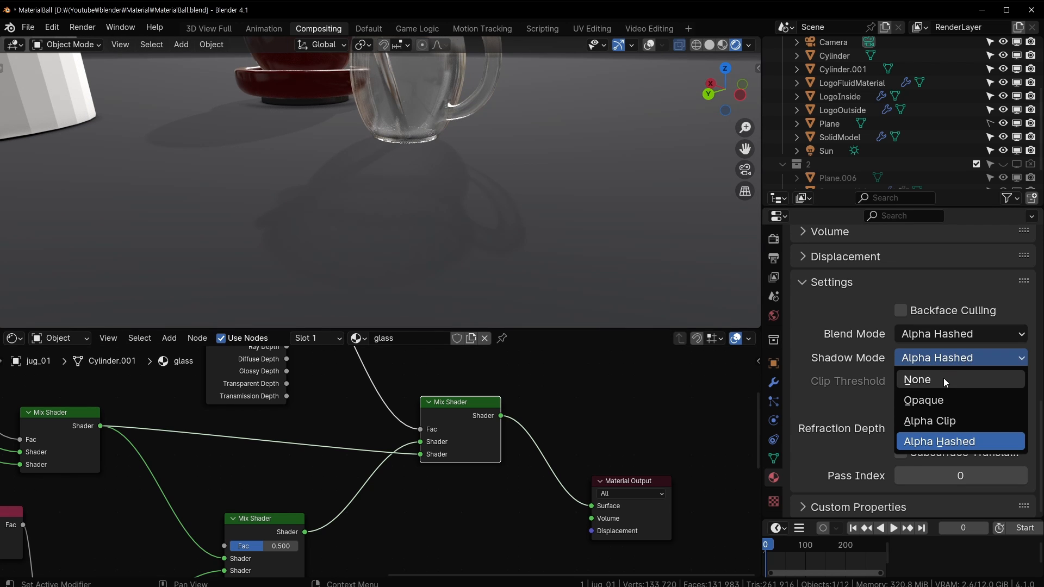
click(944, 378)
click(963, 357)
click(942, 398)
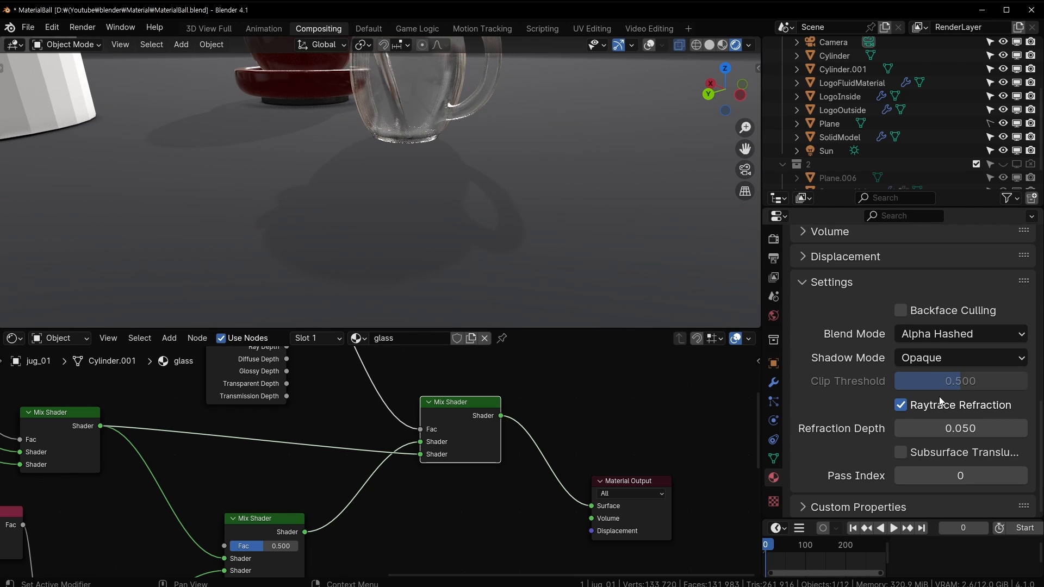
click(967, 359)
click(957, 442)
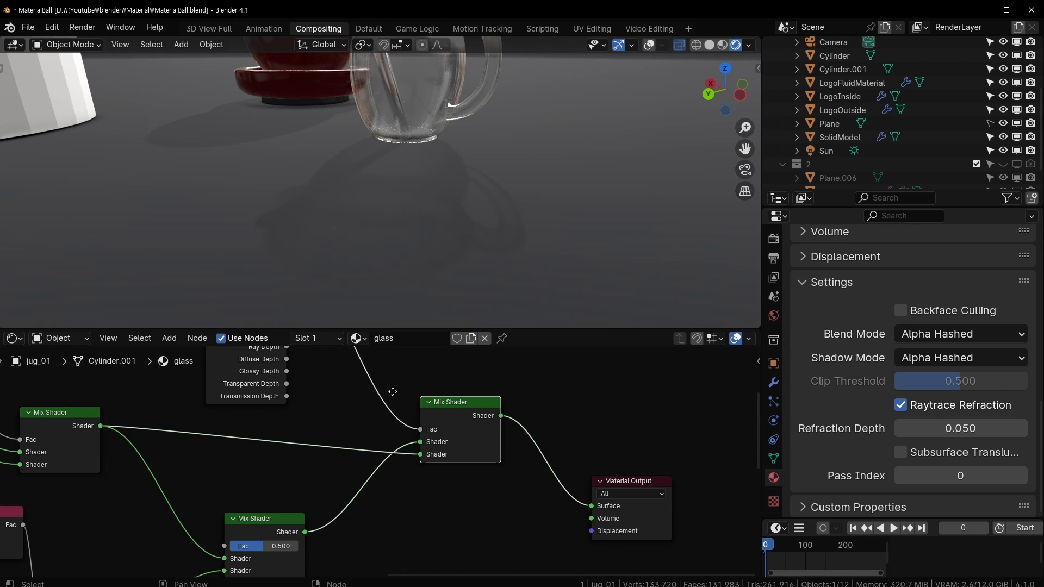
- Try Is Camera Ray as the newest Mix Shader's factor, and reconnect Is Shadow Ray in its place
middle_drag(393, 391, 377, 479)
scroll(376, 479, down, 1)
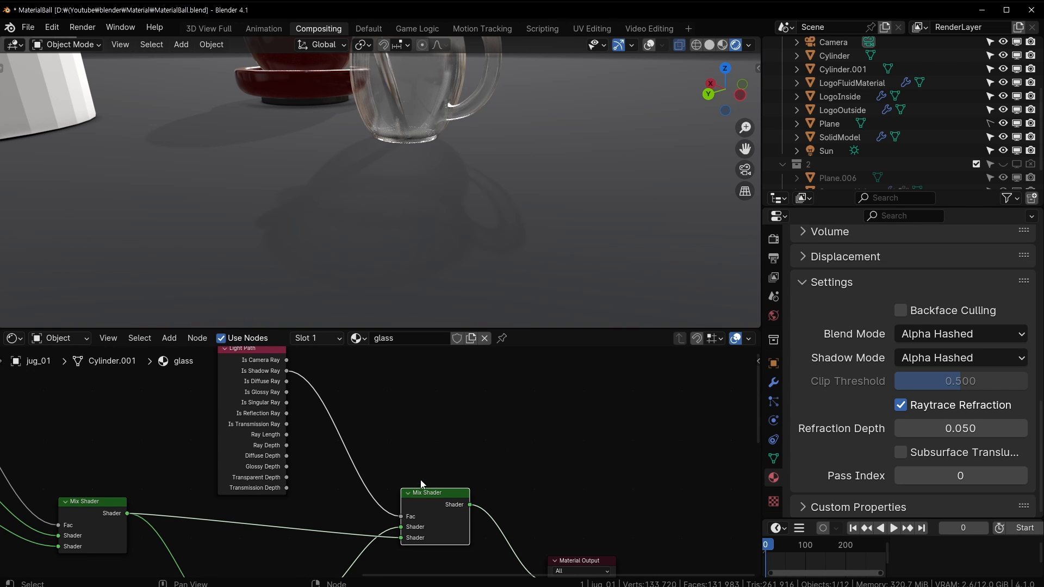
drag(286, 360, 400, 517)
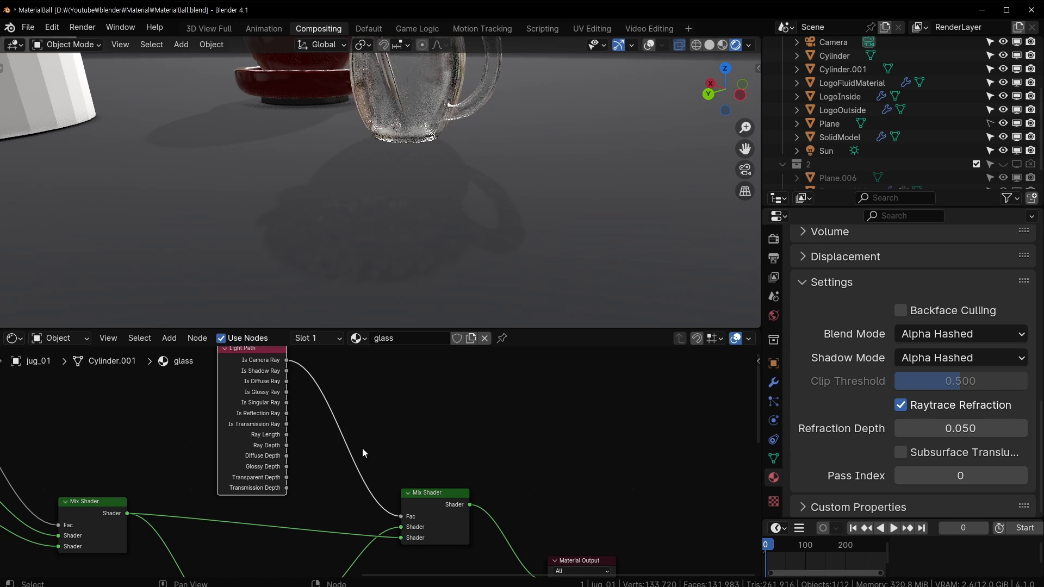
drag(287, 371, 400, 517)
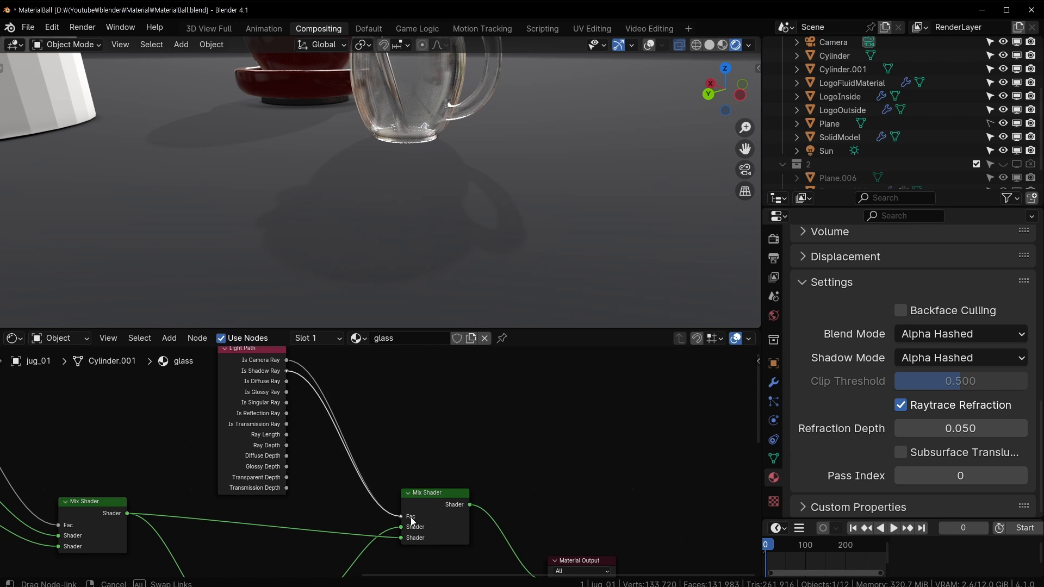
middle_drag(494, 168, 446, 154)
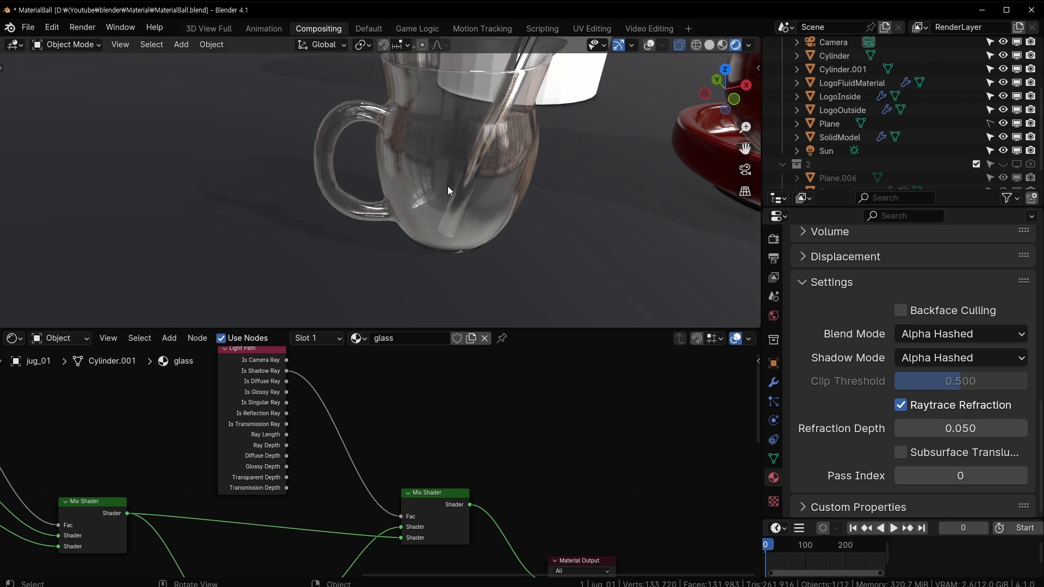
- Move the unused Principled BSDF up near the Material Output, and preview it on the jug
middle_drag(383, 484, 590, 350)
key(ctrl+space)
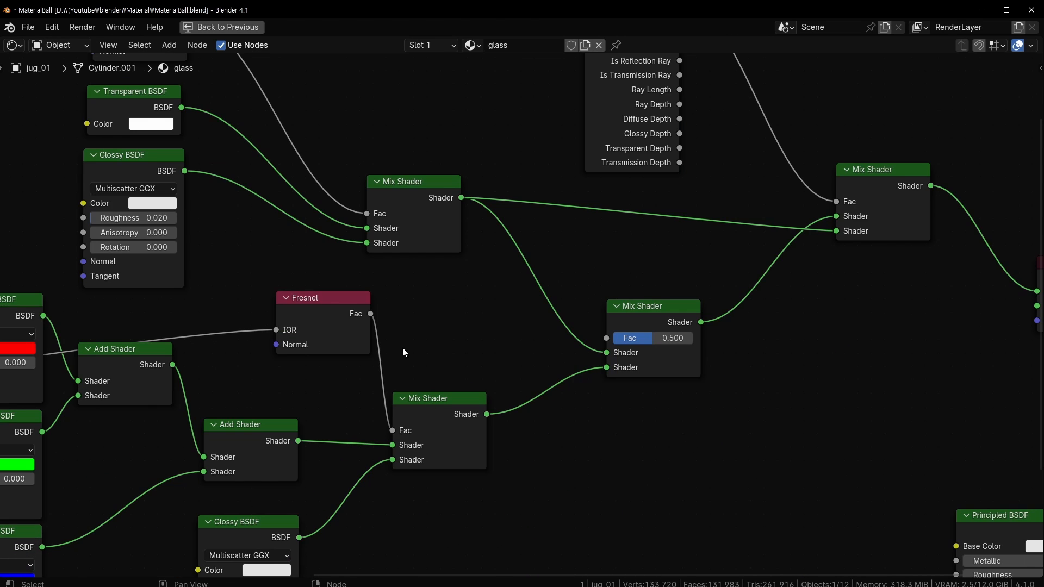
scroll(602, 327, down, 3)
key(ctrl+space)
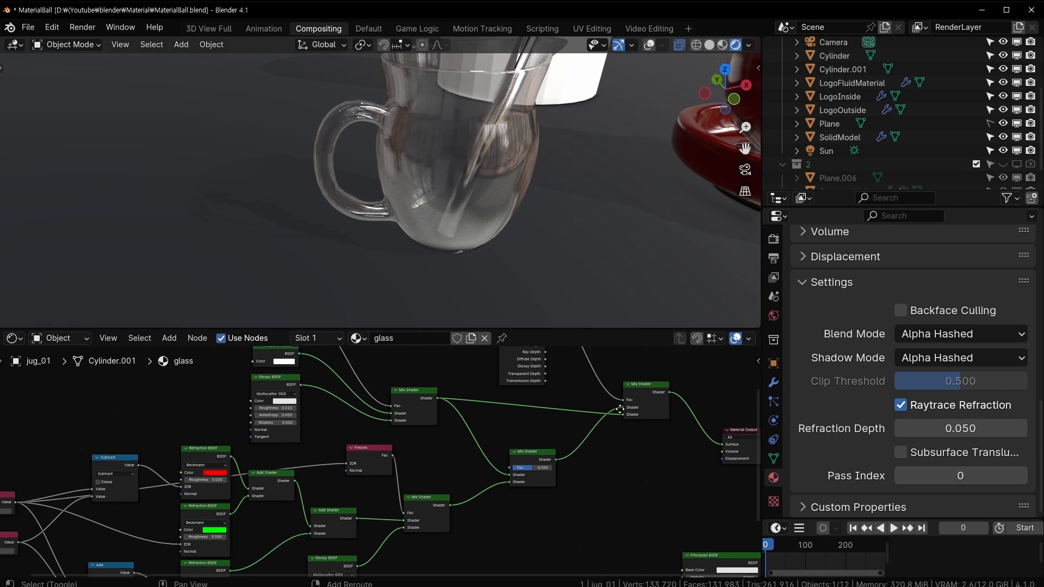
shift+middle_drag(620, 409, 309, 420)
scroll(405, 463, up, 4)
shift+middle_drag(377, 487, 416, 349)
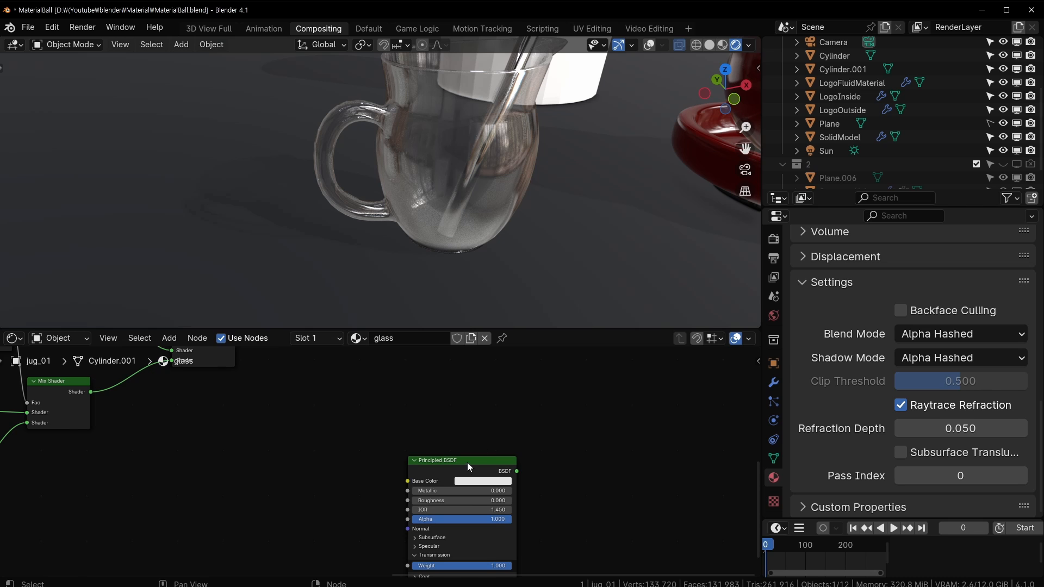
drag(467, 463, 353, 357)
middle_drag(439, 380, 384, 478)
ctrl+shift+click(305, 466)
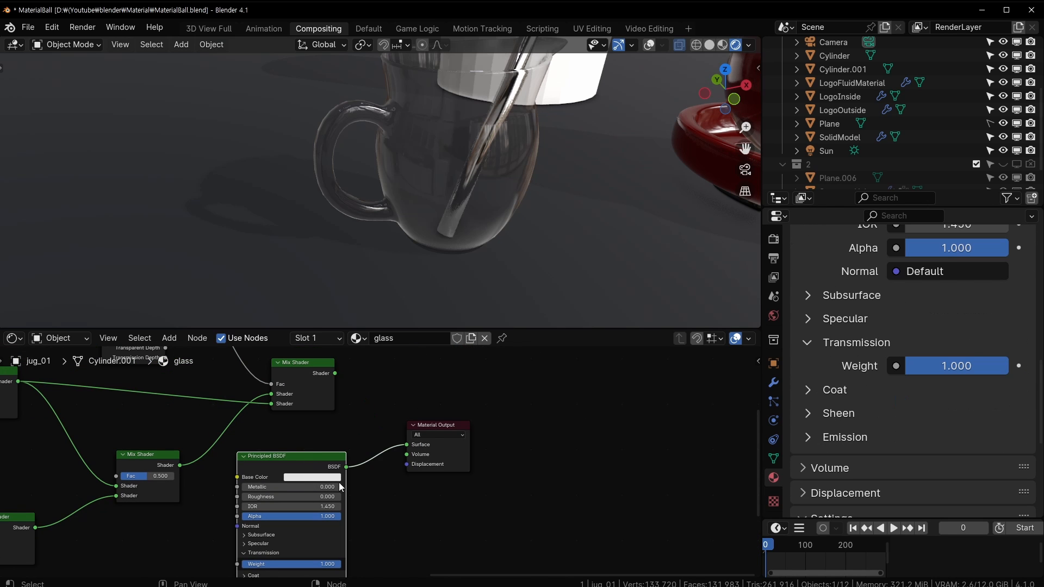
- Shift the Principled BSDF slightly lower, and reconnect the Light Path-driven Mix Shader to the Material Output's Surface
scroll(338, 482, up, 3)
drag(377, 548, 449, 549)
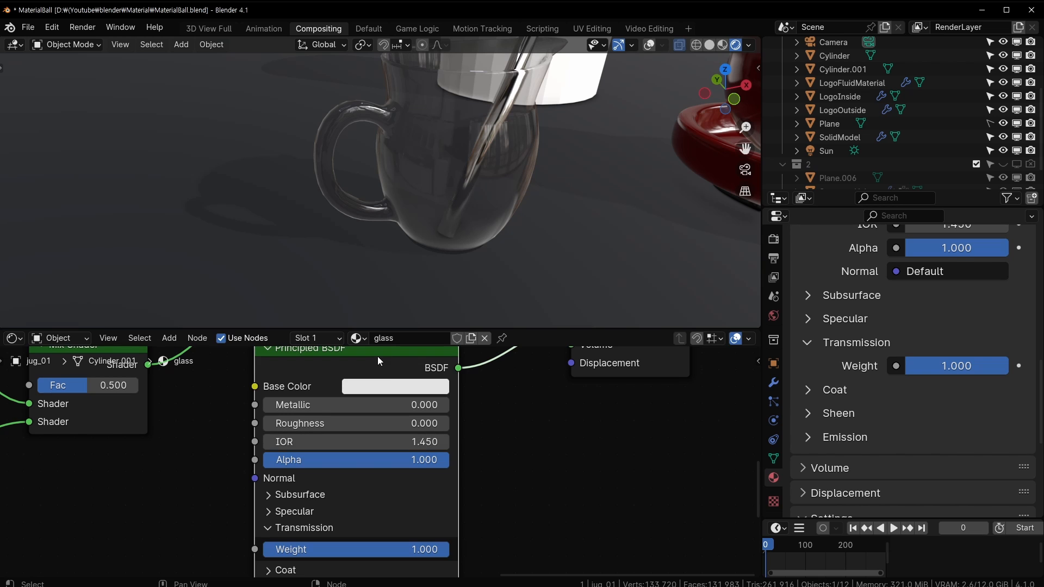
drag(379, 361, 411, 401)
middle_drag(451, 176, 385, 113)
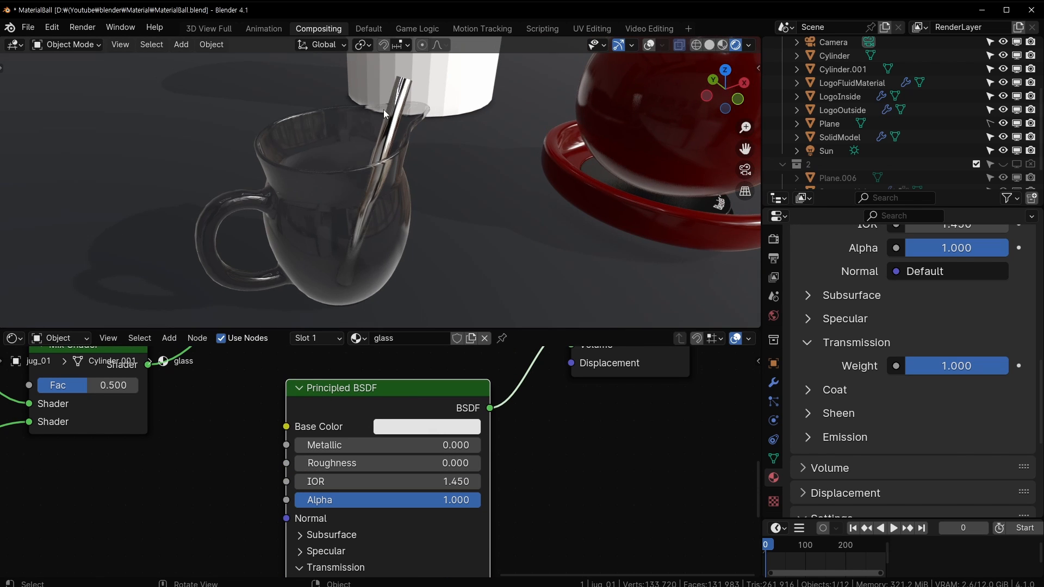
scroll(347, 416, down, 3)
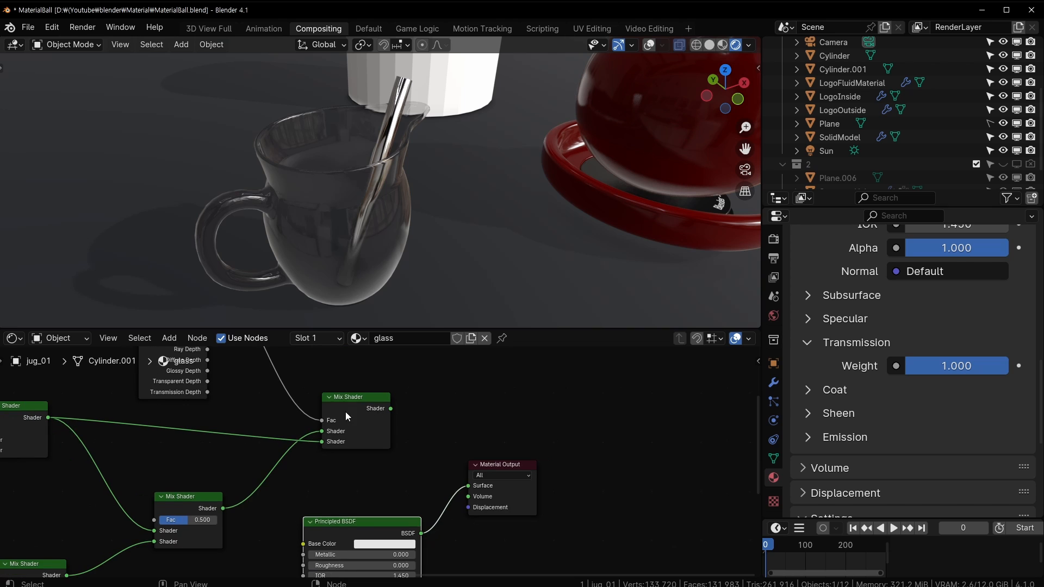
middle_drag(248, 413, 375, 425)
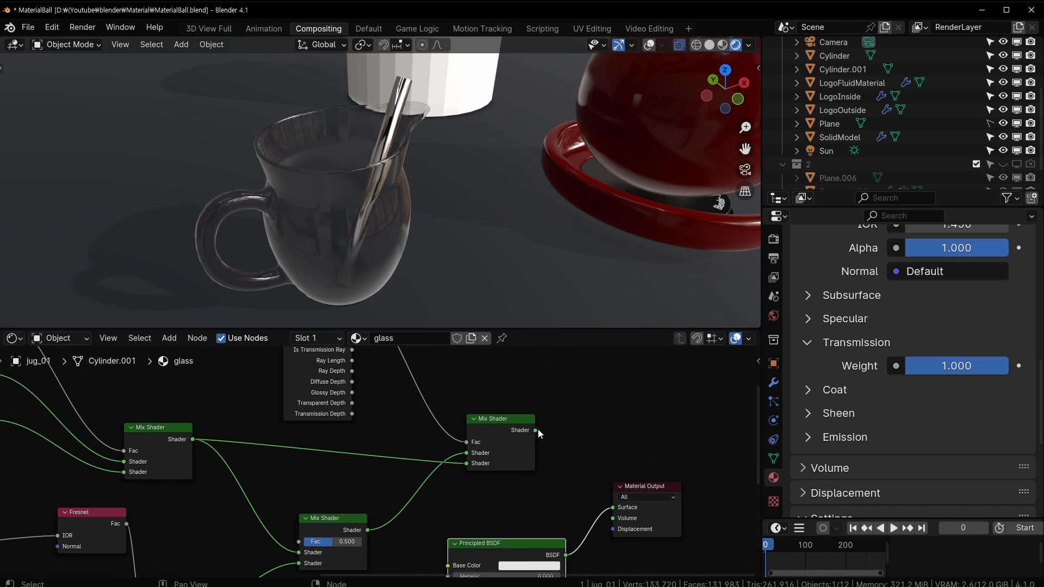
drag(535, 430, 612, 506)
- Preview the refraction chain's Mix Shader on the jug, and set the Dispersion value to 0.300
middle_drag(421, 263, 464, 246)
scroll(445, 246, up, 3)
middle_drag(352, 471, 402, 419)
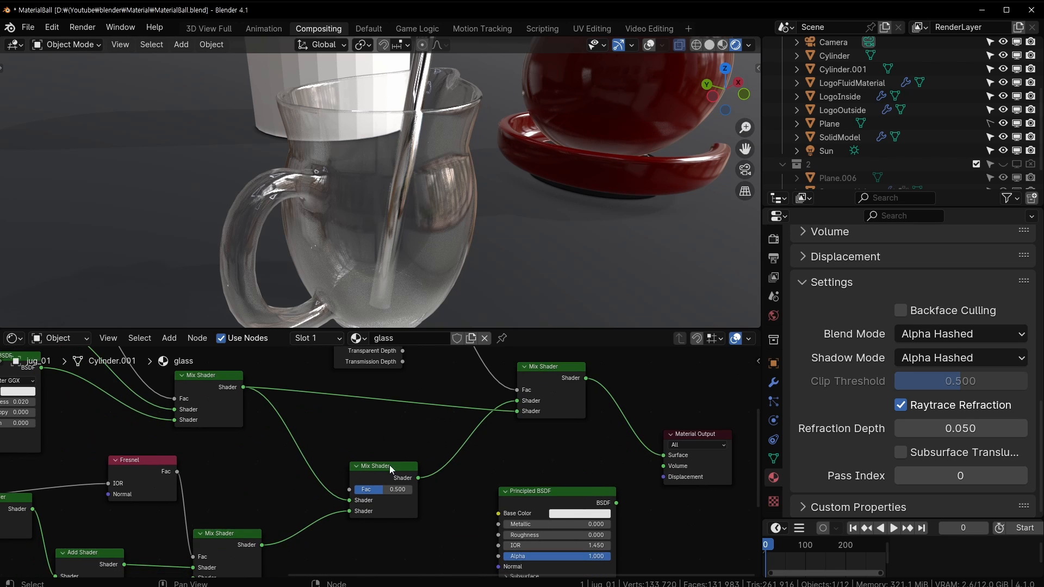
middle_drag(389, 465, 469, 426)
ctrl+shift+click(308, 498)
middle_drag(354, 212, 413, 196)
middle_drag(180, 519, 702, 384)
scroll(252, 475, up, 2)
shift+drag(182, 429, 316, 429)
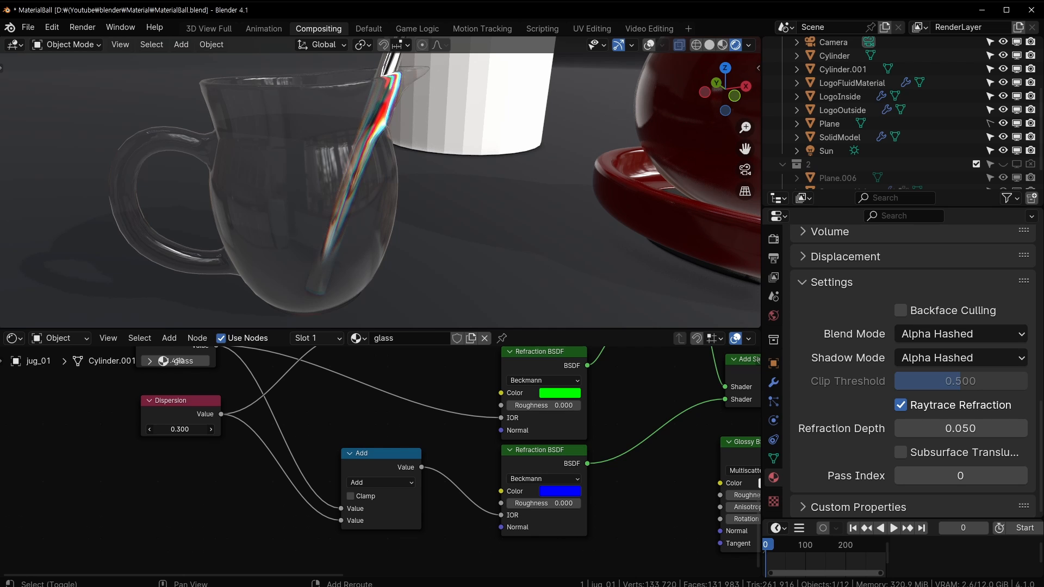
- Link the Light Path-driven Mix Shader back to the Material Output, and view the dispersion on the jug
middle_drag(460, 412, 11, 518)
shift+middle_drag(506, 375, 367, 489)
ctrl+shift+click(378, 419)
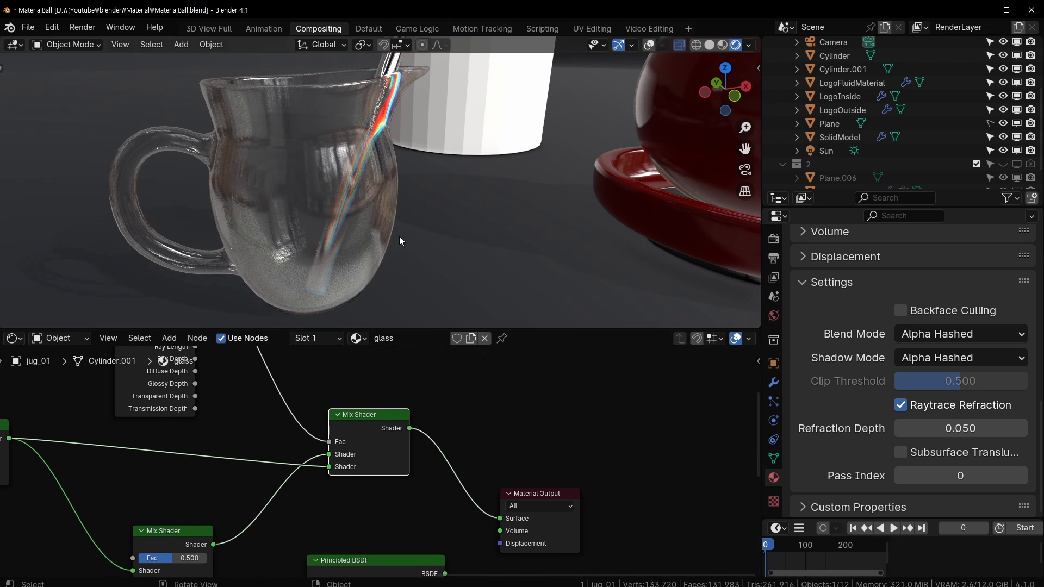
middle_drag(399, 236, 440, 210)
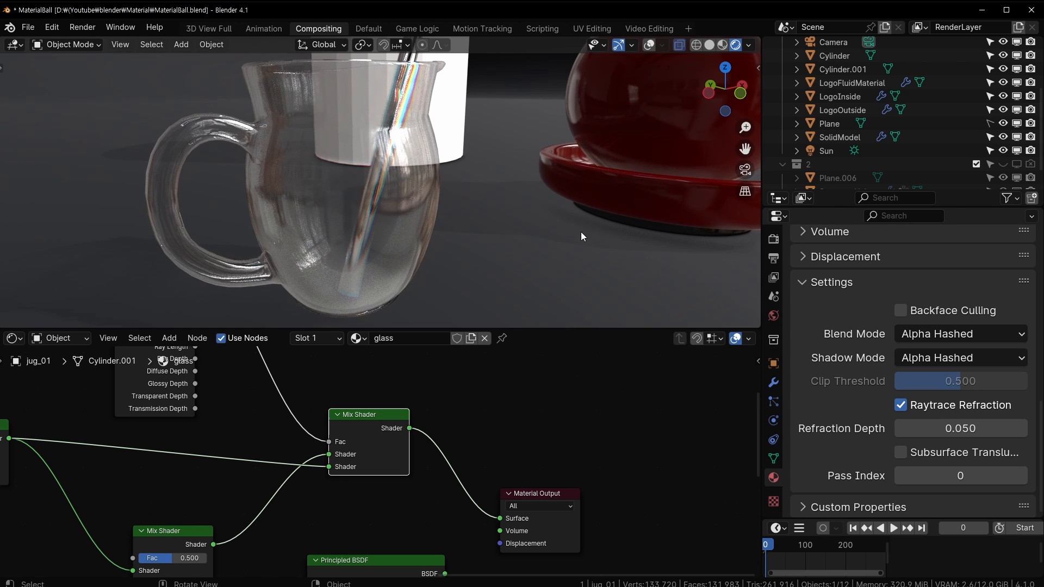
- Move the Material Output up beside the Light Path-driven Mix Shader, and bring the Light Path node closer to it
middle_drag(505, 427, 360, 508)
middle_drag(434, 508, 515, 401)
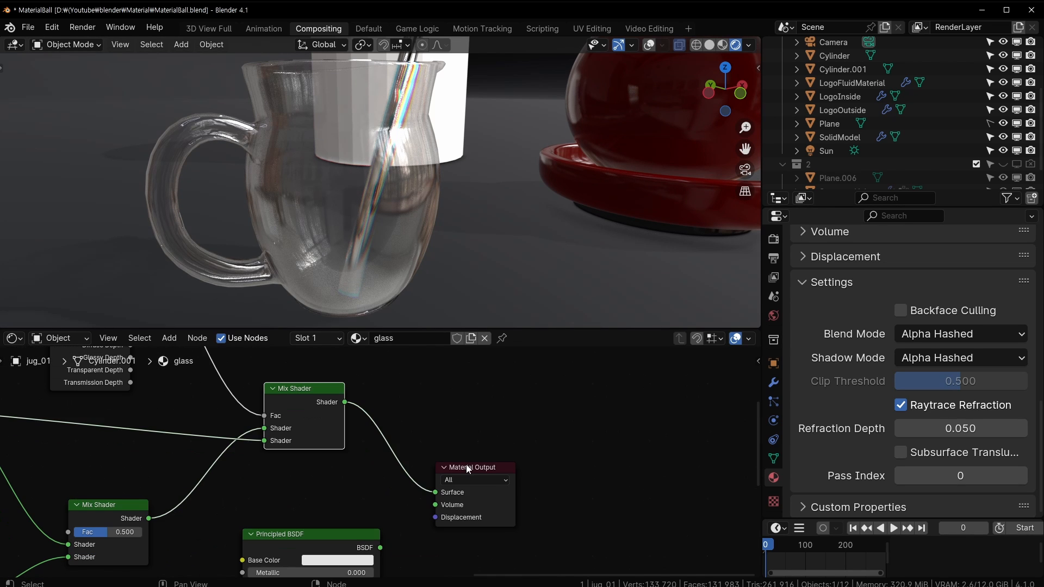
drag(465, 464, 435, 390)
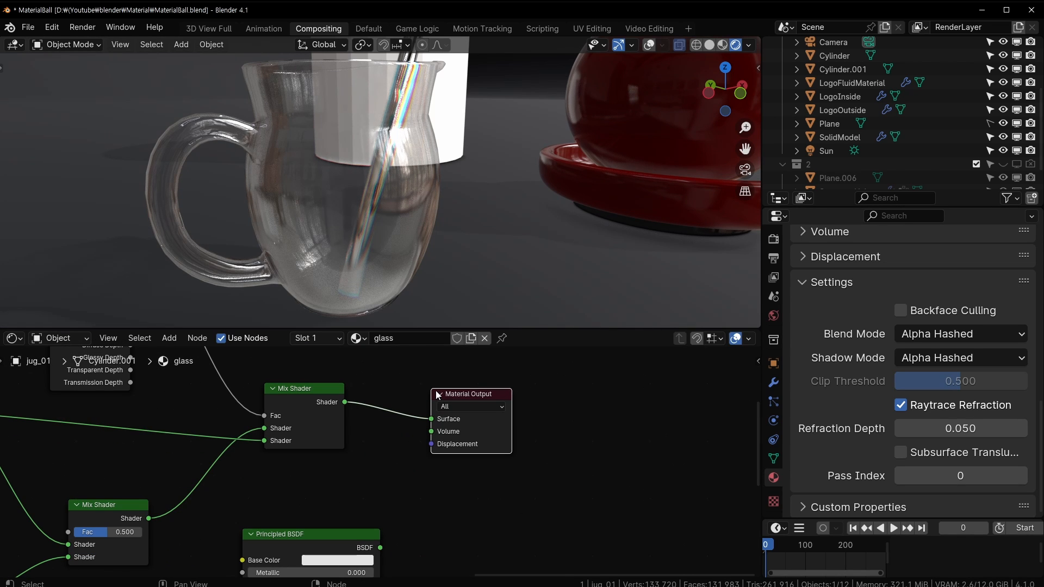
scroll(435, 391, down, 1)
scroll(487, 497, down, 2)
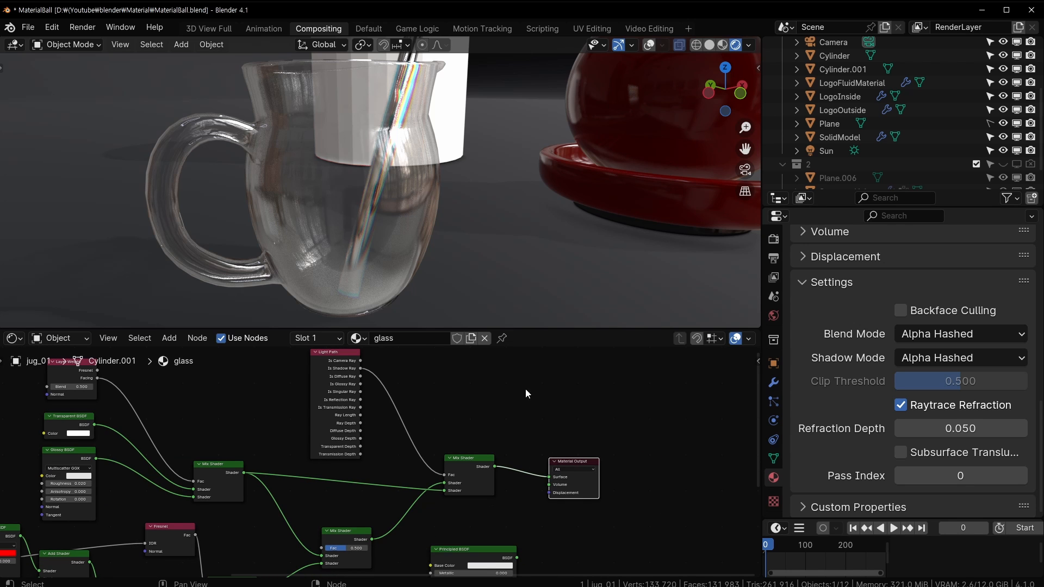
middle_drag(395, 422, 415, 455)
drag(354, 384, 386, 391)
middle_drag(298, 401, 366, 364)
- Examine the glass node tree's connections from the Layer Weight branch through to the Material Output
middle_drag(584, 464, 465, 453)
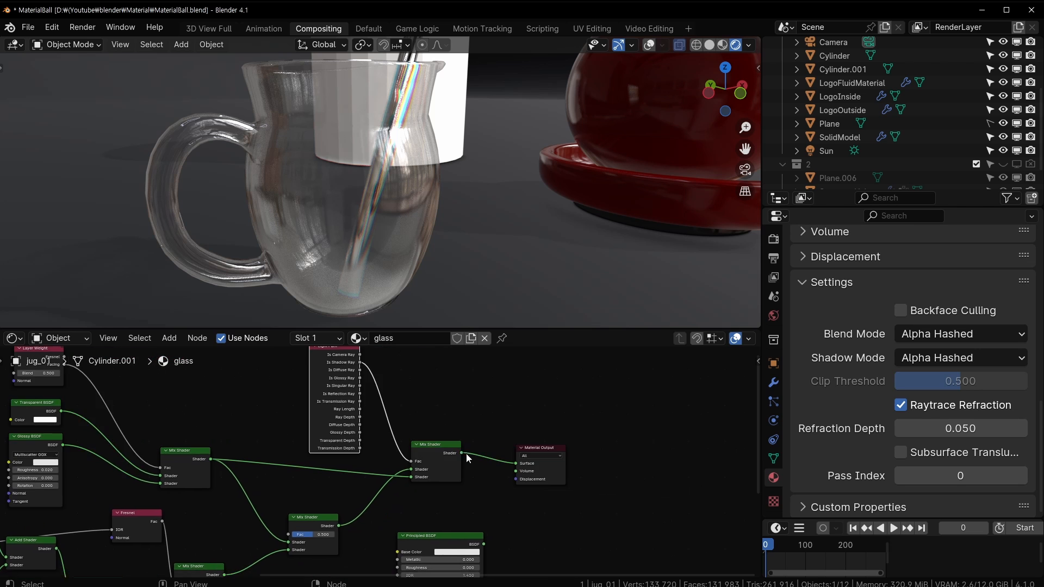
middle_drag(232, 447, 514, 443)
scroll(374, 459, up, 5)
scroll(382, 454, up, 5)
middle_drag(320, 430, 276, 380)
middle_drag(526, 423, 214, 447)
middle_drag(641, 448, 283, 474)
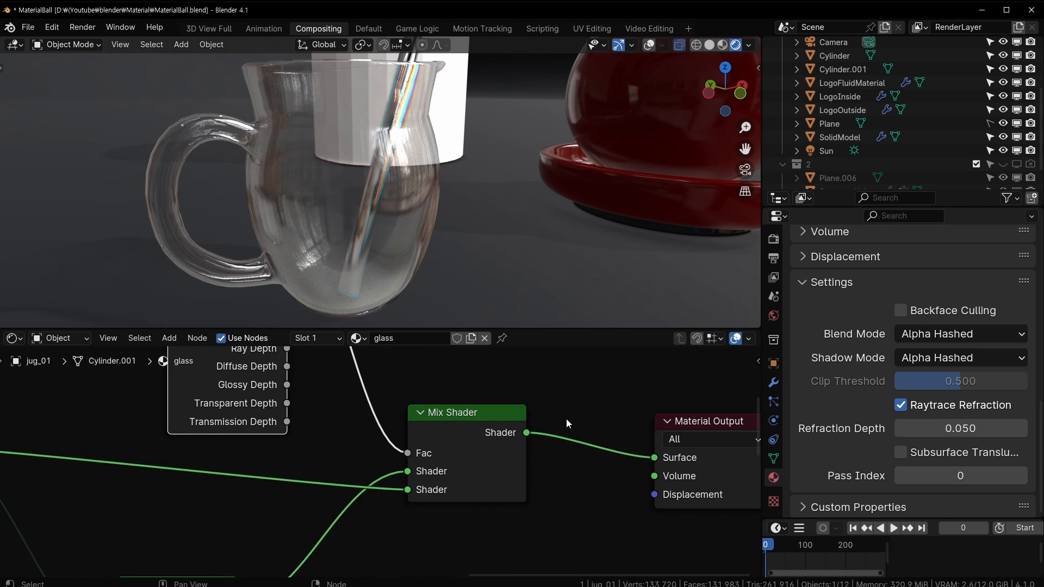
- Select the Light Path-driven Mix Shader and the Material Output together
middle_drag(566, 418, 417, 468)
scroll(477, 438, down, 4)
drag(344, 412, 591, 548)
middle_drag(395, 496, 550, 499)
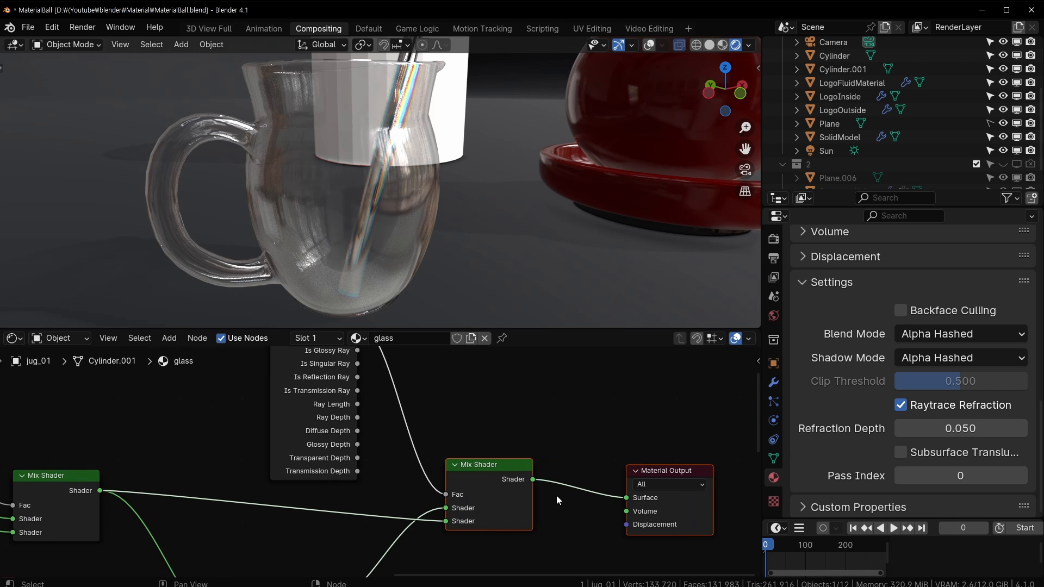